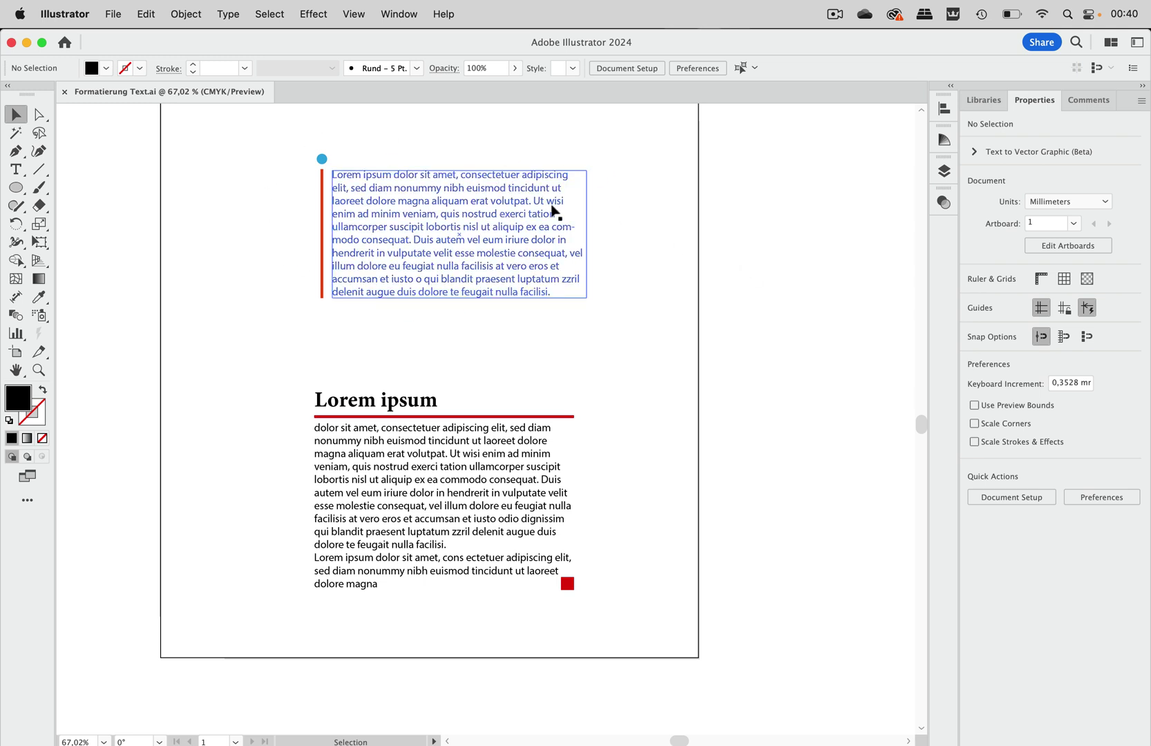
Step: Reposition the upper text block with the vertical red line, moving it down and toward the artboard's left edge
left_click(502, 207)
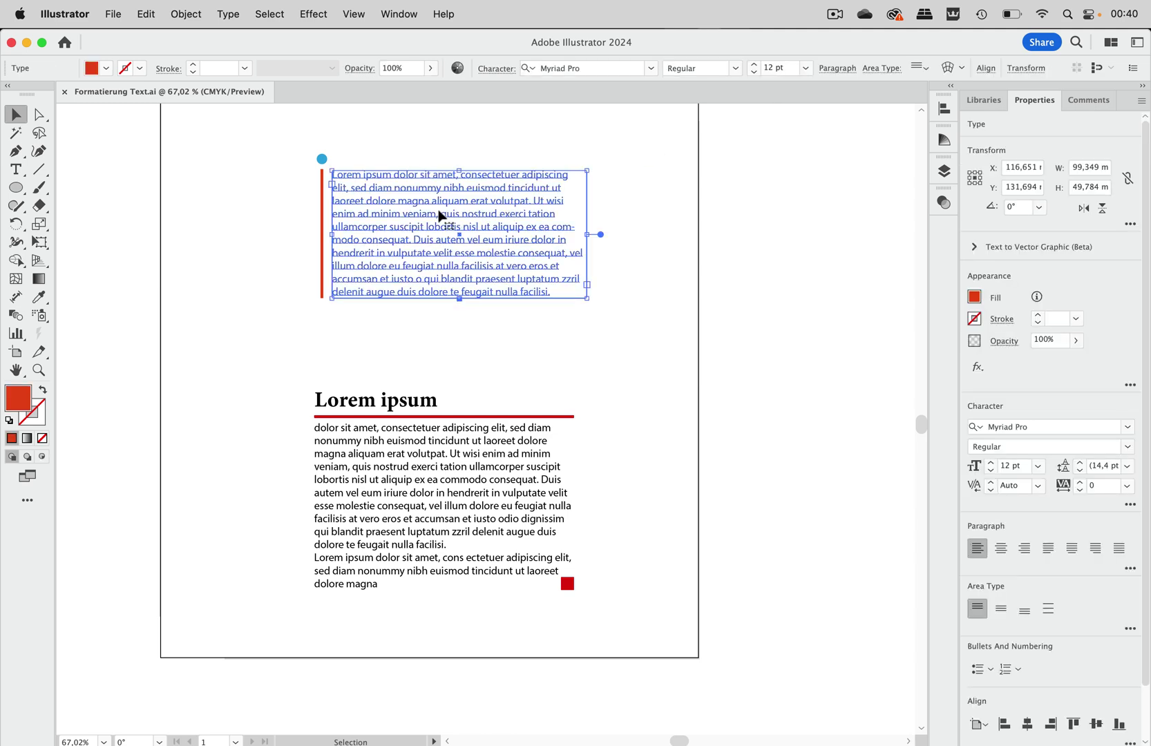
mouse_move(452, 218)
left_mouse_down()
mouse_move(534, 226)
mouse_move(463, 225)
left_mouse_up()
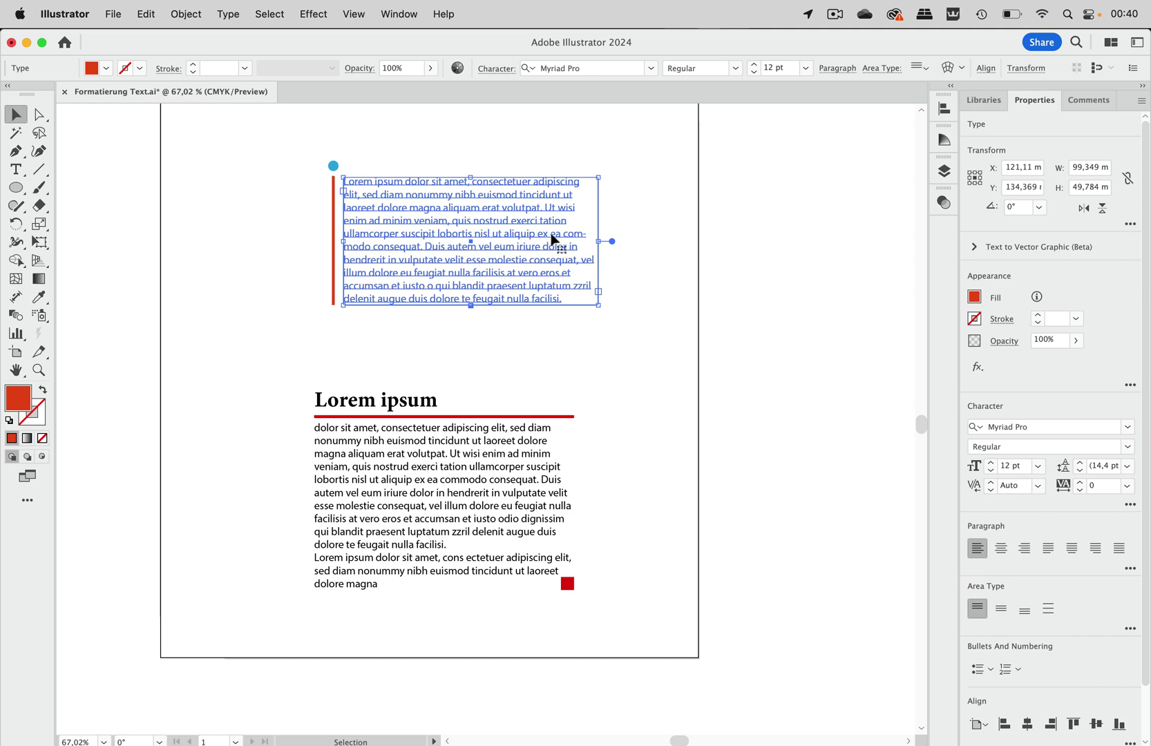
left_click_drag(517, 215, 469, 257)
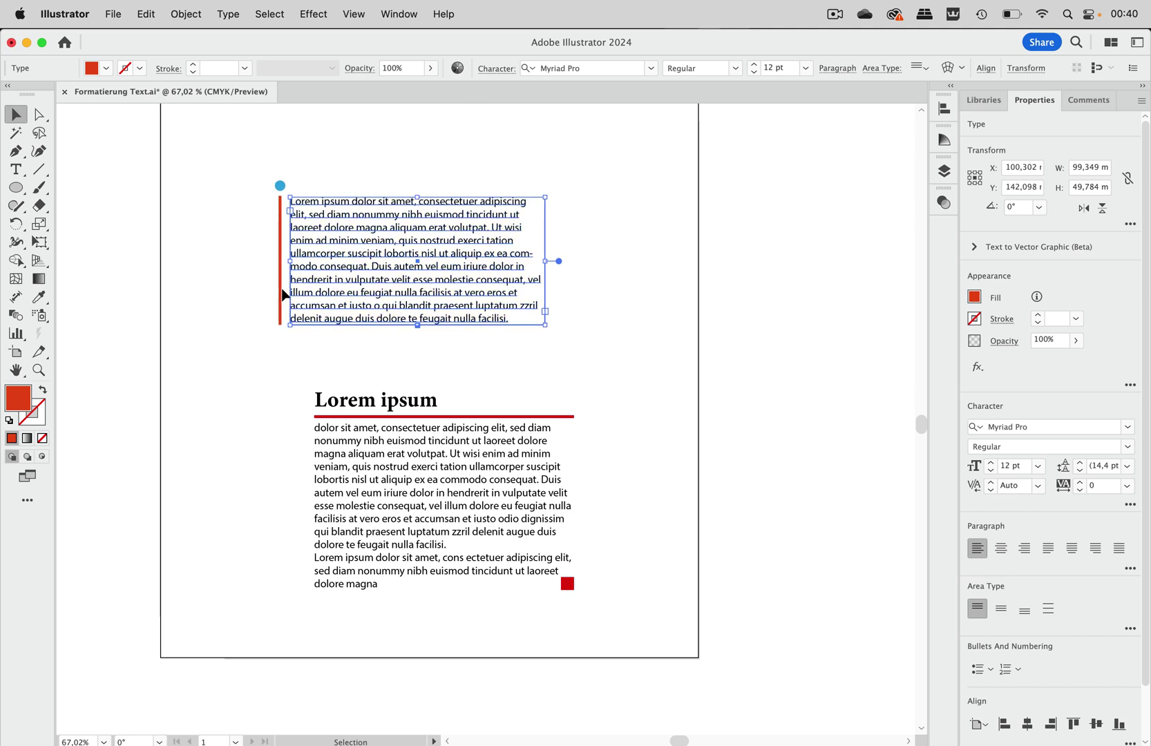
Step: Copy the passage from "rud exerci tation" to "facilis" in the upper text block, paste it inside the word "eros", and move the block up
double_click(473, 271)
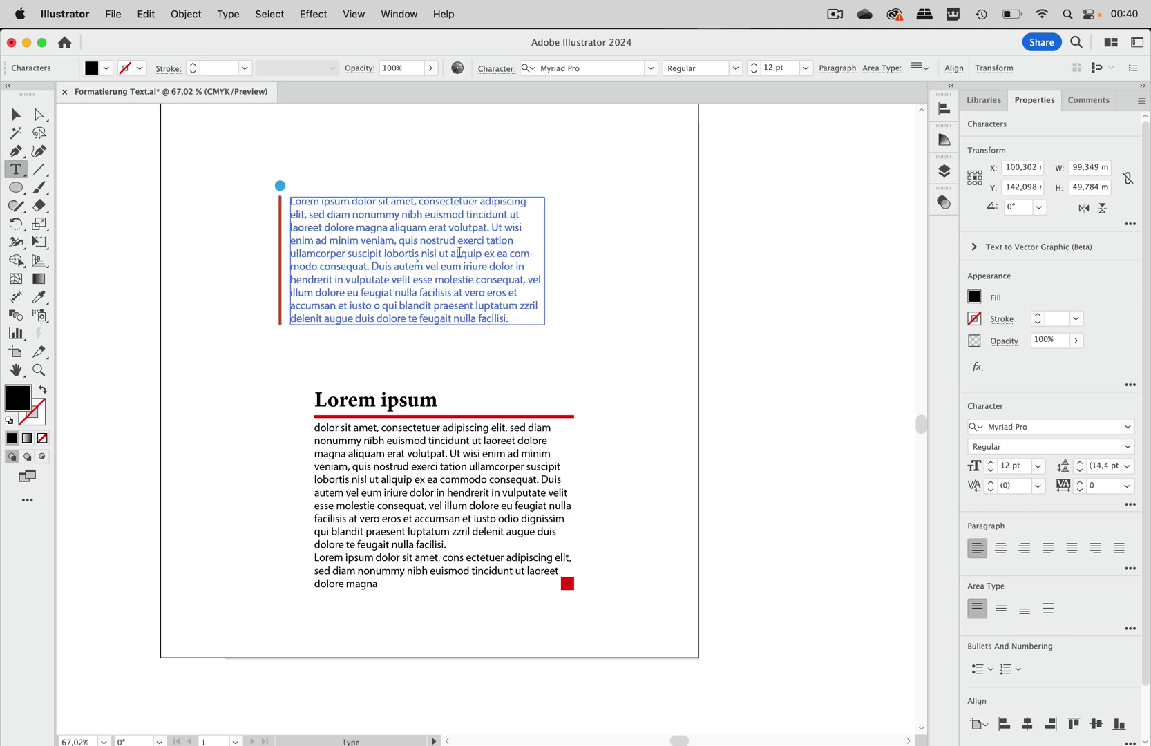
left_click_drag(439, 239, 443, 290)
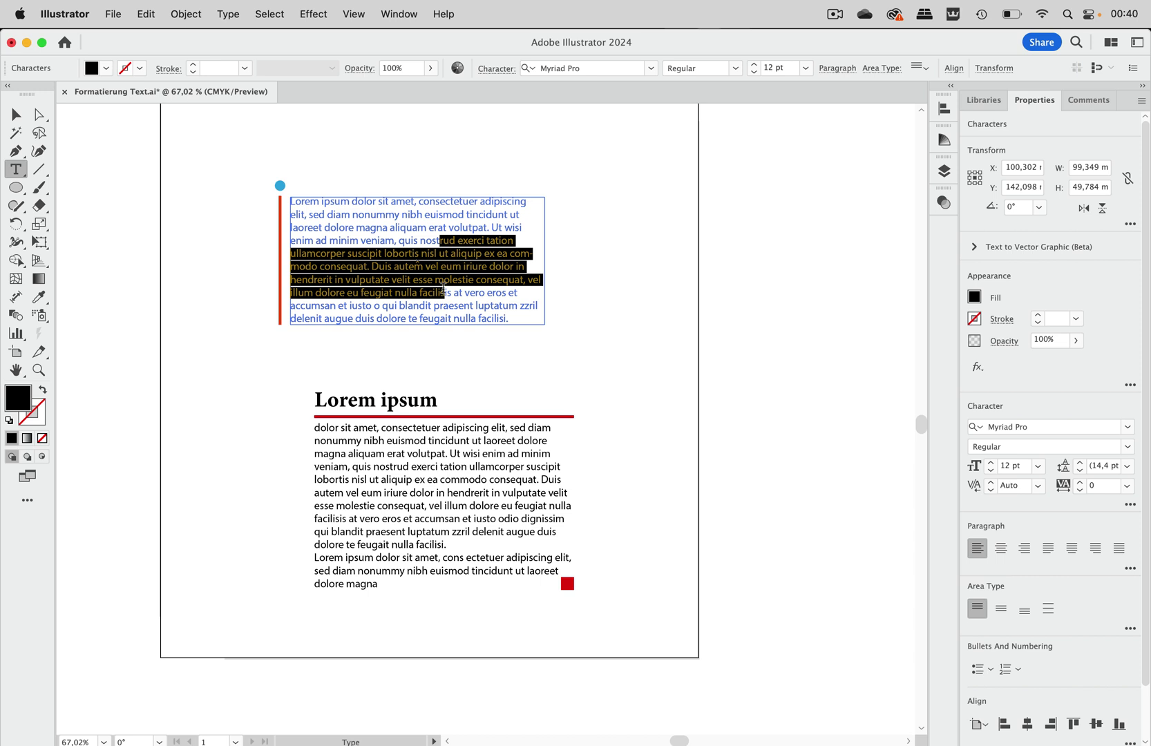
left_click(491, 292)
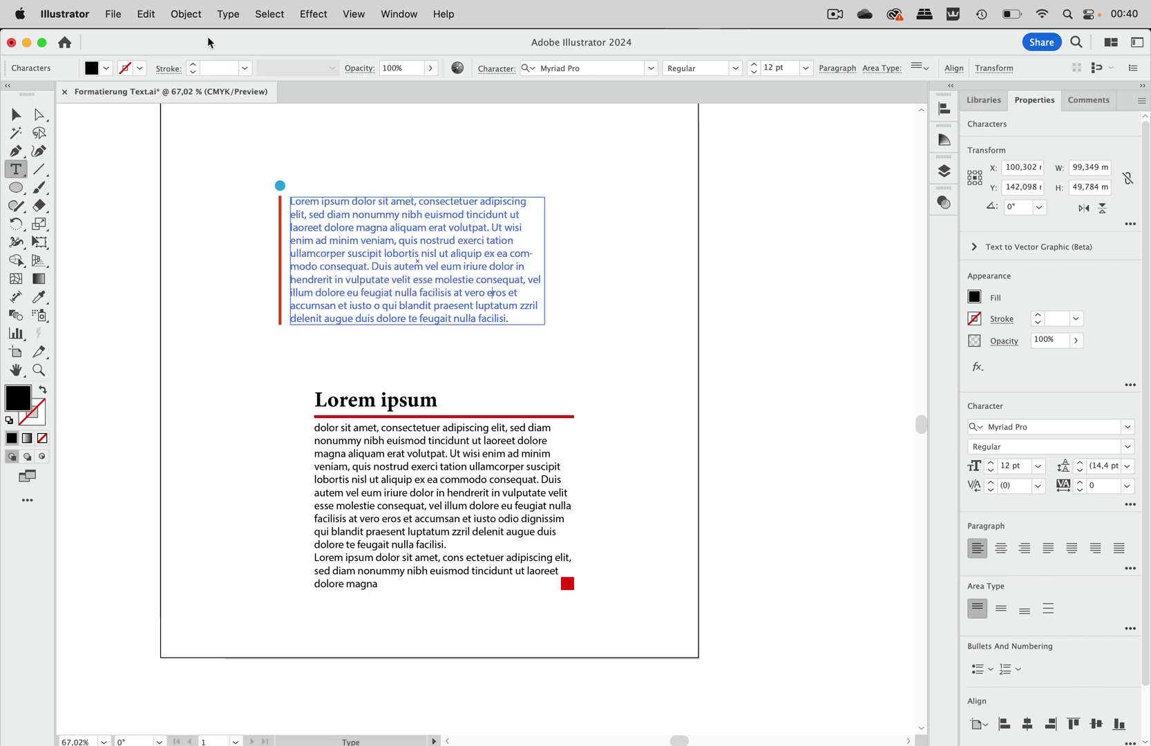
left_click(146, 14)
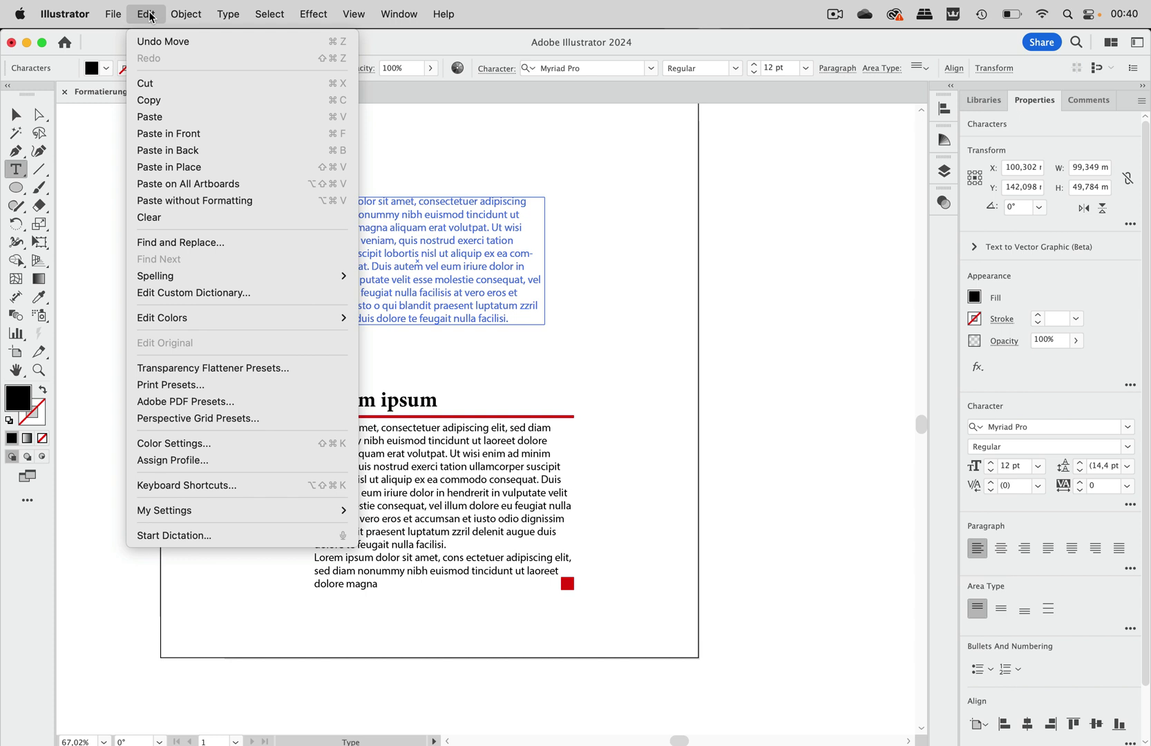
left_click(165, 117)
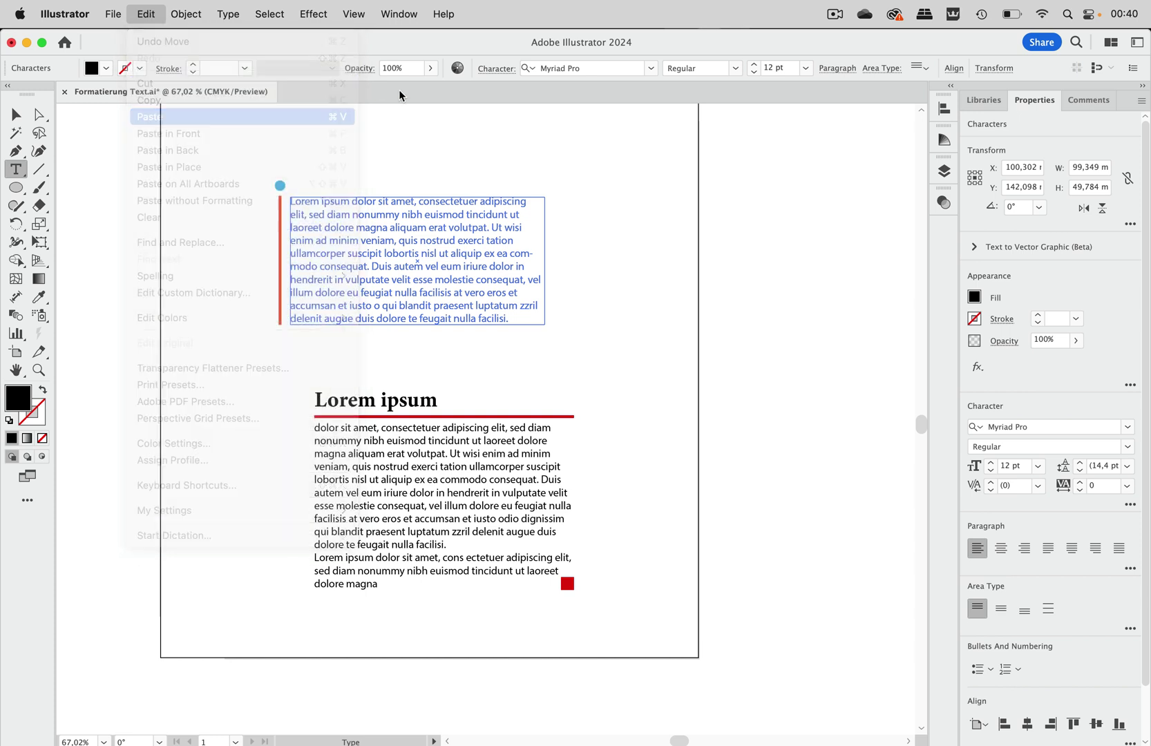
left_click(16, 116)
left_click_drag(442, 290, 442, 249)
Step: Paste the copied passage inside the word "ectetuer" in the last paragraph of the "Lorem ipsum" text block
left_click(465, 545)
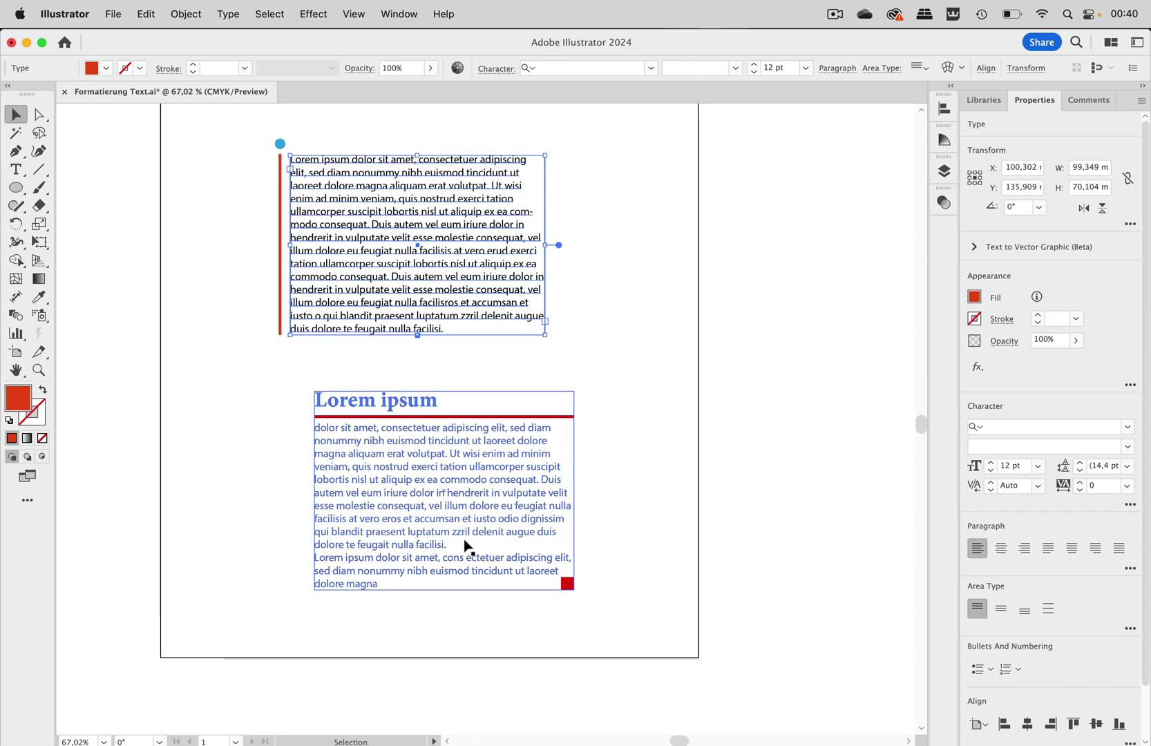
double_click(470, 553)
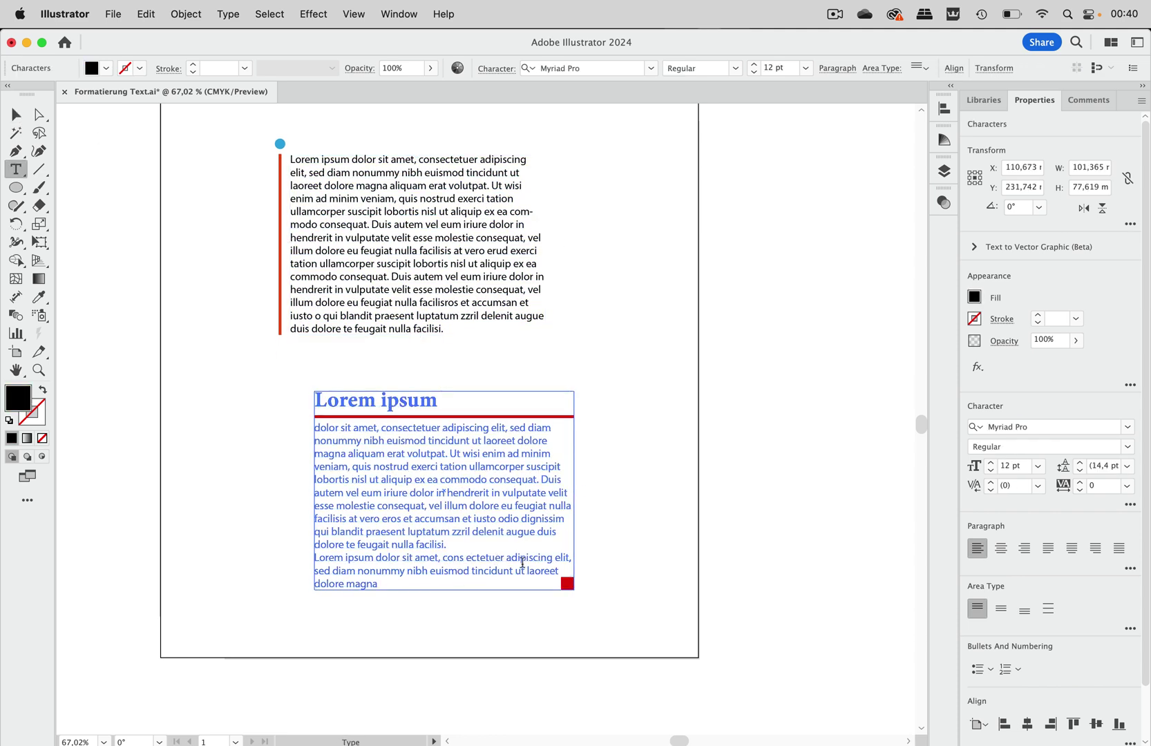
key("Escape")
key("super+z")
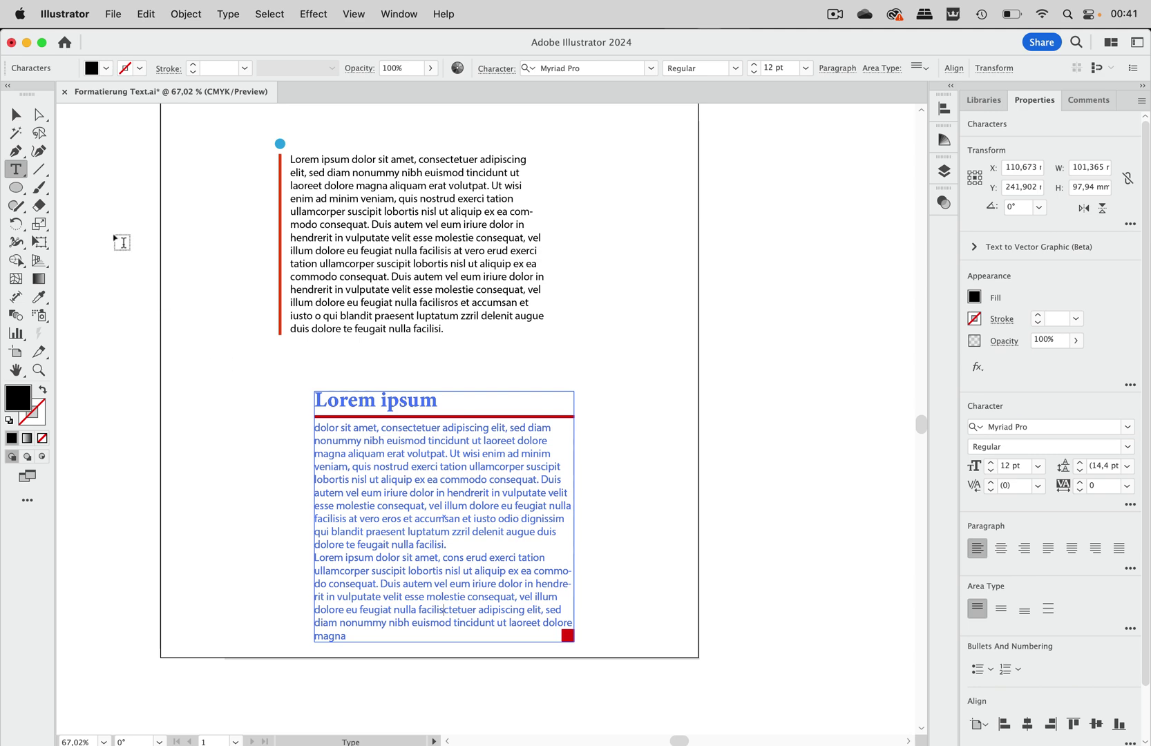
Step: Widen the "Lorem ipsum" text frame to about 114 mm so its text reflows, and deselect it
left_click(13, 117)
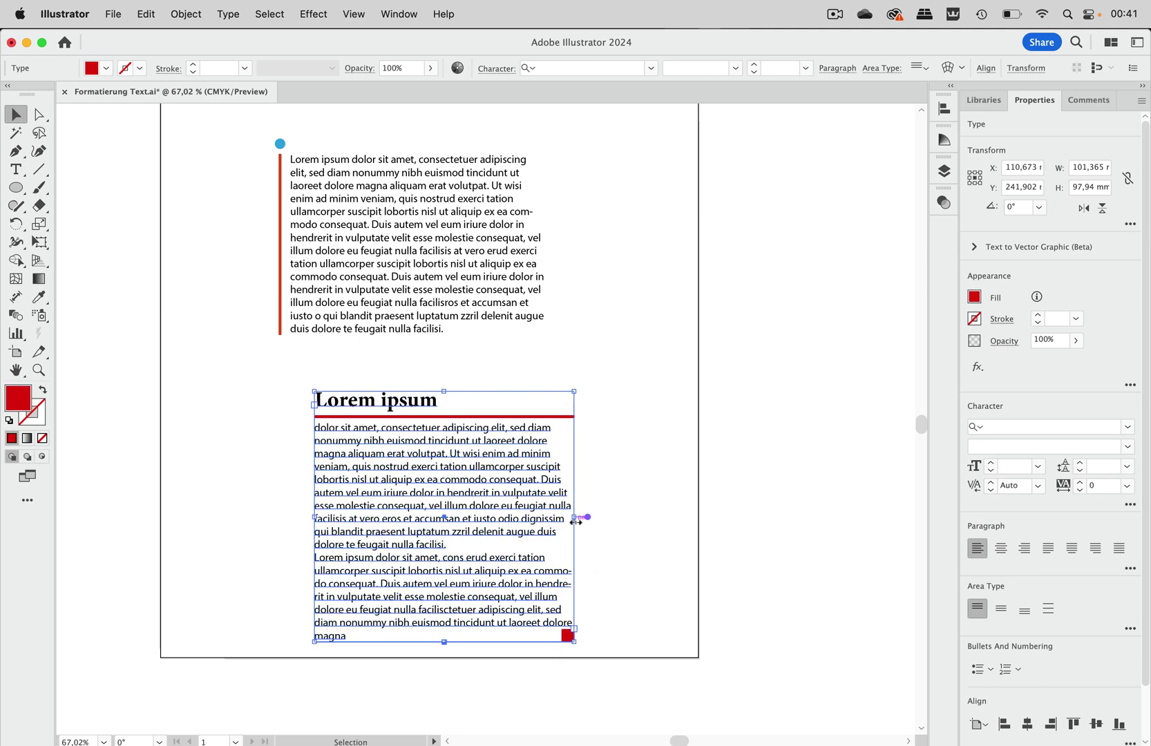
left_click_drag(575, 518, 607, 487)
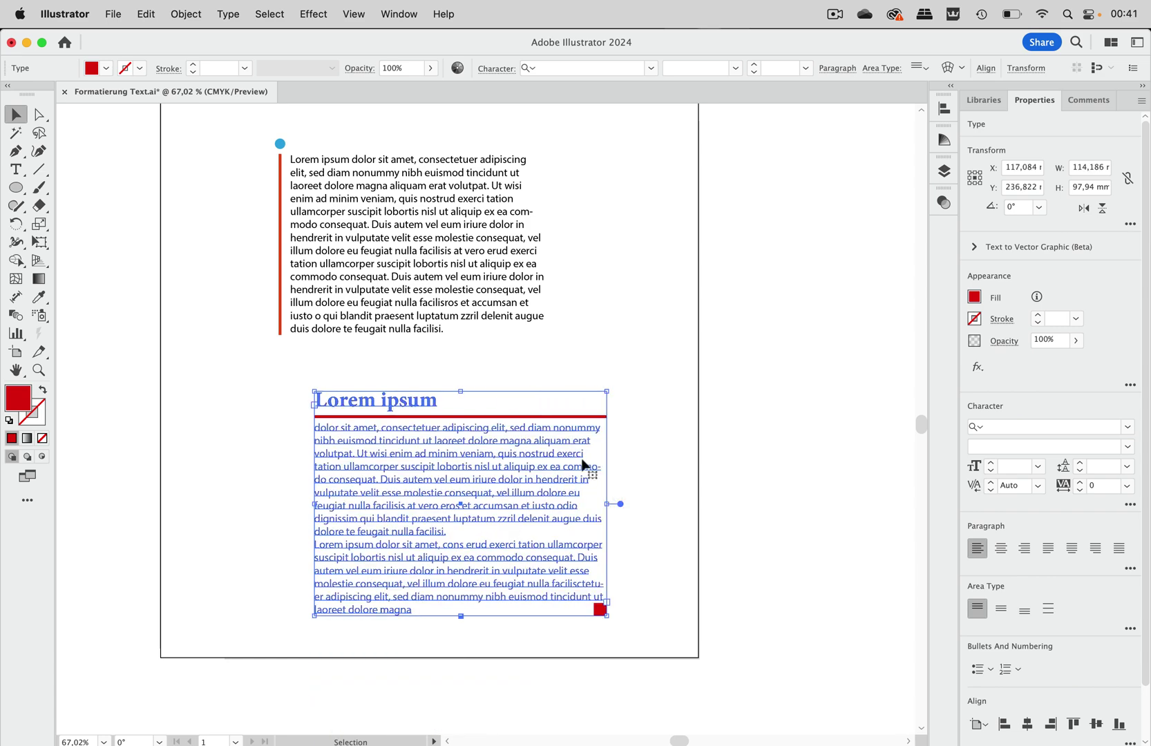
left_click(687, 418)
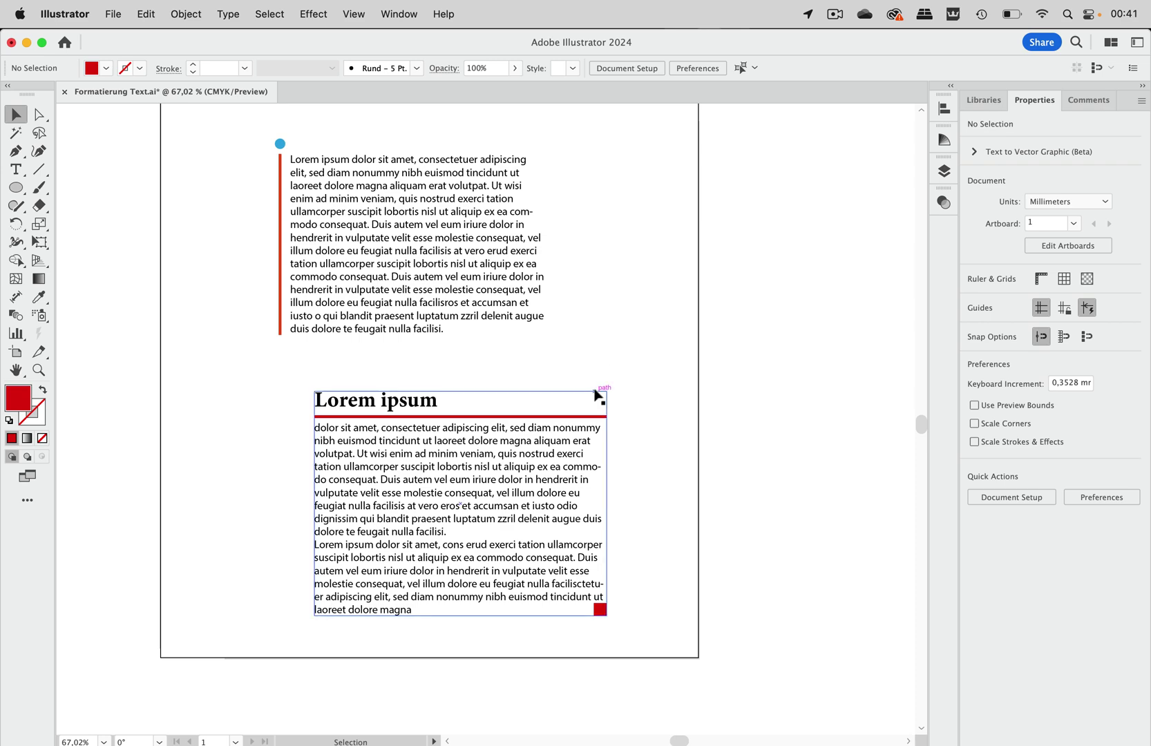
Step: Draw an area type frame with placeholder text, about 86 × 73 mm, beside the artboard and move it slightly farther away from it
scroll(597, 393, "right", 5)
scroll(596, 394, "up", 1)
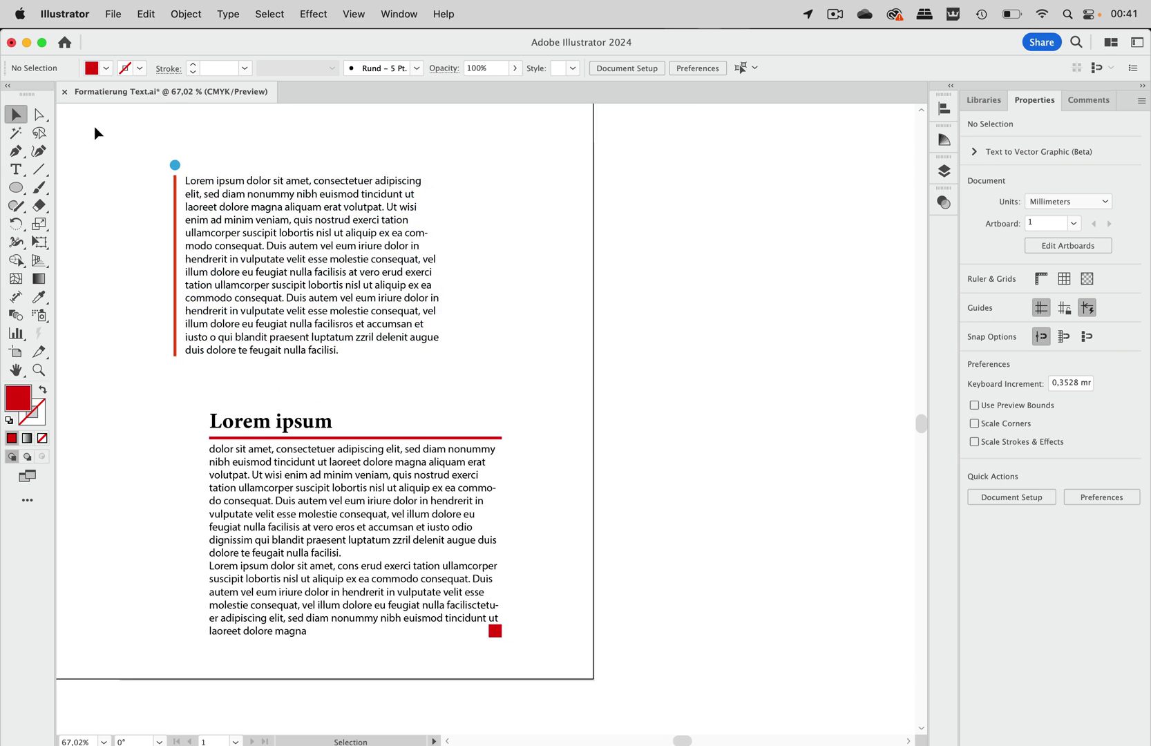
left_click(16, 169)
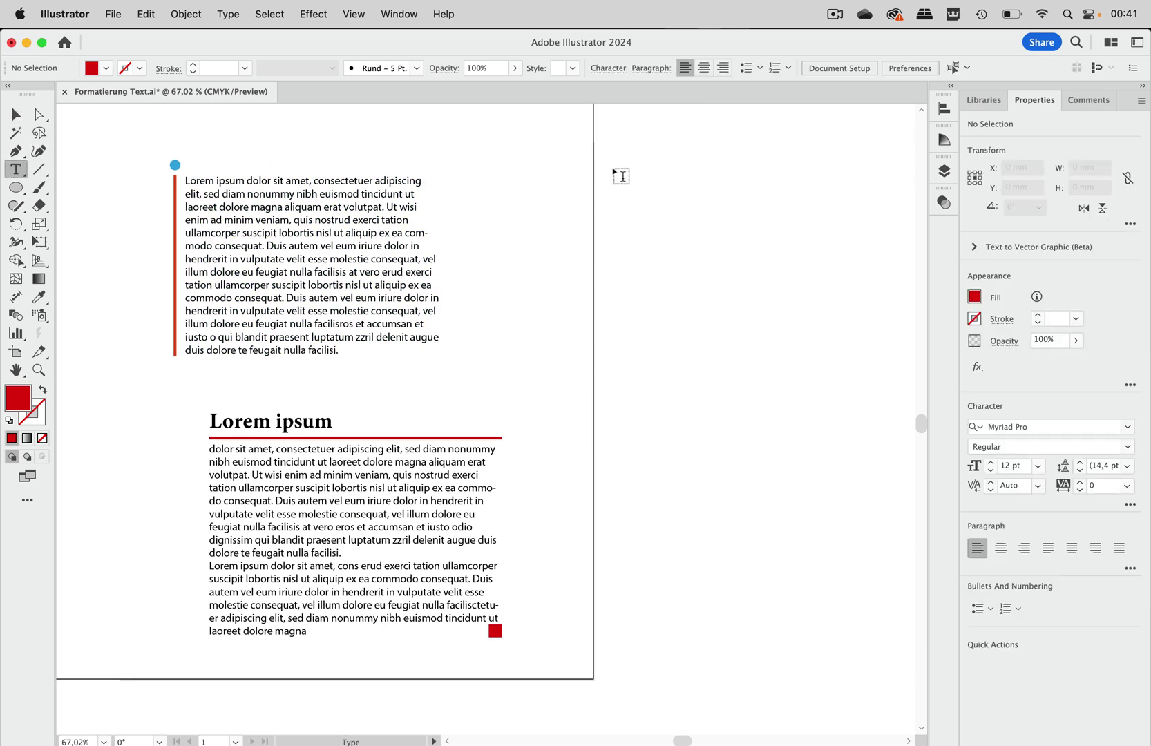
left_click_drag(612, 168, 834, 358)
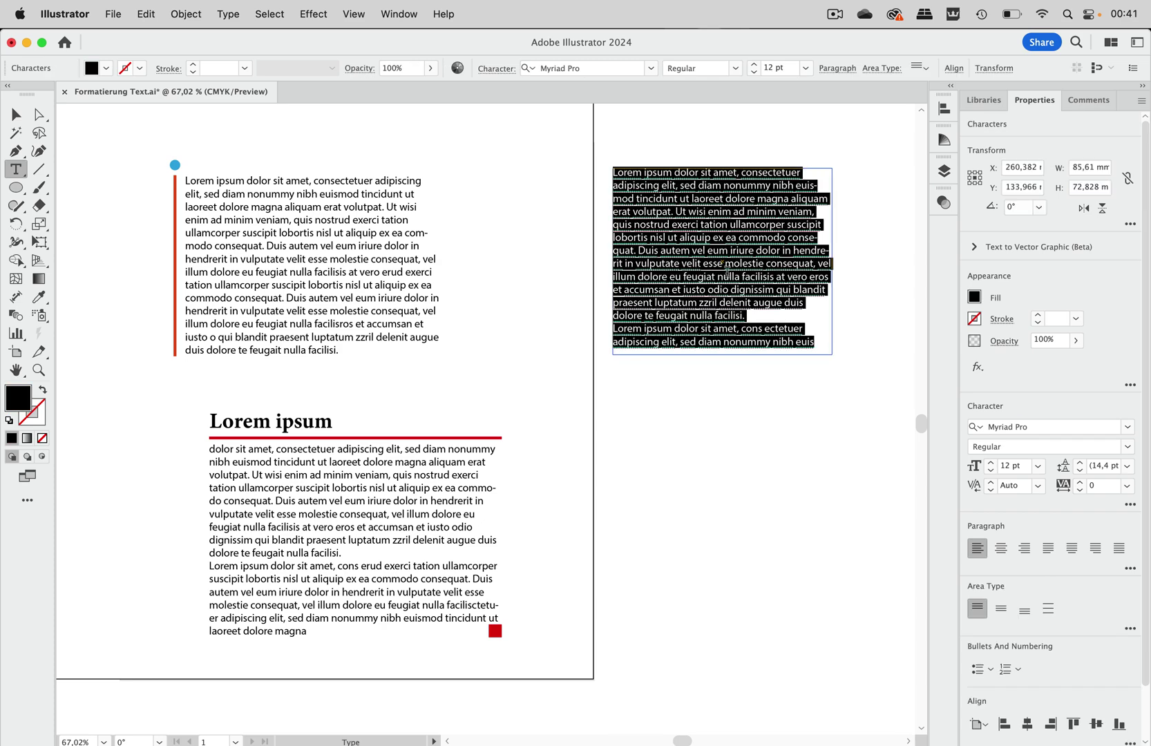
scroll(287, 154, "right", 4)
left_click(16, 114)
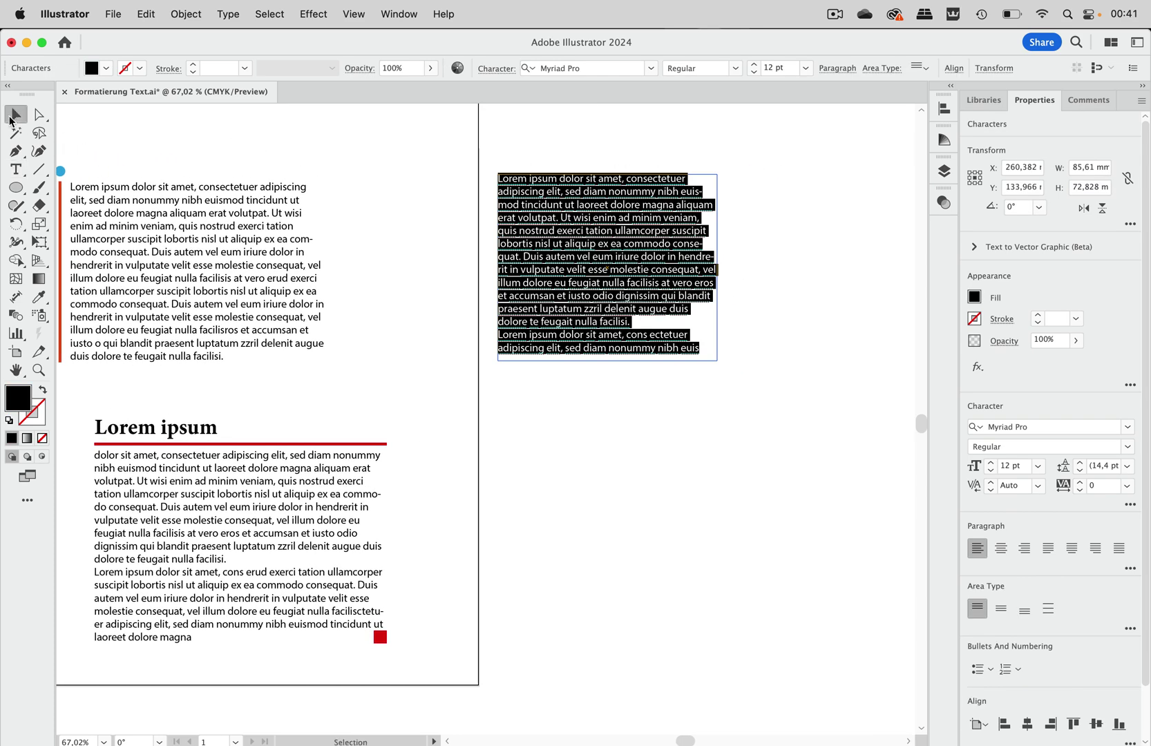
left_click_drag(579, 257, 638, 265)
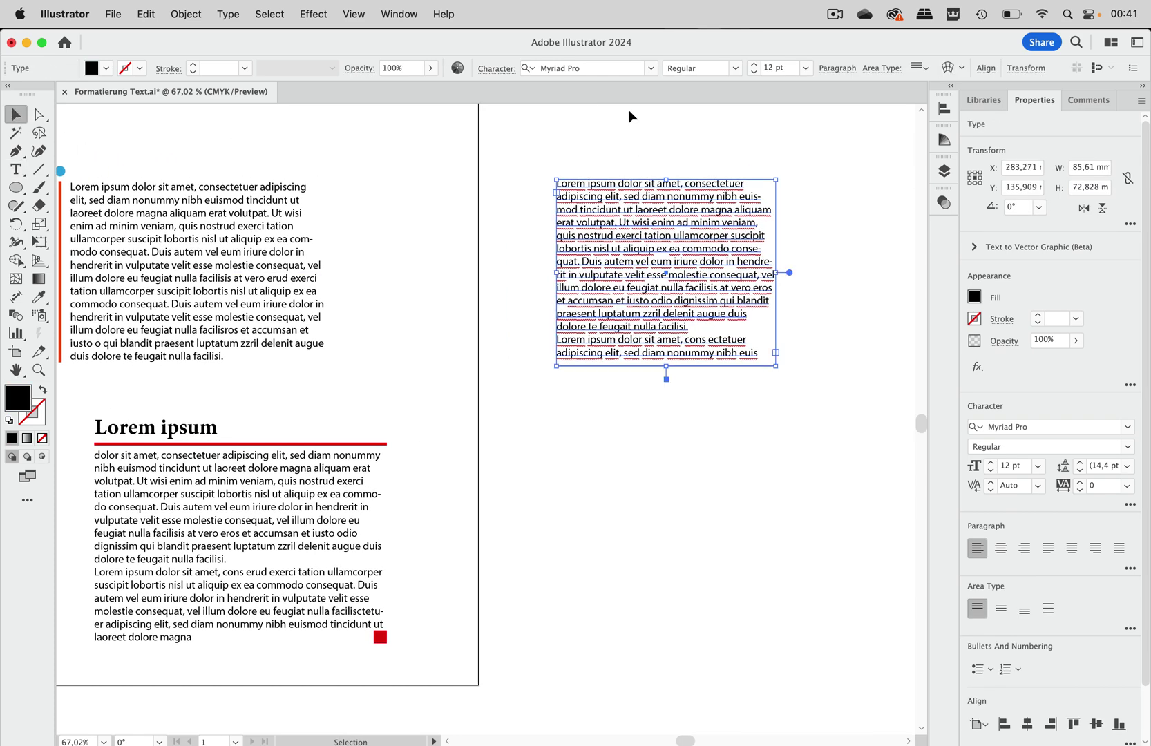
left_click(647, 144)
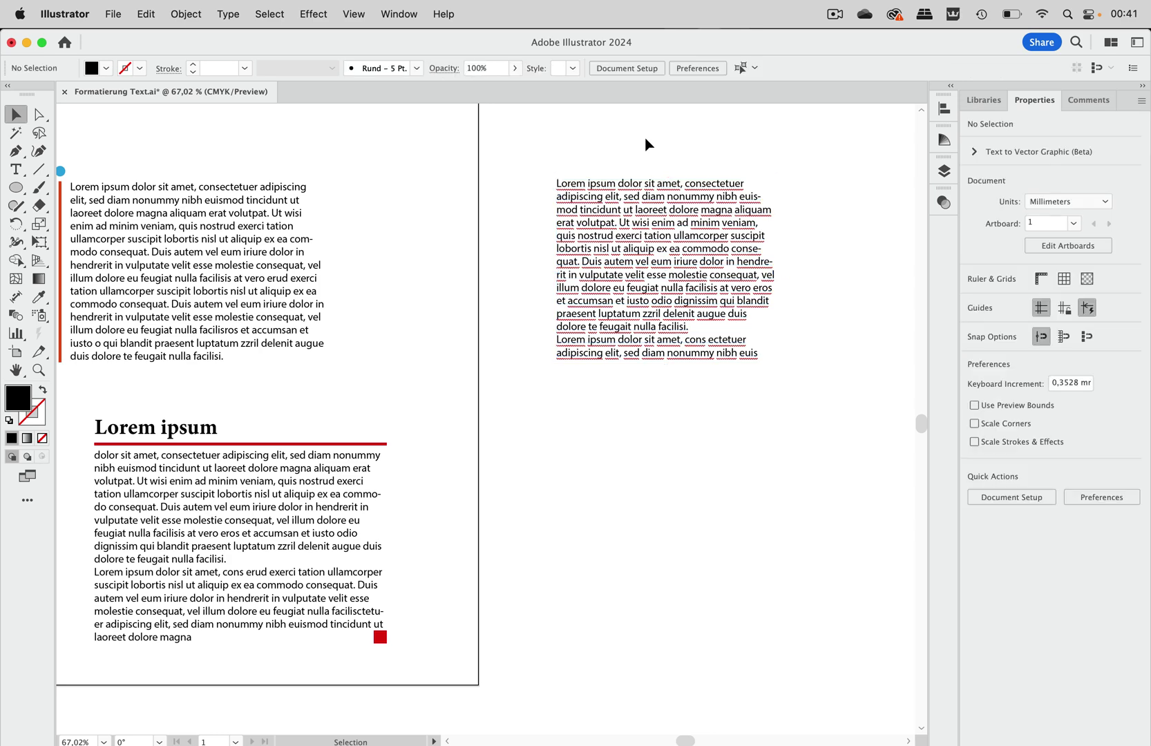
Step: Turn off Auto Spell Check
left_click(147, 15)
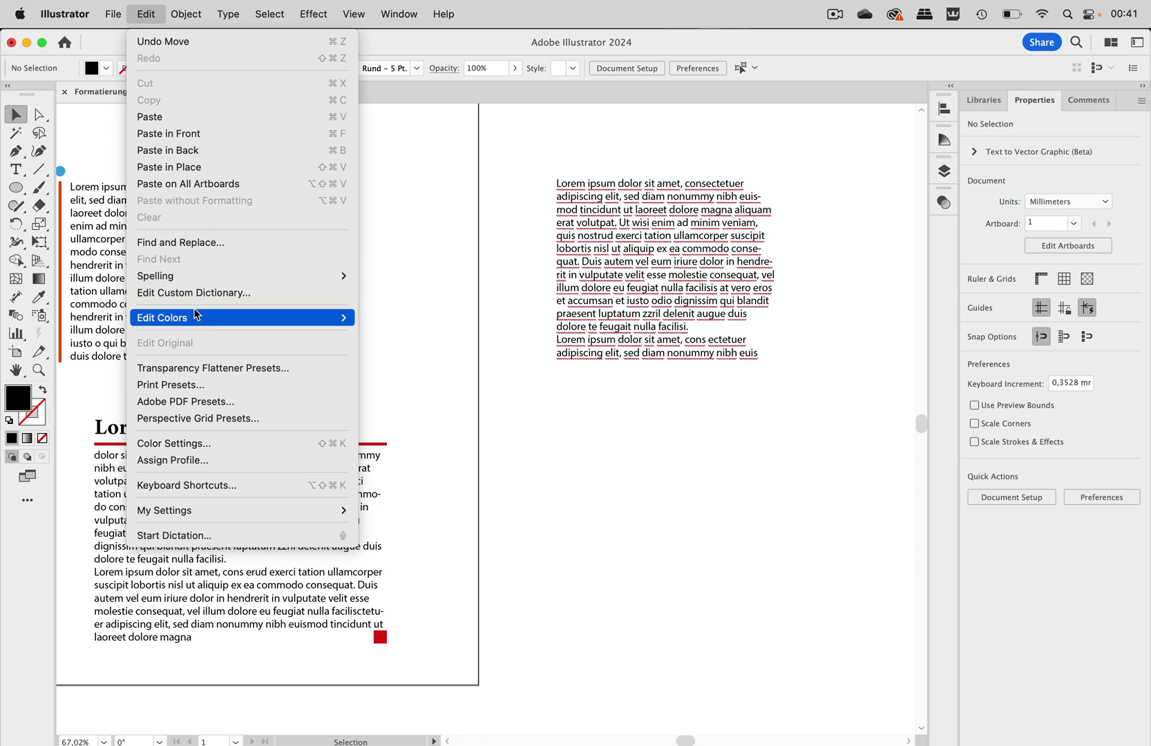
mouse_move(195, 282)
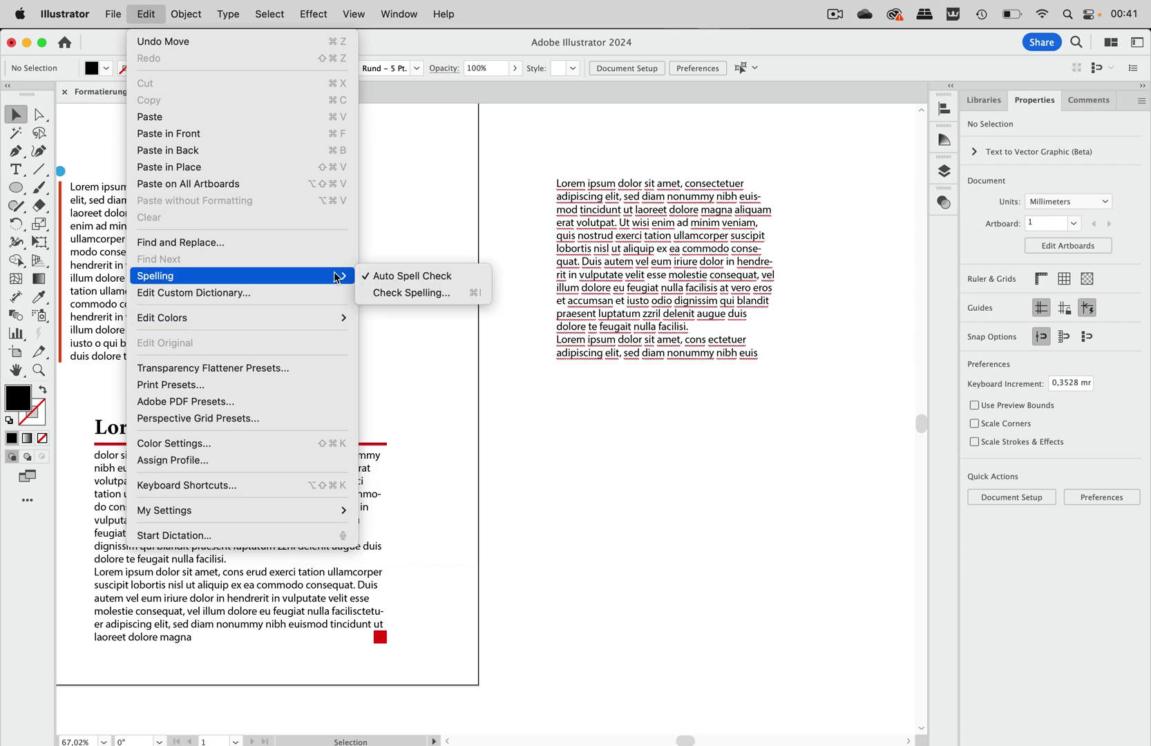
left_click(379, 277)
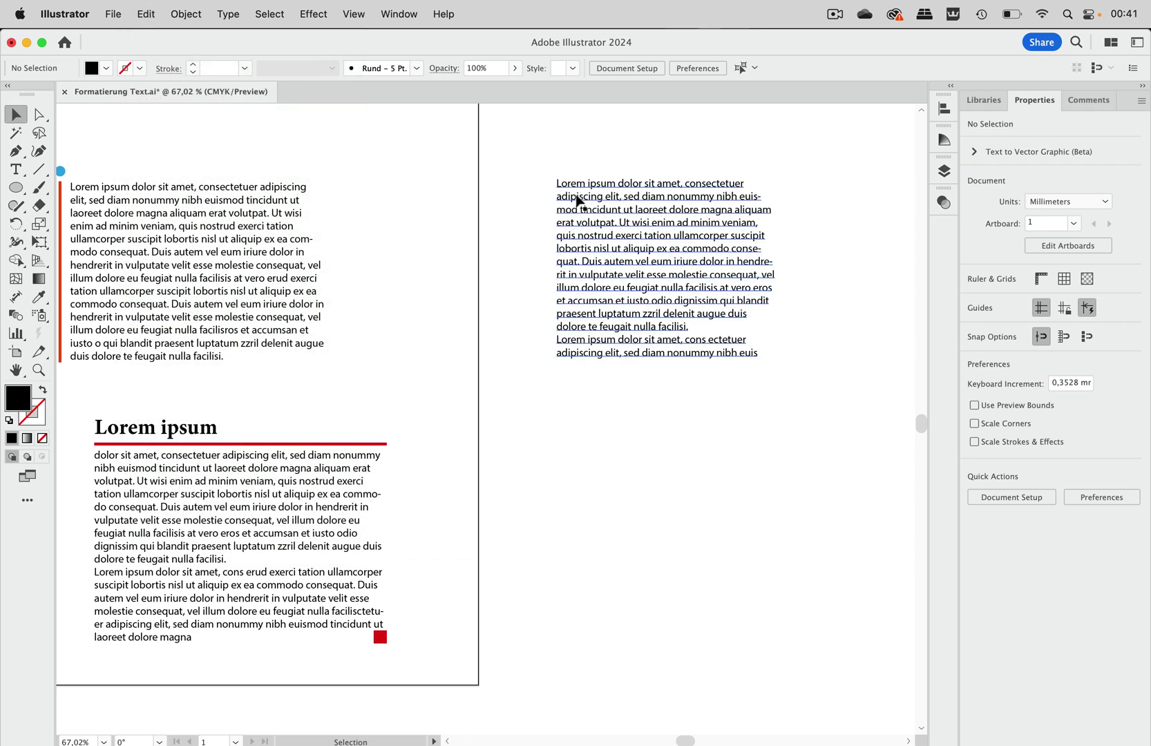
Step: Nudge the new text block slightly toward the artboard and show its appearance attributes where they do not cover it
scroll(700, 162, "left", 2)
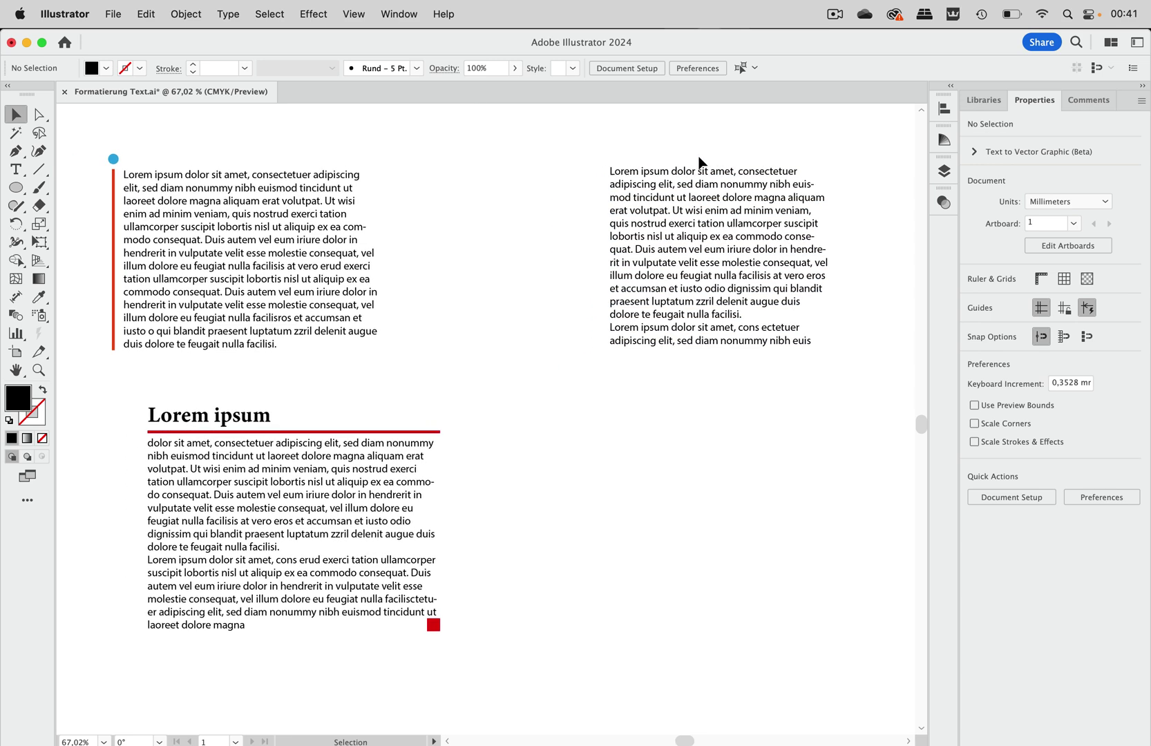
scroll(700, 162, "up", 1)
left_click_drag(733, 233, 724, 233)
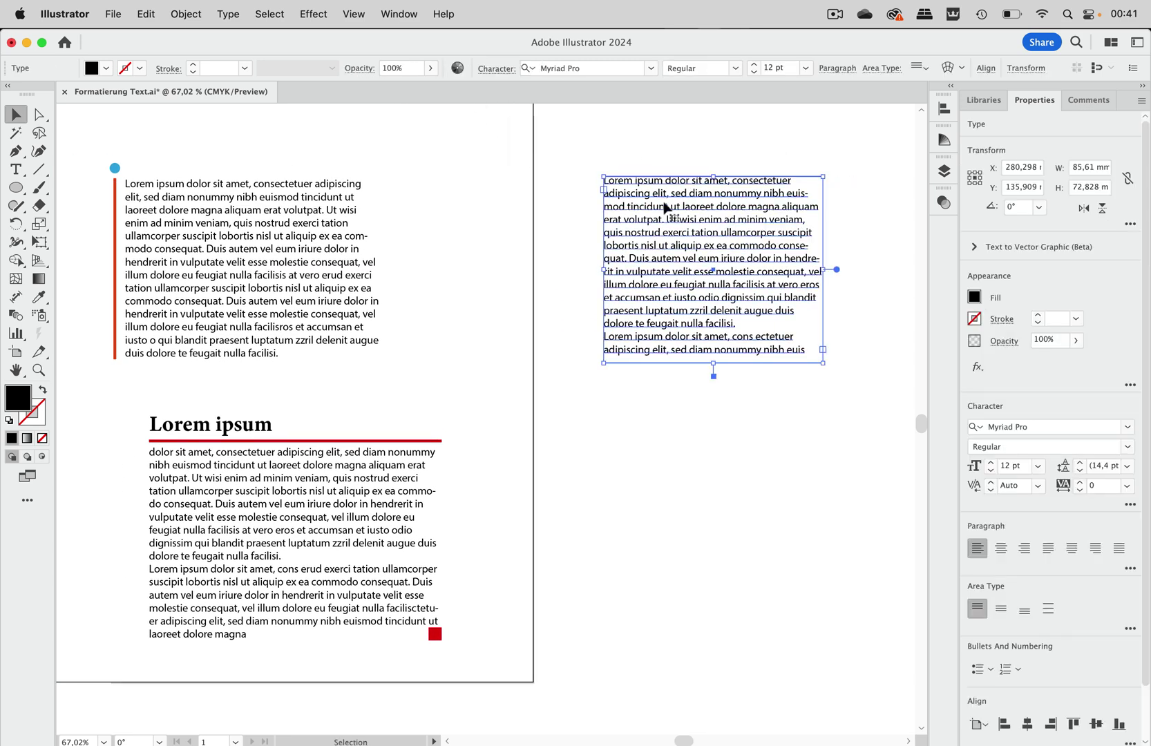
left_click(404, 15)
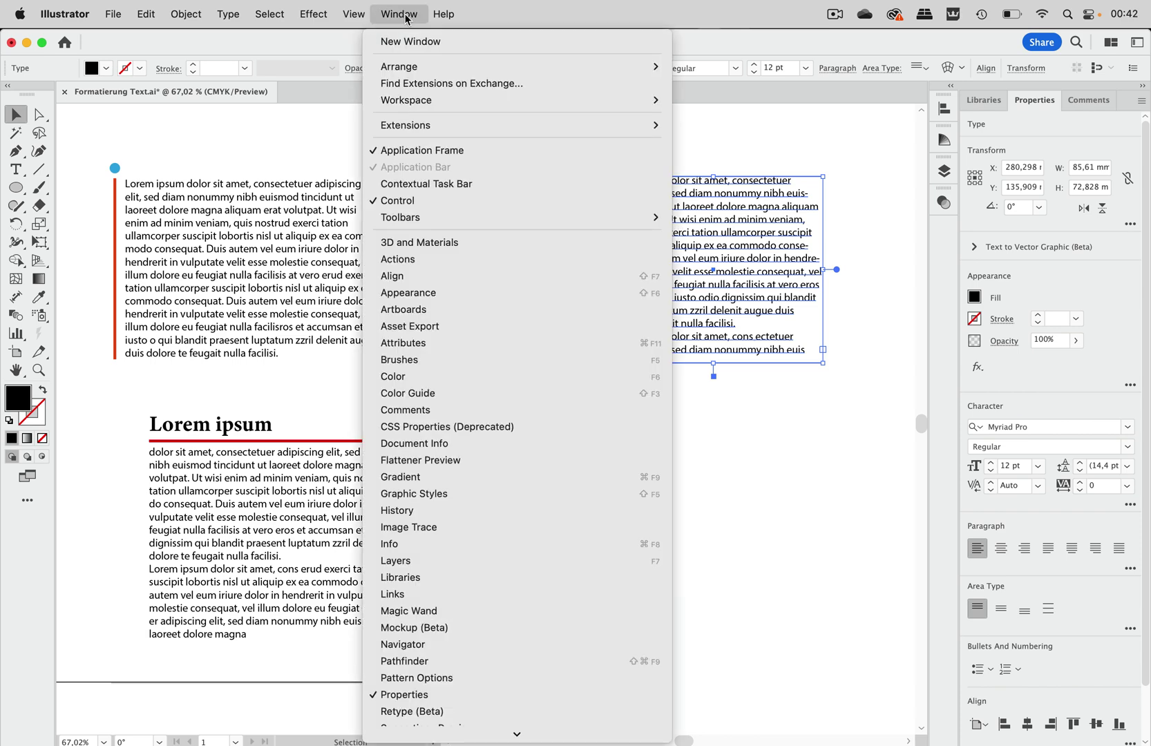
left_click(414, 293)
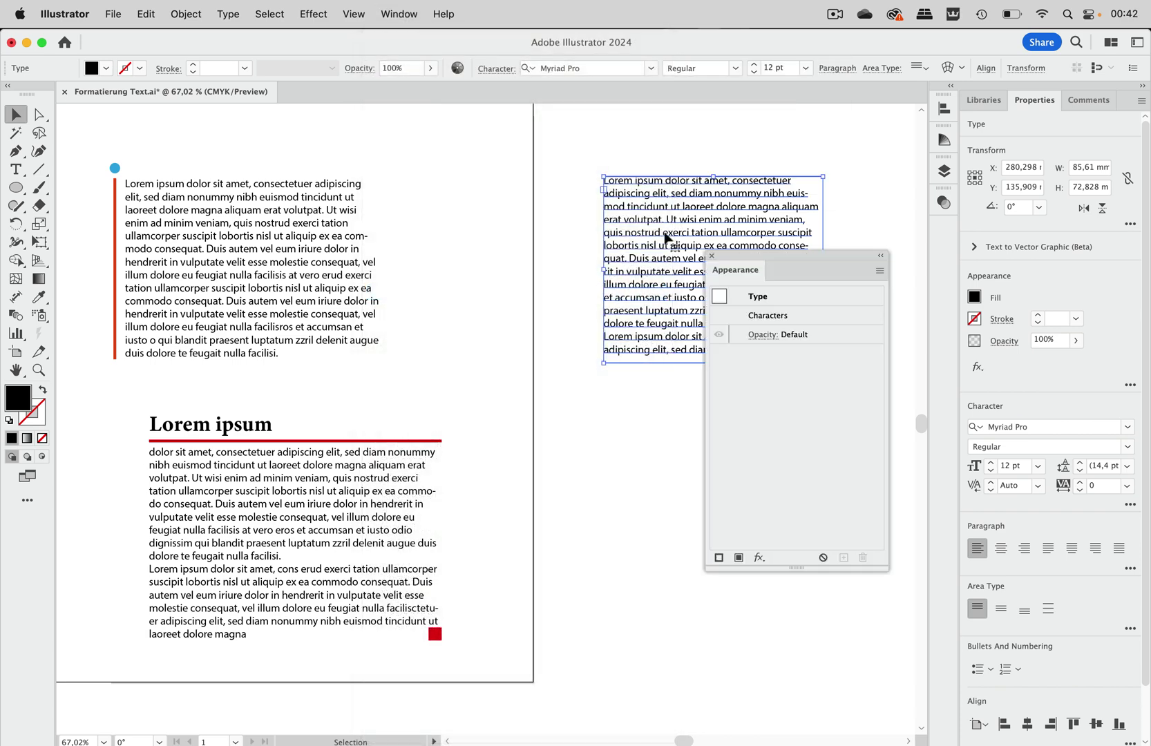
left_click_drag(770, 260, 418, 184)
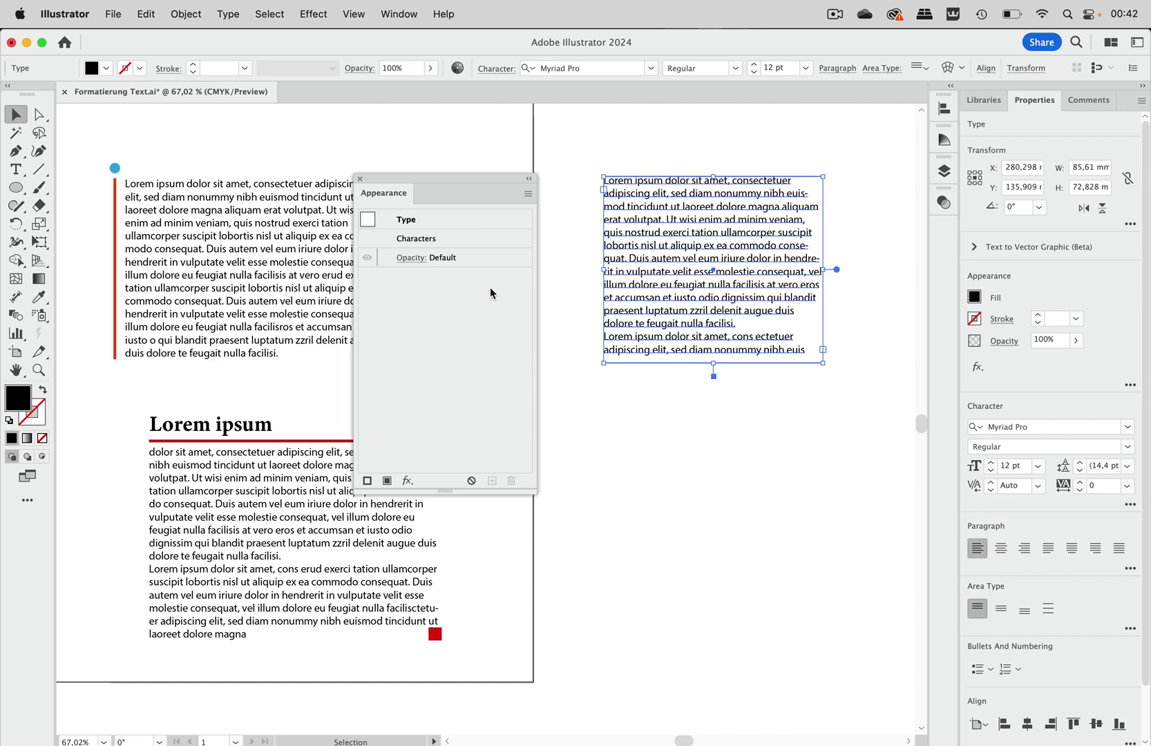
Step: Add a new fill to the new text block's appearance and set it to red
left_click(388, 482)
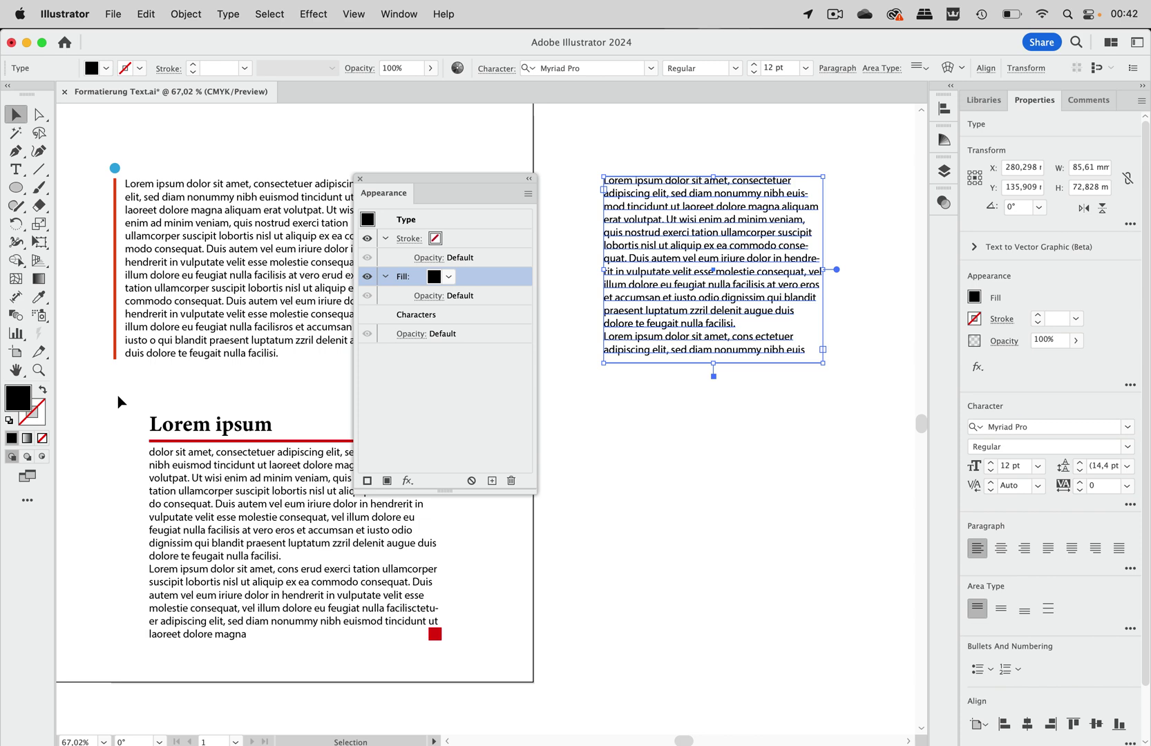
left_click(448, 278)
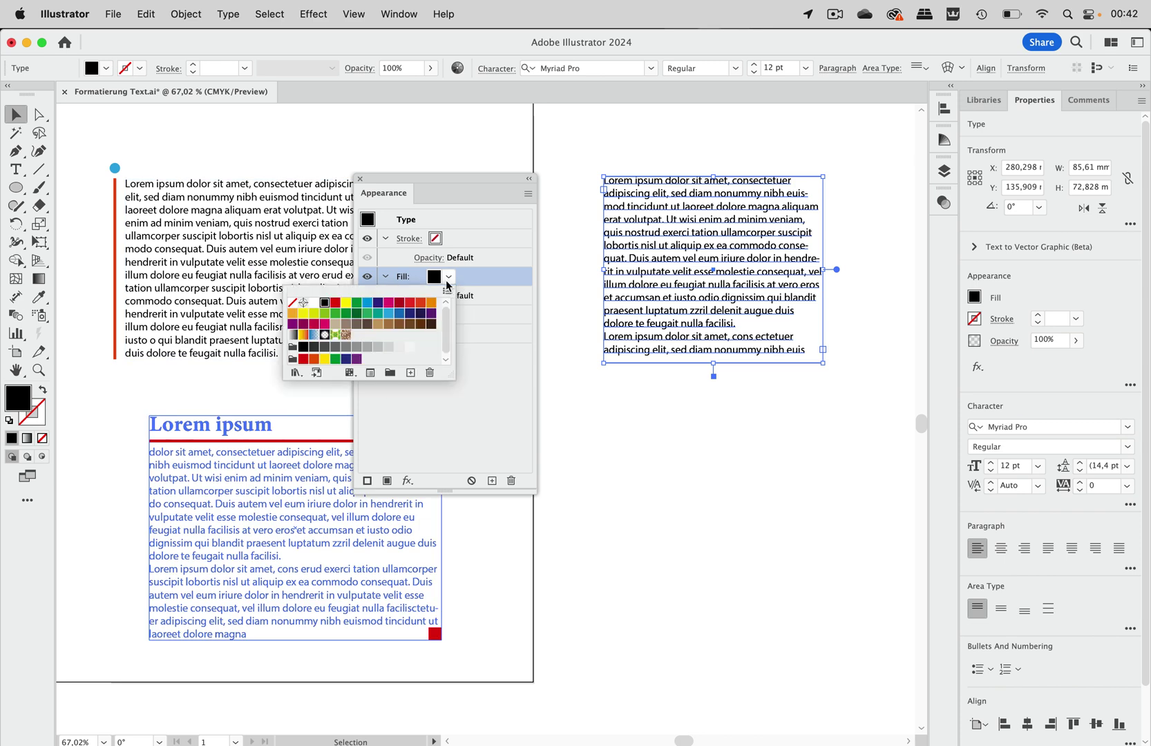
left_click(335, 302)
left_click(496, 282)
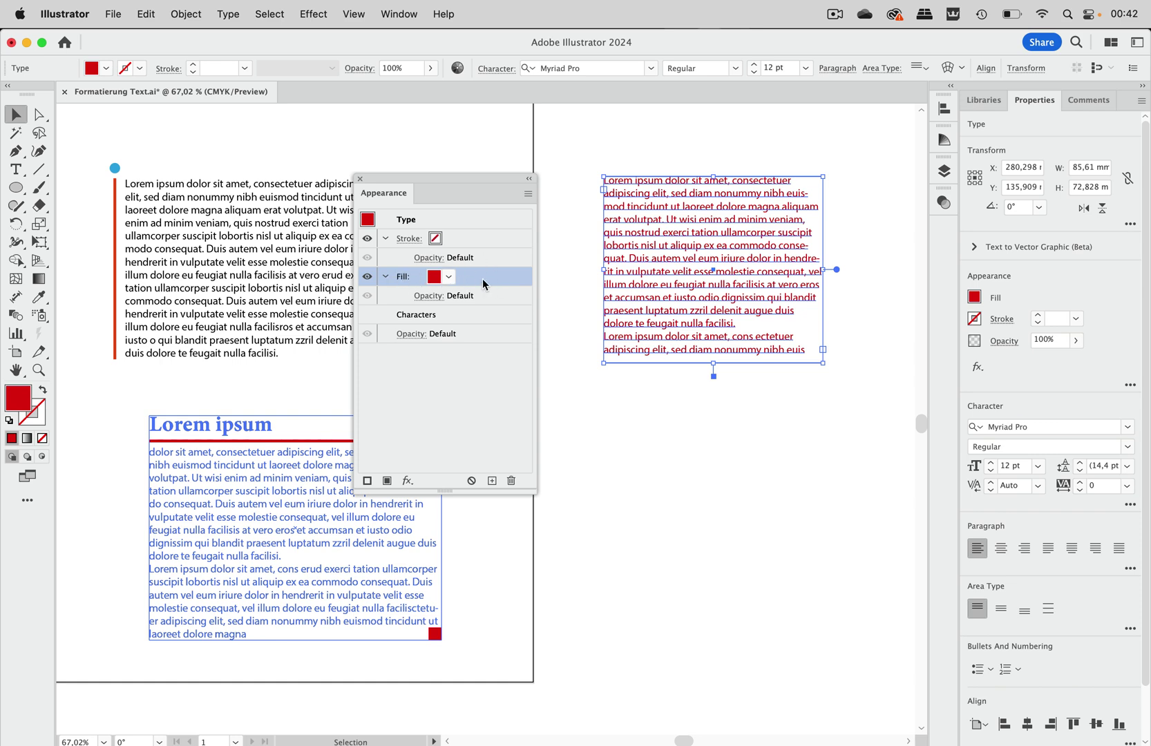
Step: Apply the Convert to Shape effect with a Rectangle to the red fill of the new text block
left_click(450, 317)
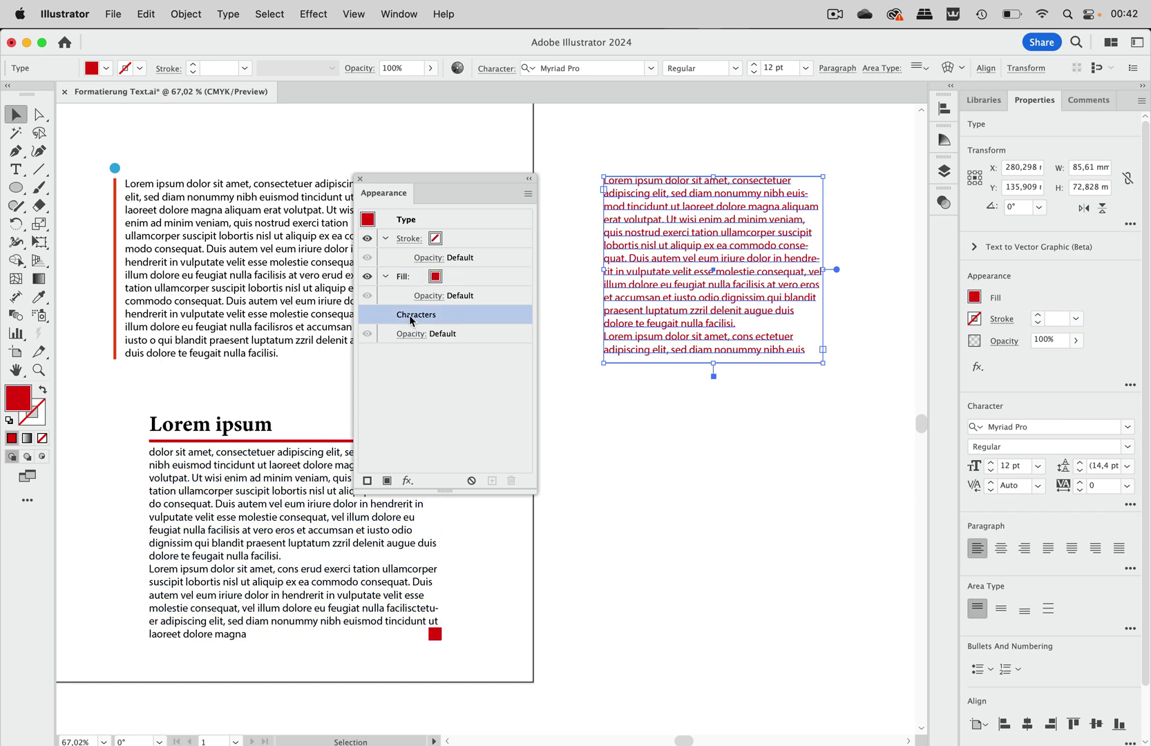
left_click(472, 275)
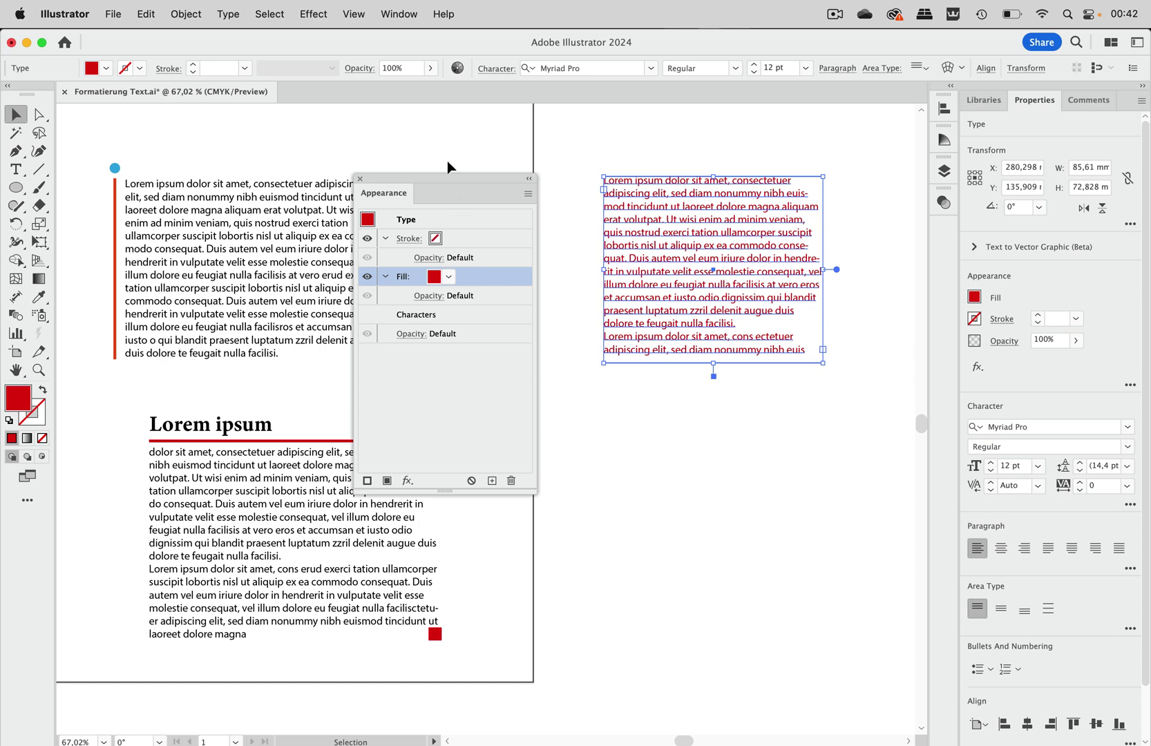
left_click(319, 18)
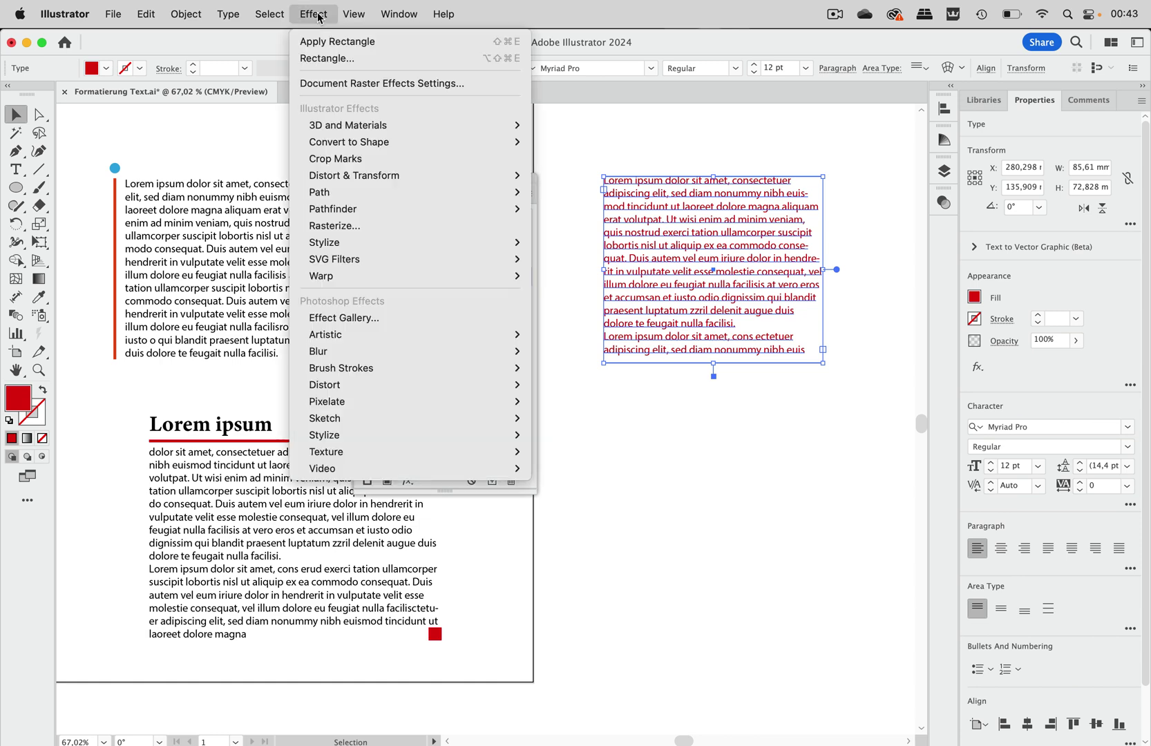
left_click(550, 143)
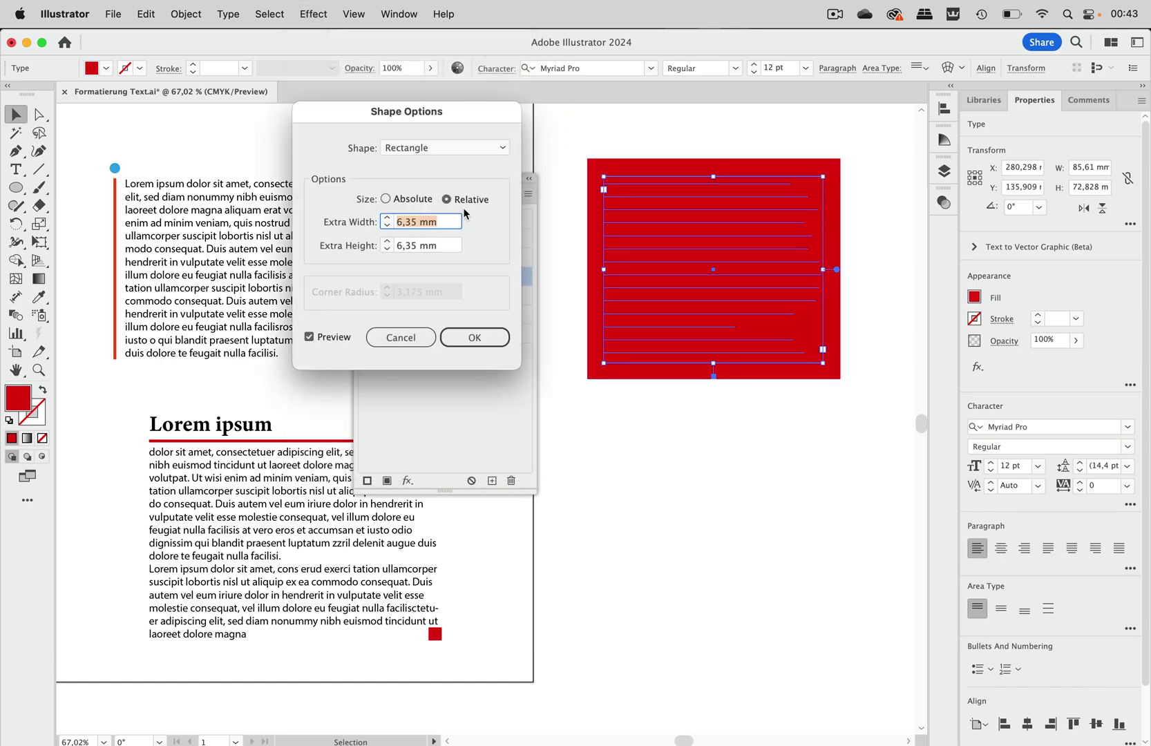
Step: Set the rectangle's relative size to an extra width of 1 mm and an extra height of 0 mm
left_click(410, 247)
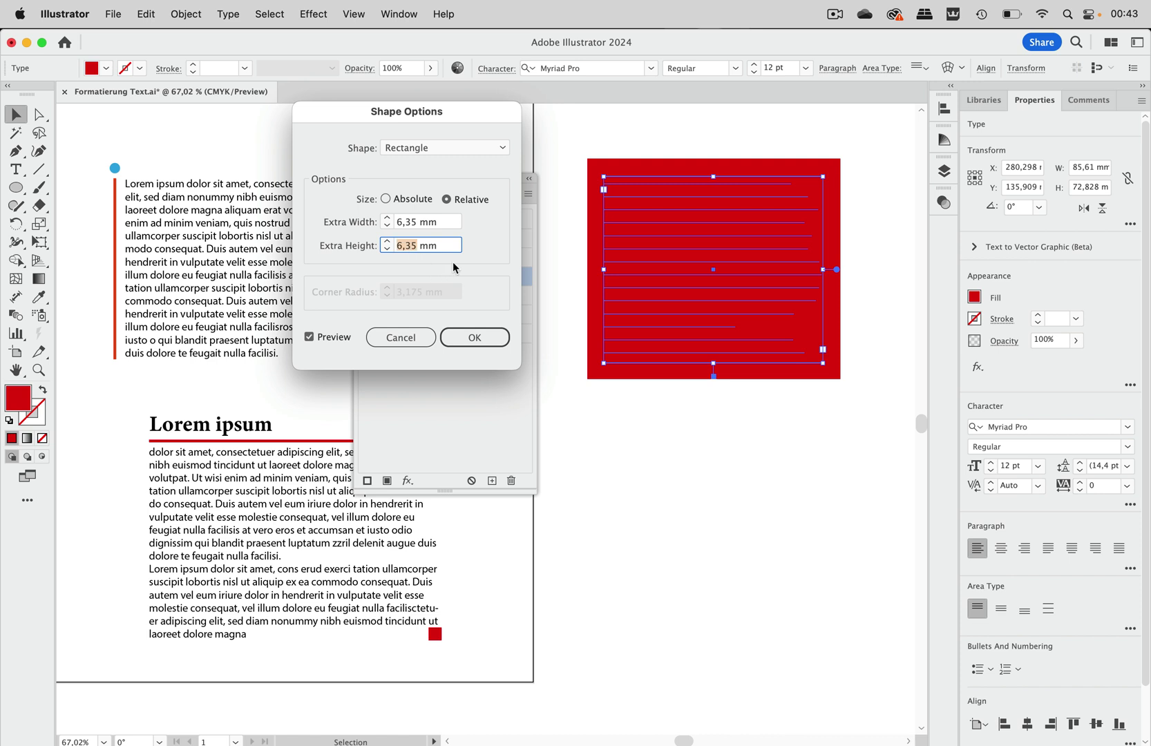
type("0")
left_click(443, 225)
left_click_drag(442, 223, 367, 225)
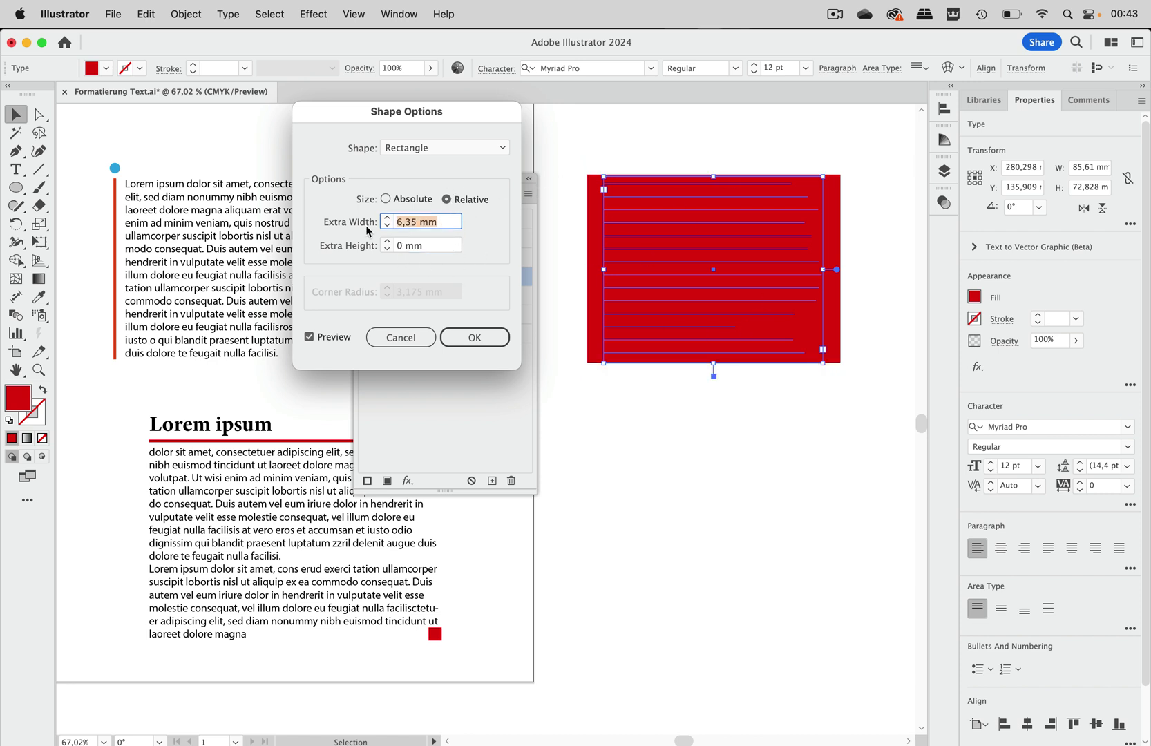
left_click(405, 222)
double_click(404, 221)
type("1")
left_click(444, 247)
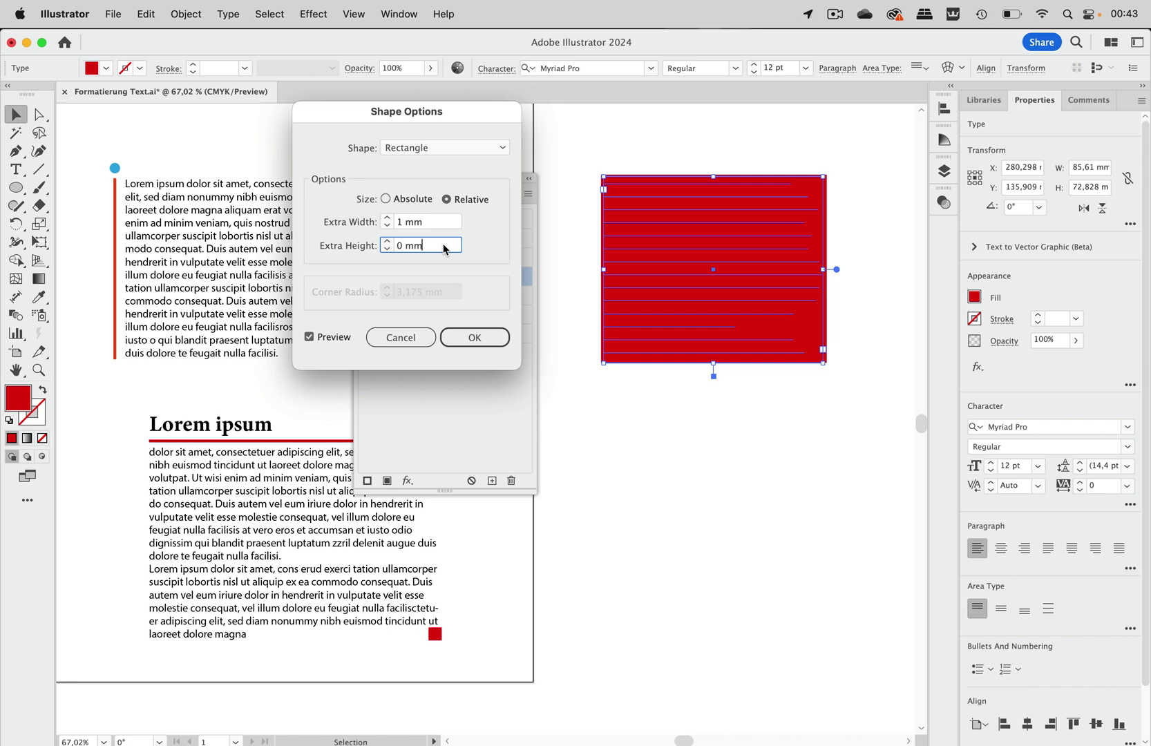
left_click(477, 338)
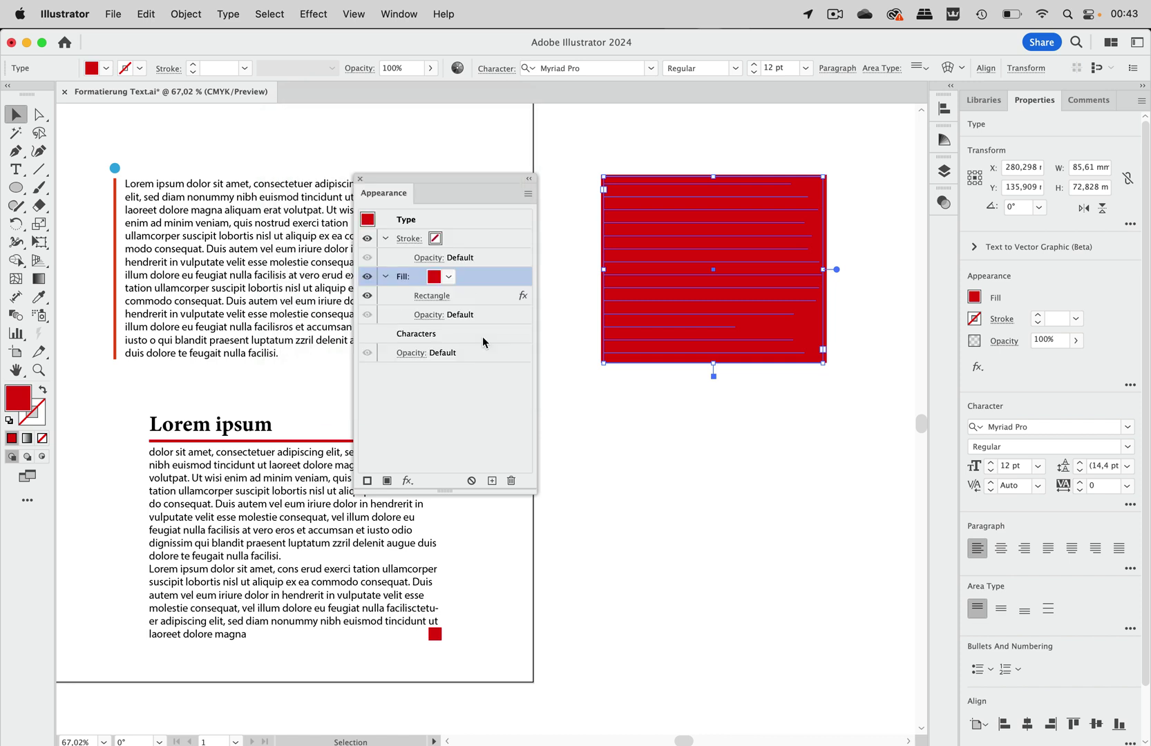
Step: Enlarge the text frame to about 90 × 79 mm and add a Transform effect with 3% horizontal scale to its red fill
mouse_move(717, 367)
left_mouse_down()
mouse_move(718, 516)
mouse_move(711, 379)
left_mouse_up()
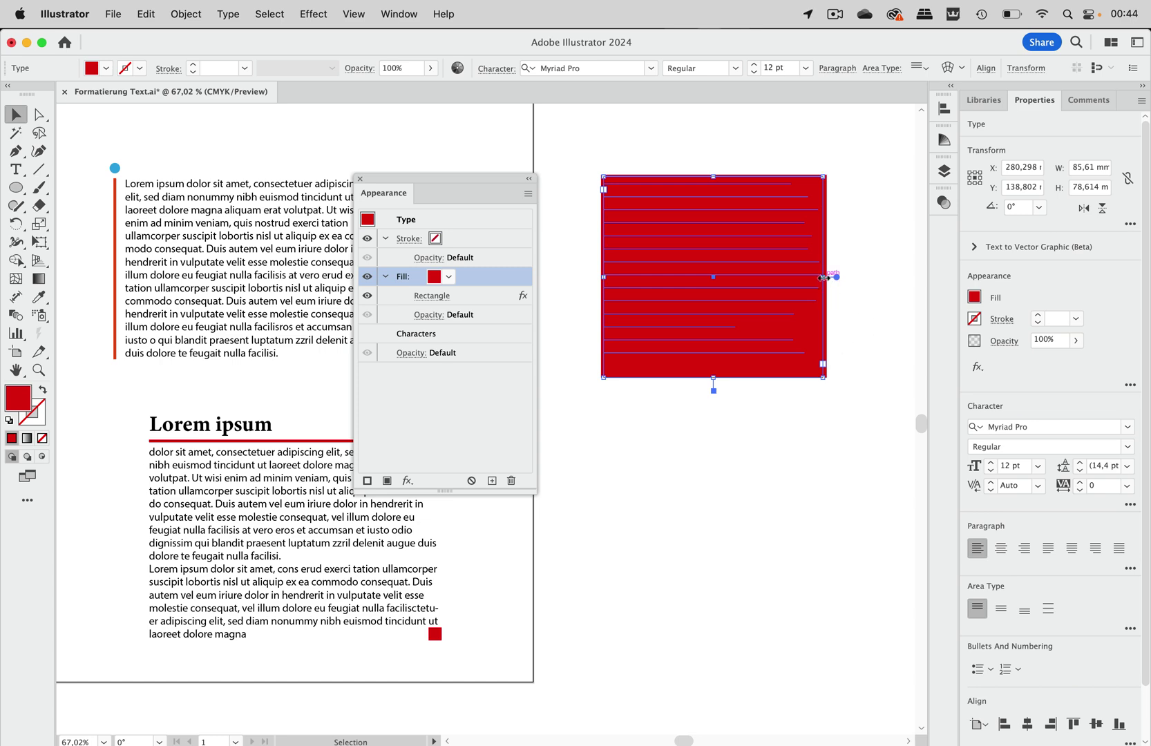
mouse_move(825, 277)
left_mouse_down()
mouse_move(651, 297)
mouse_move(830, 266)
mouse_move(835, 275)
left_mouse_up()
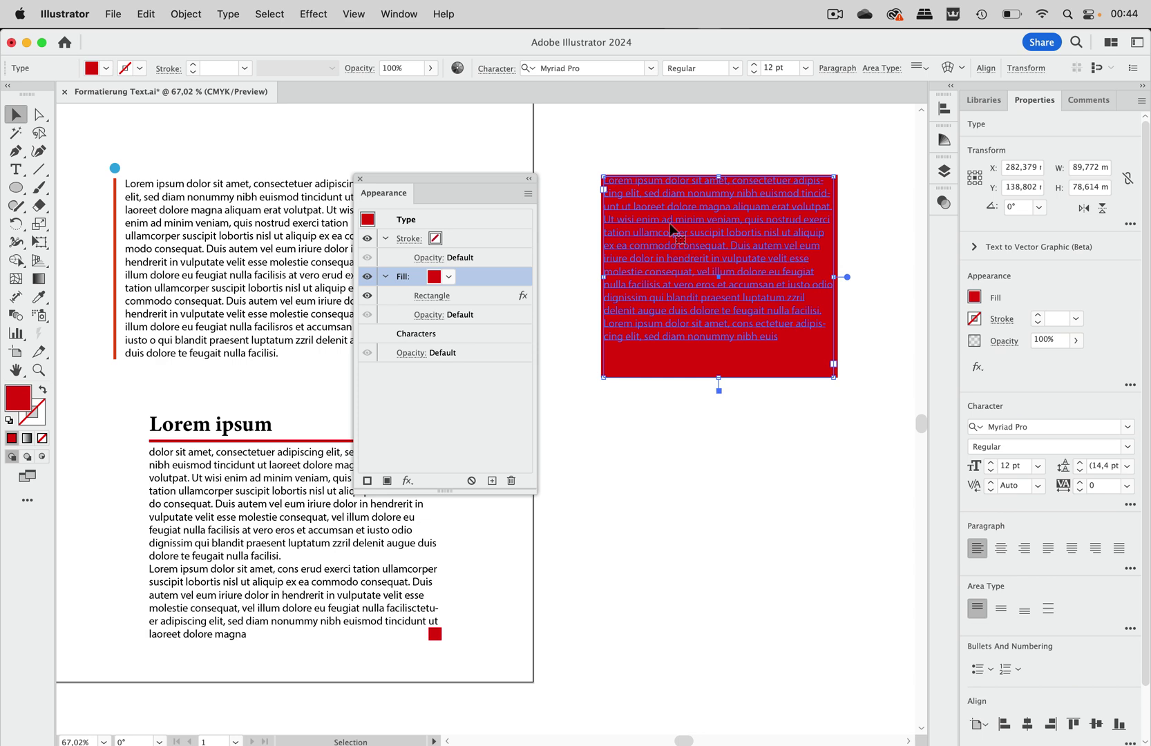
left_click(315, 15)
mouse_move(360, 177)
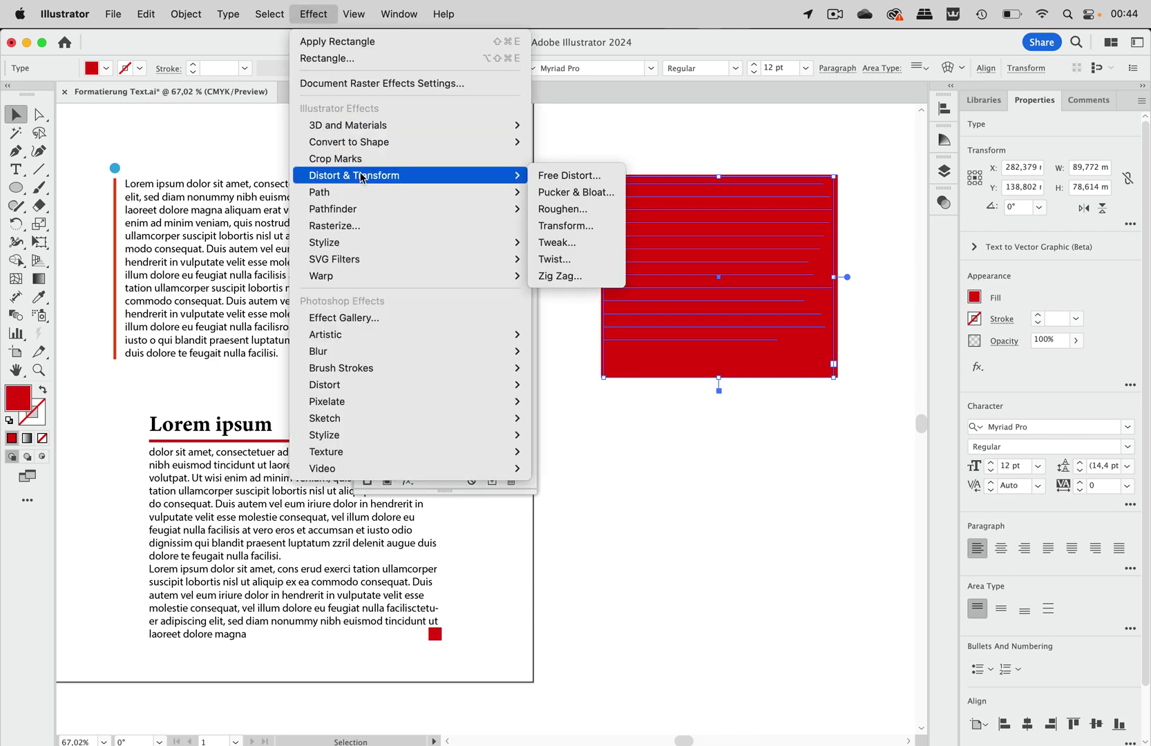
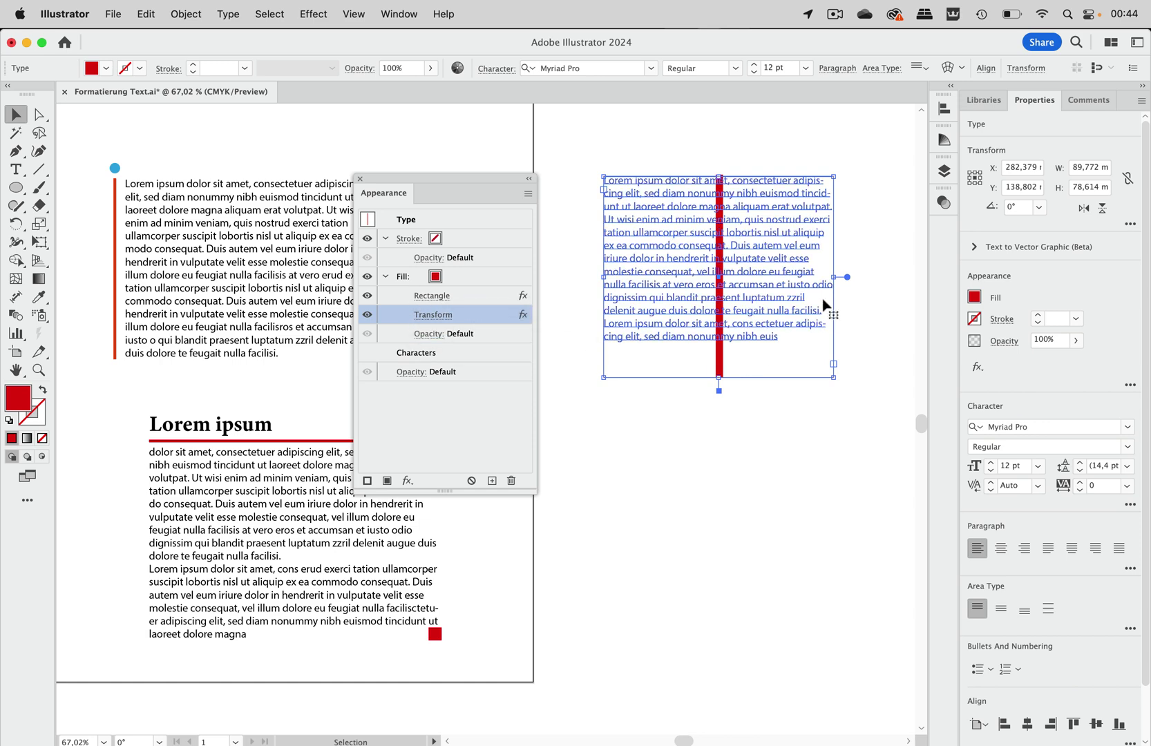
Step: Narrow the text frame to about 67 mm and place the fill's Transform effect above its Rectangle effect
left_click_drag(834, 277, 876, 278)
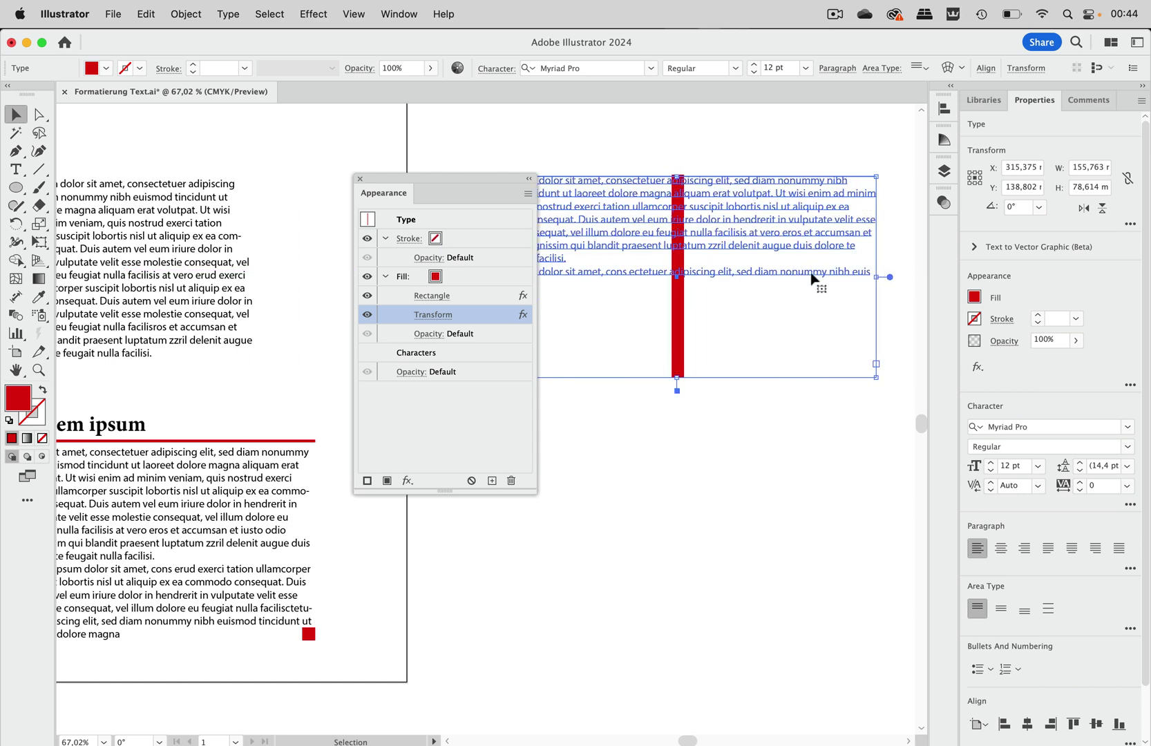
left_click_drag(866, 279, 649, 276)
left_click_drag(472, 179, 819, 184)
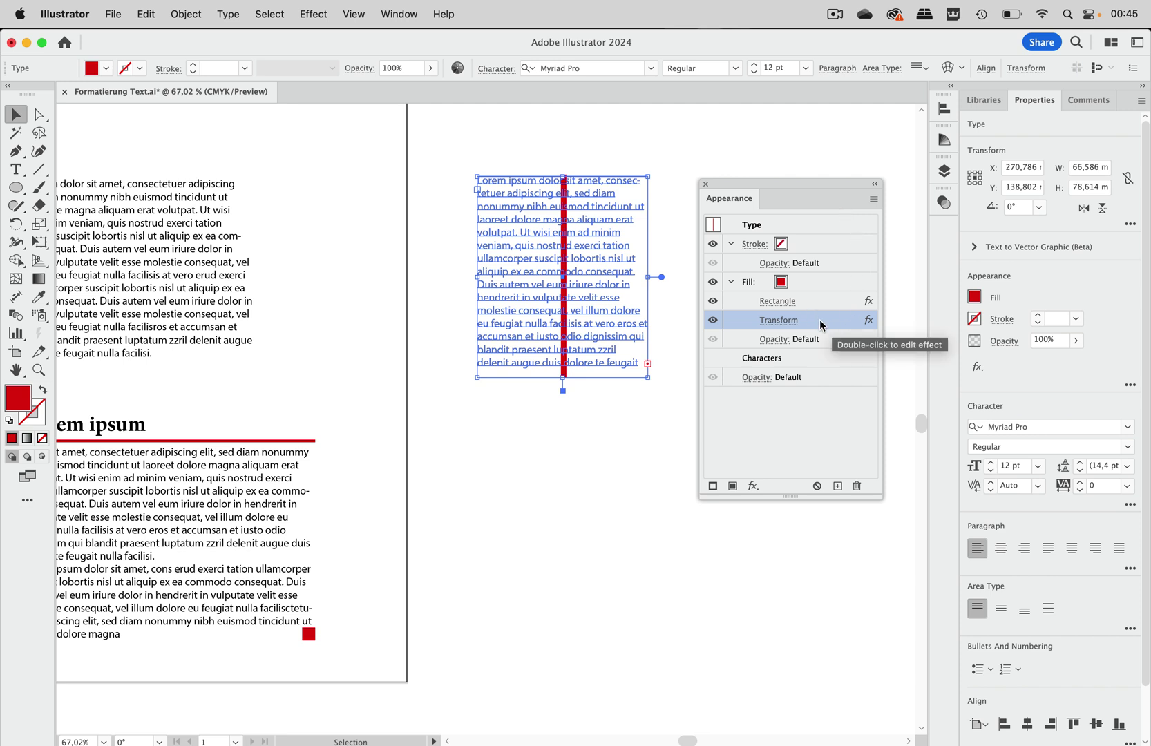
left_click_drag(821, 322, 815, 296)
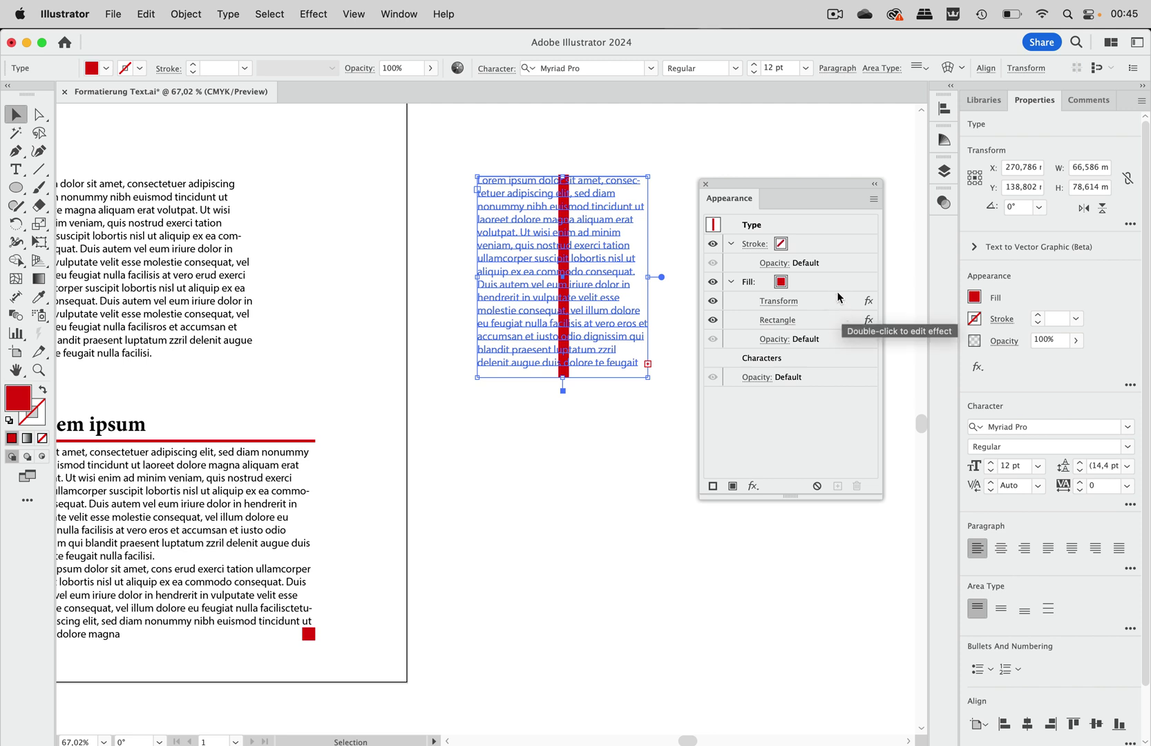
Step: Set the Transform effect's reference point to the middle left, its horizontal scale to 0% and its horizontal move to about -4.94 mm
left_click(791, 302)
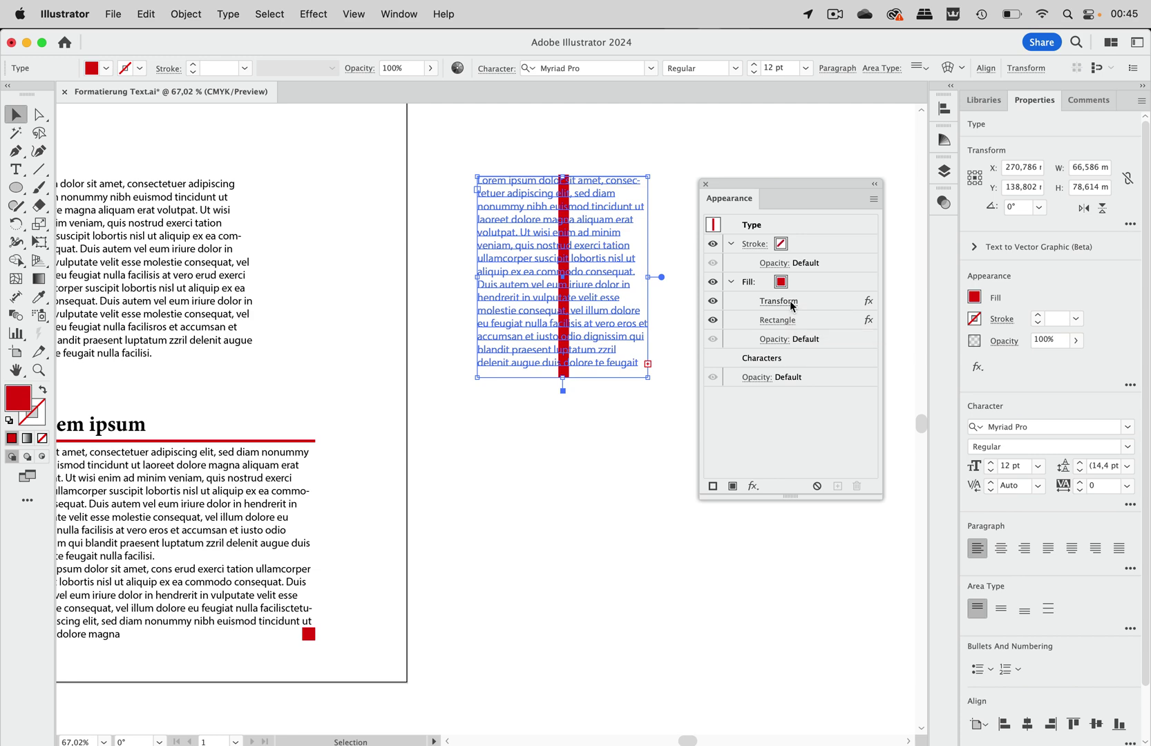
left_click_drag(640, 134, 176, 101)
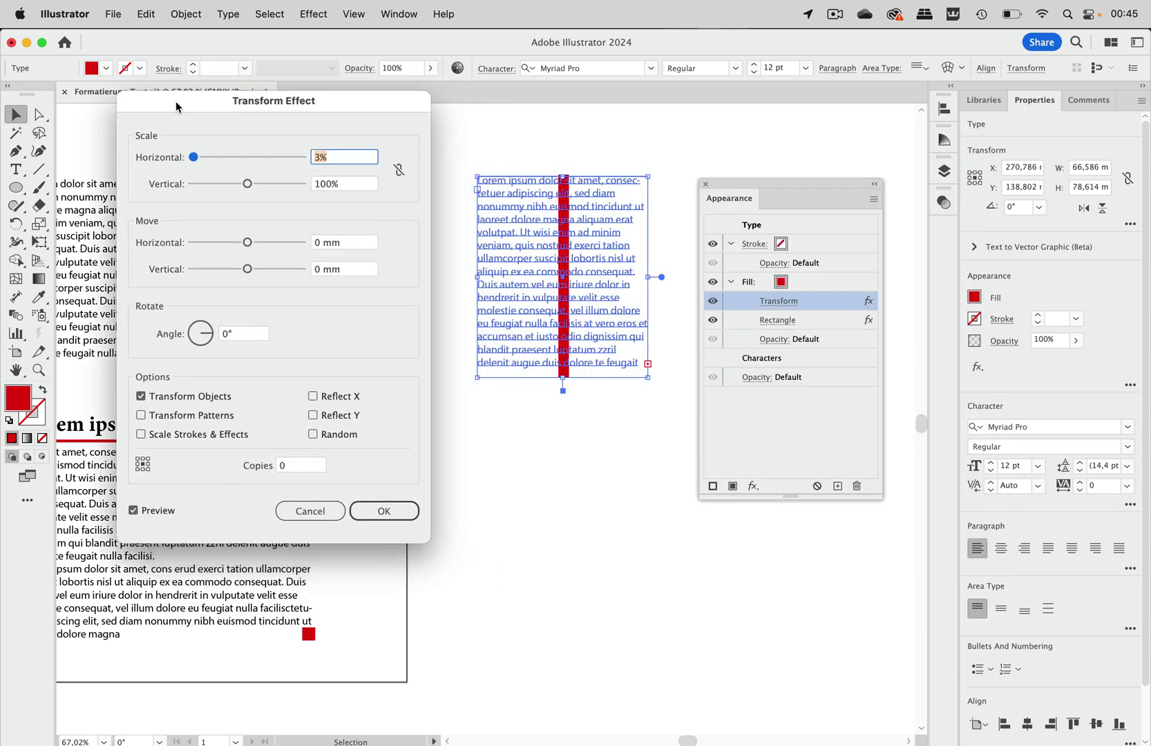
left_click(134, 464)
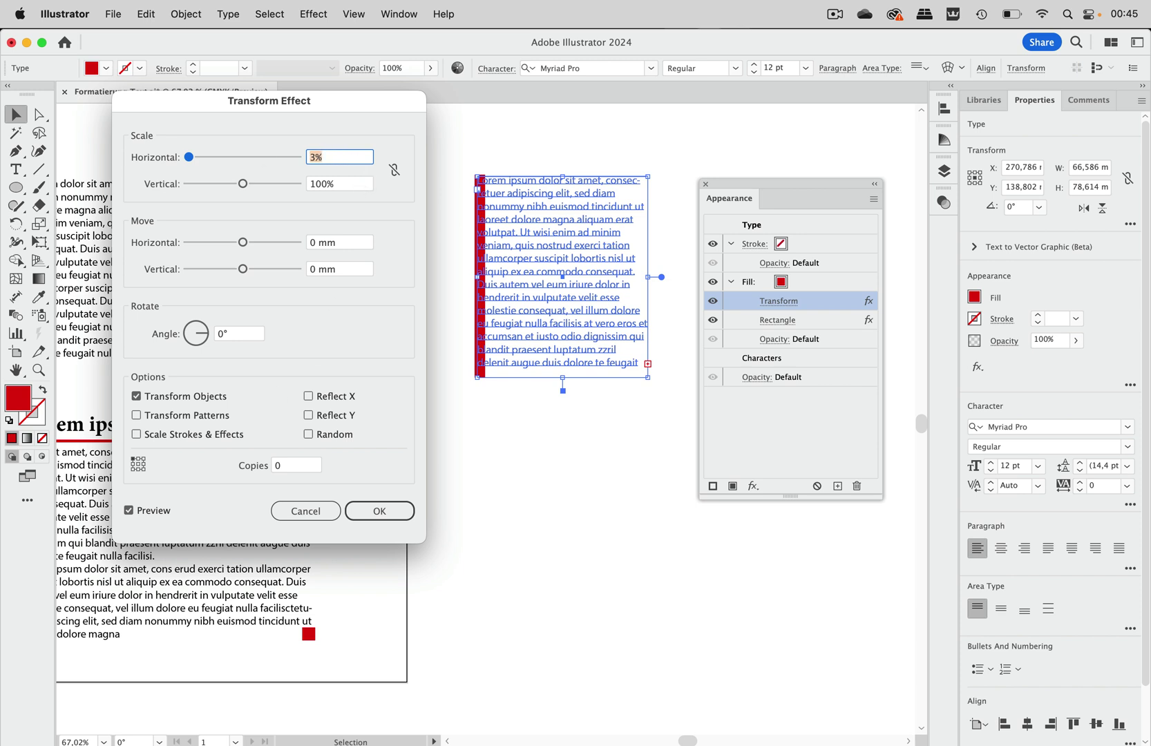
type("0")
left_click(350, 184)
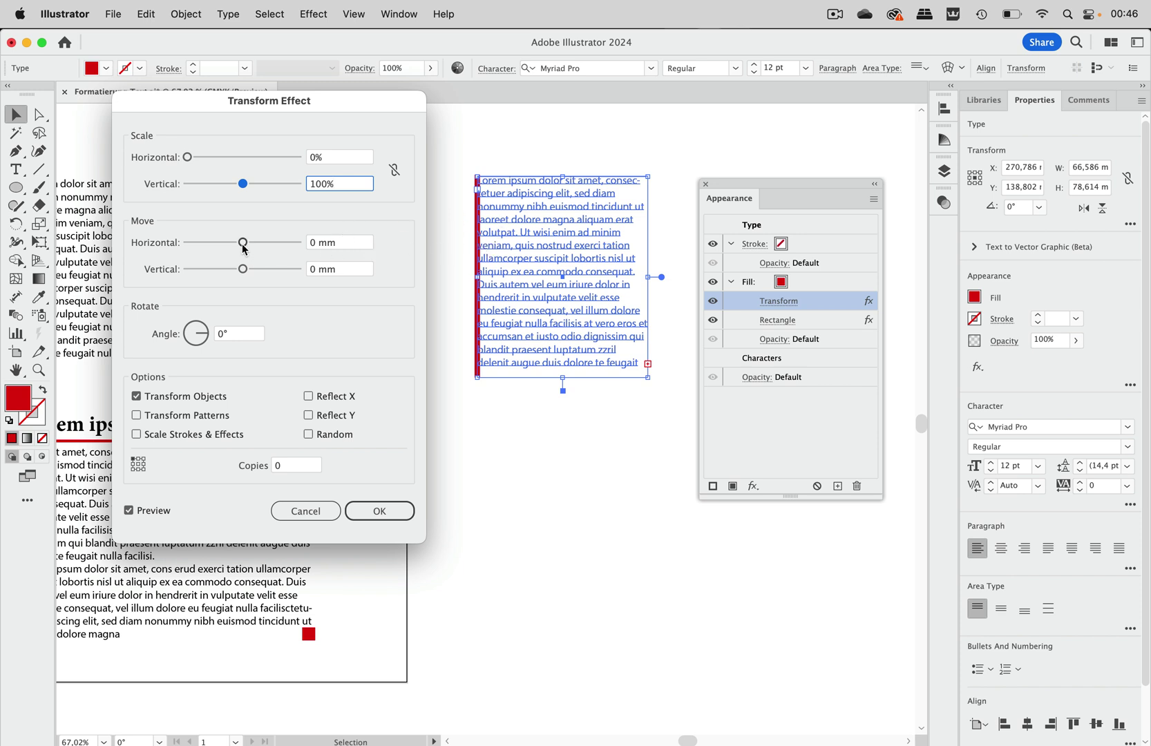
left_click_drag(243, 243, 235, 248)
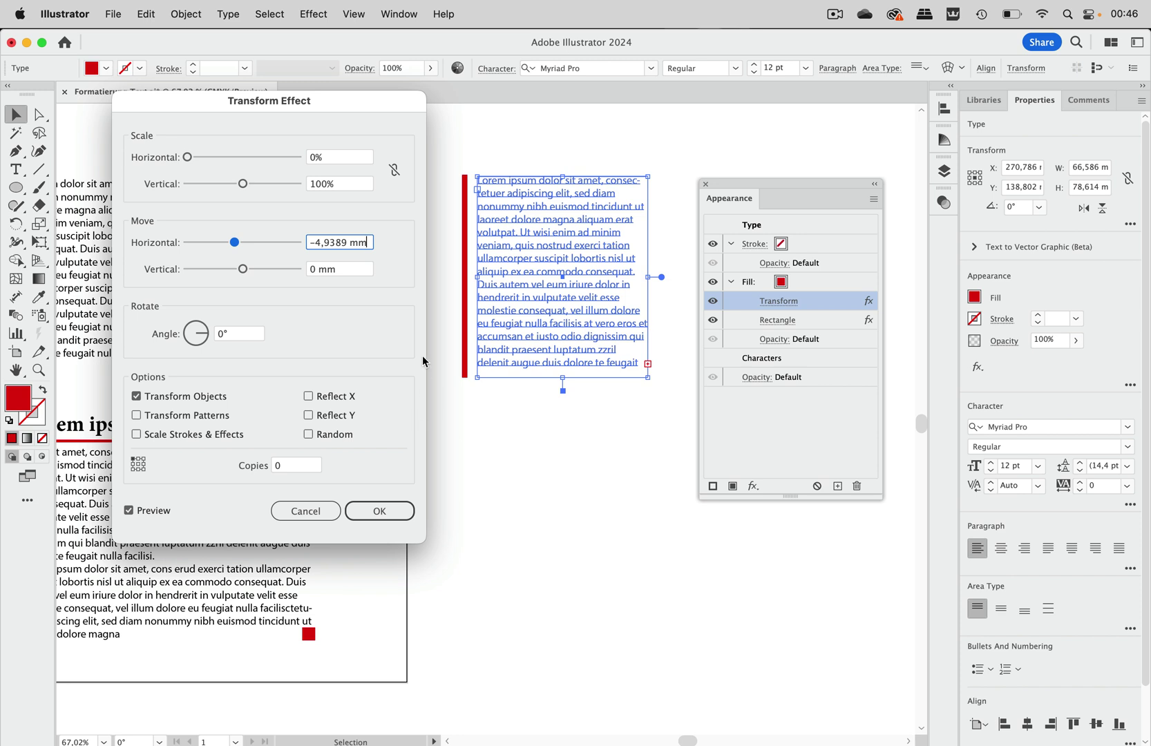
left_click(342, 158)
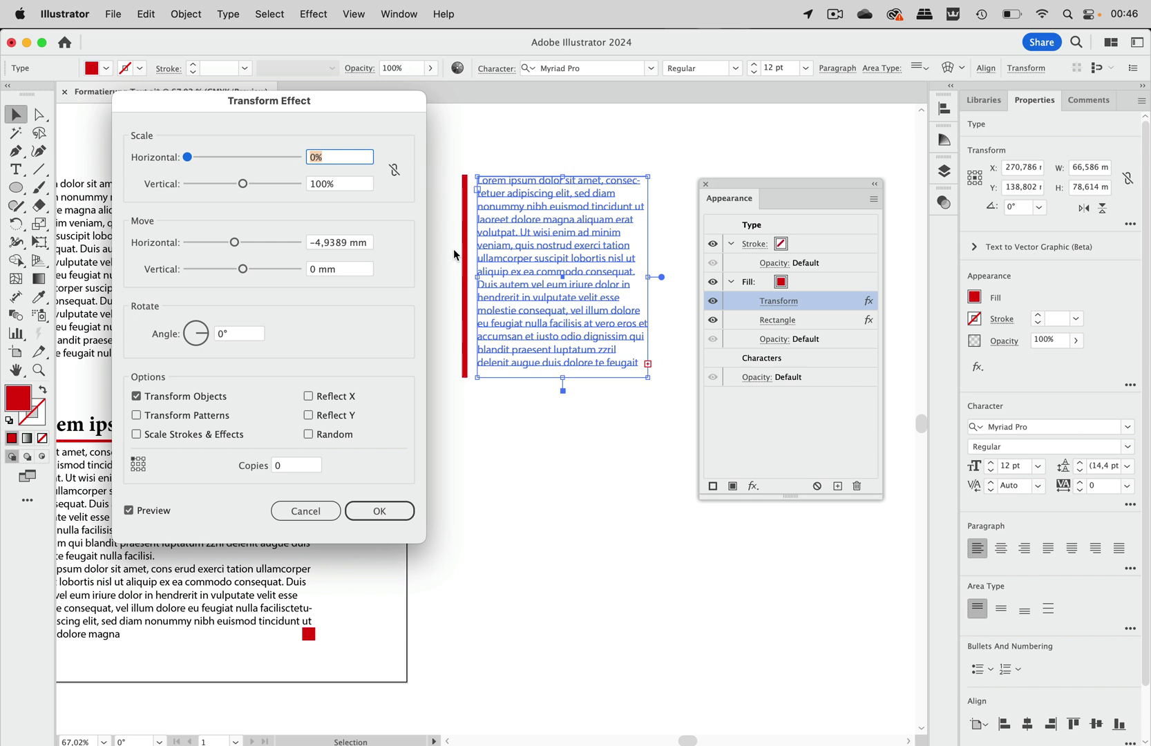
left_click(380, 511)
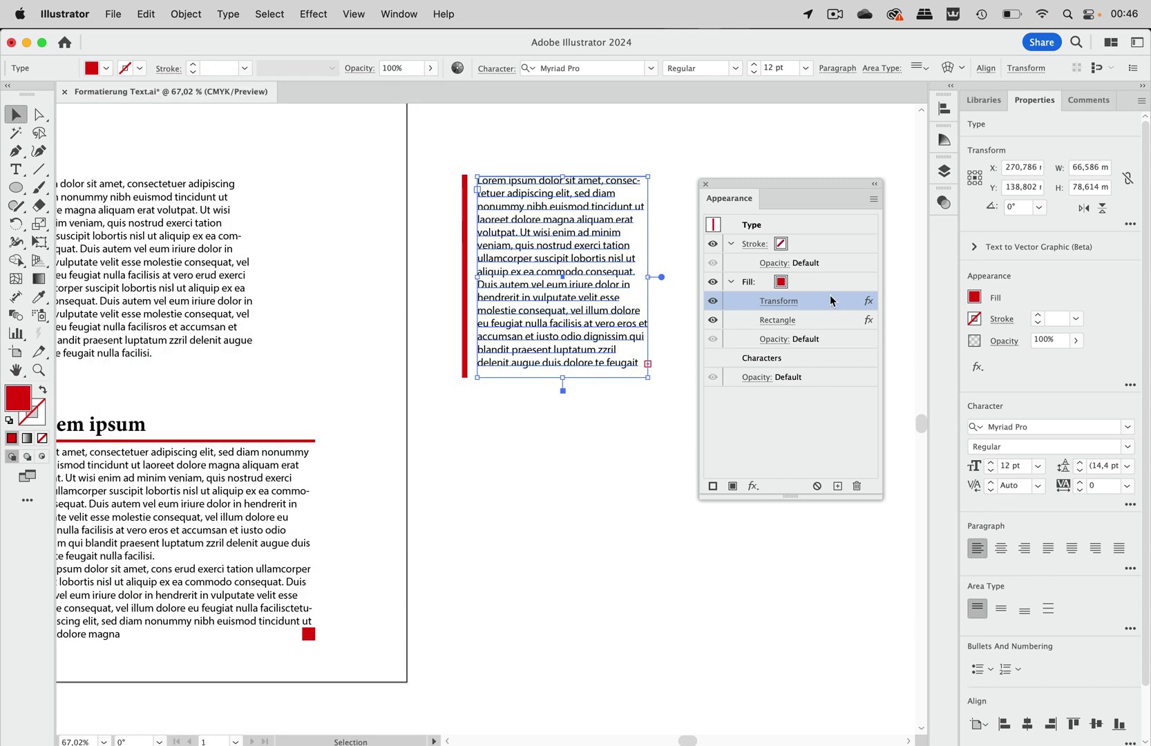
Step: Set the Rectangle effect's extra width to 0.3 mm to thin the red line beside the text
left_click(791, 323)
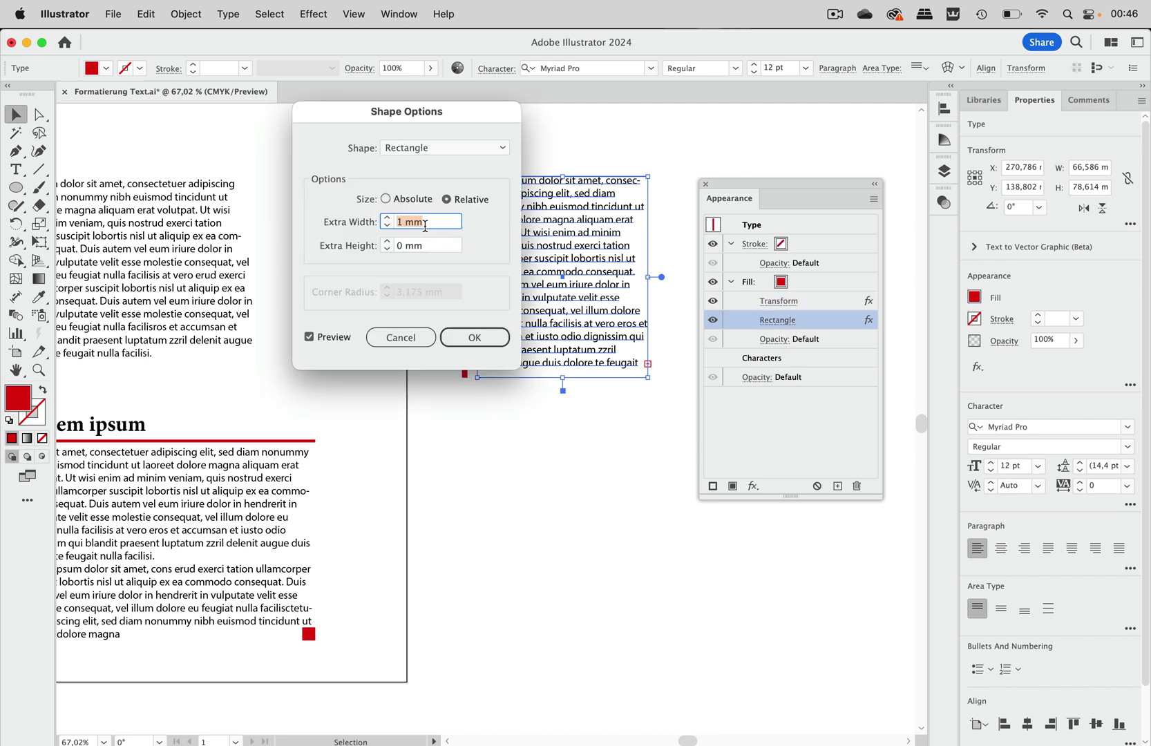
left_click_drag(426, 223, 389, 230)
left_click(400, 222)
key("BackSpace")
type("0")
type(",1")
key("Tab")
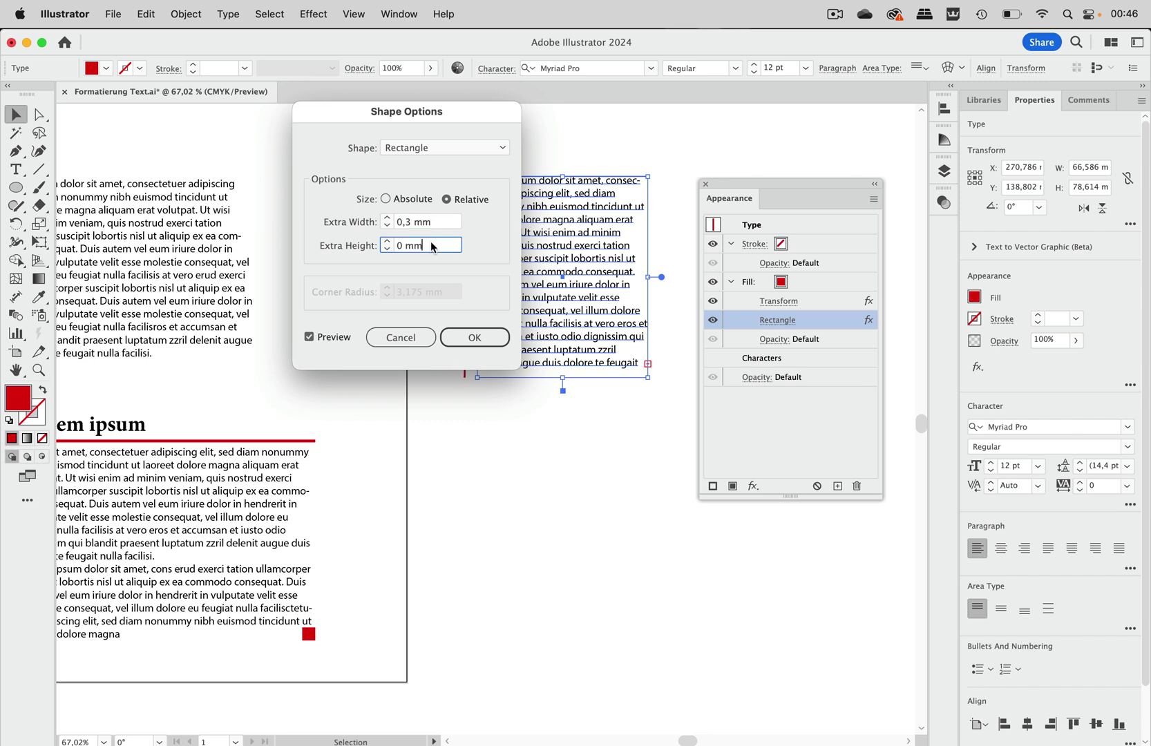
left_click(494, 338)
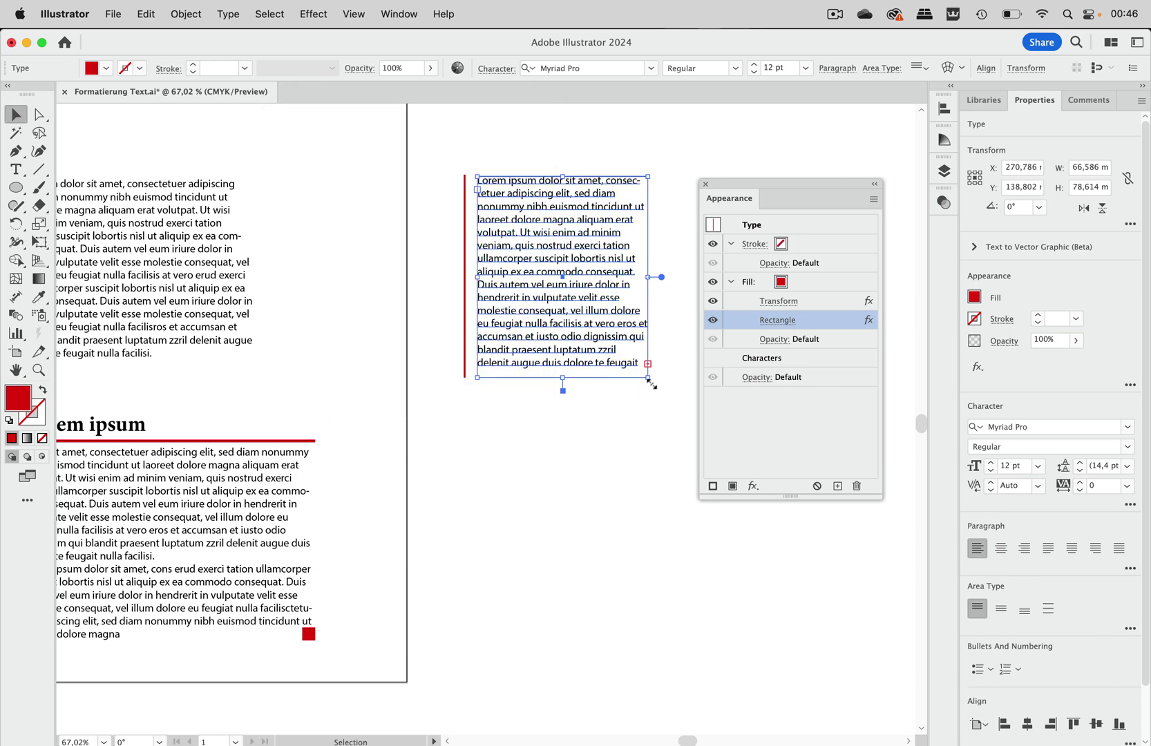
Step: Resize the text frame to about 80 × 94 mm and make its height fit the text automatically
left_click_drag(648, 377, 684, 475)
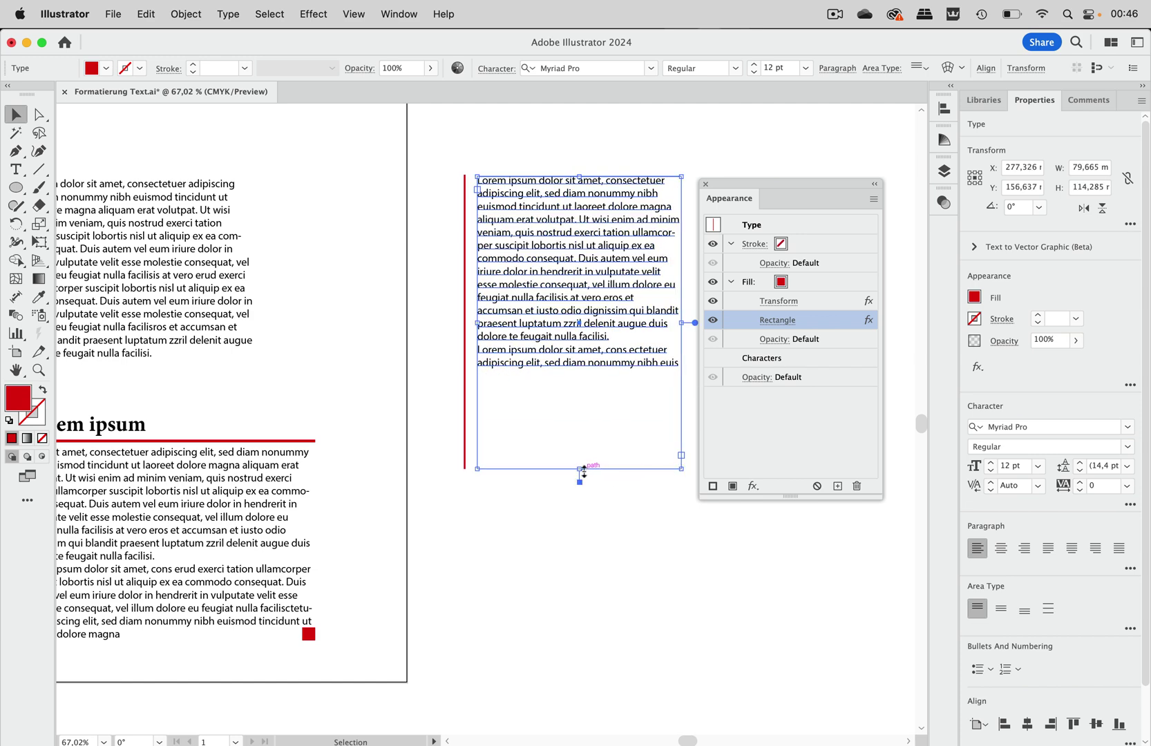
left_click_drag(581, 468, 581, 417)
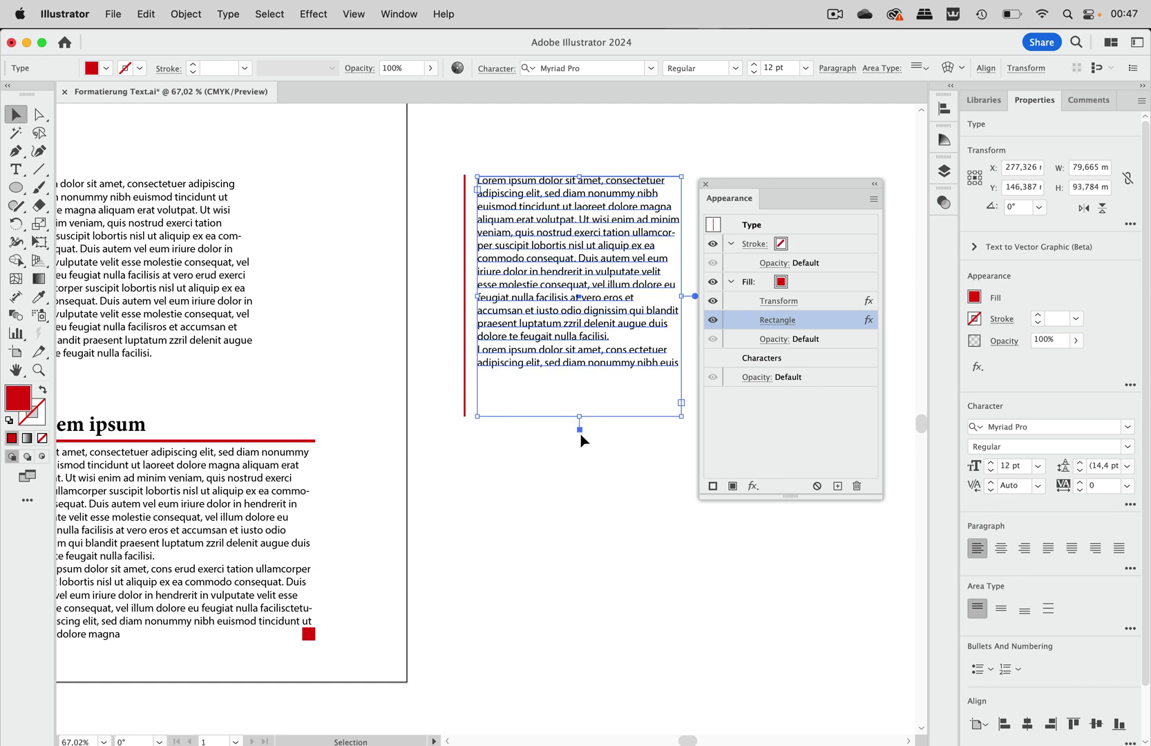
double_click(579, 429)
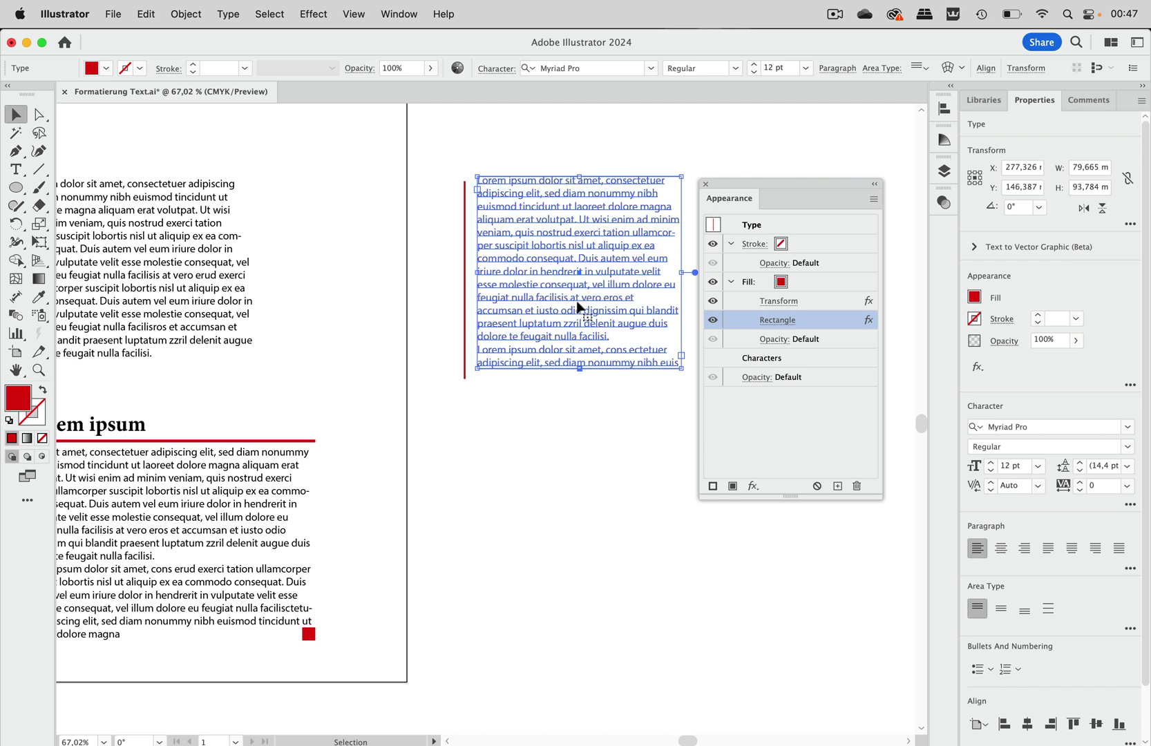
Step: Check the Auto Size setting in the text frame's area type options
left_click(228, 15)
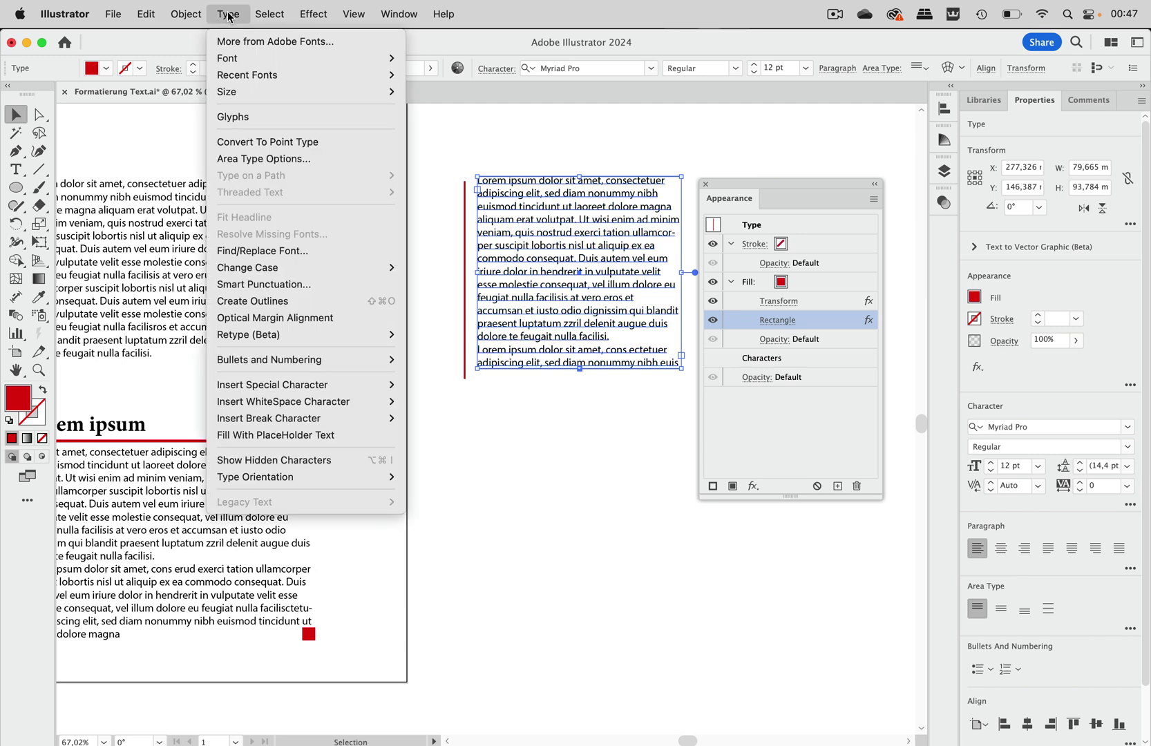
left_click(271, 159)
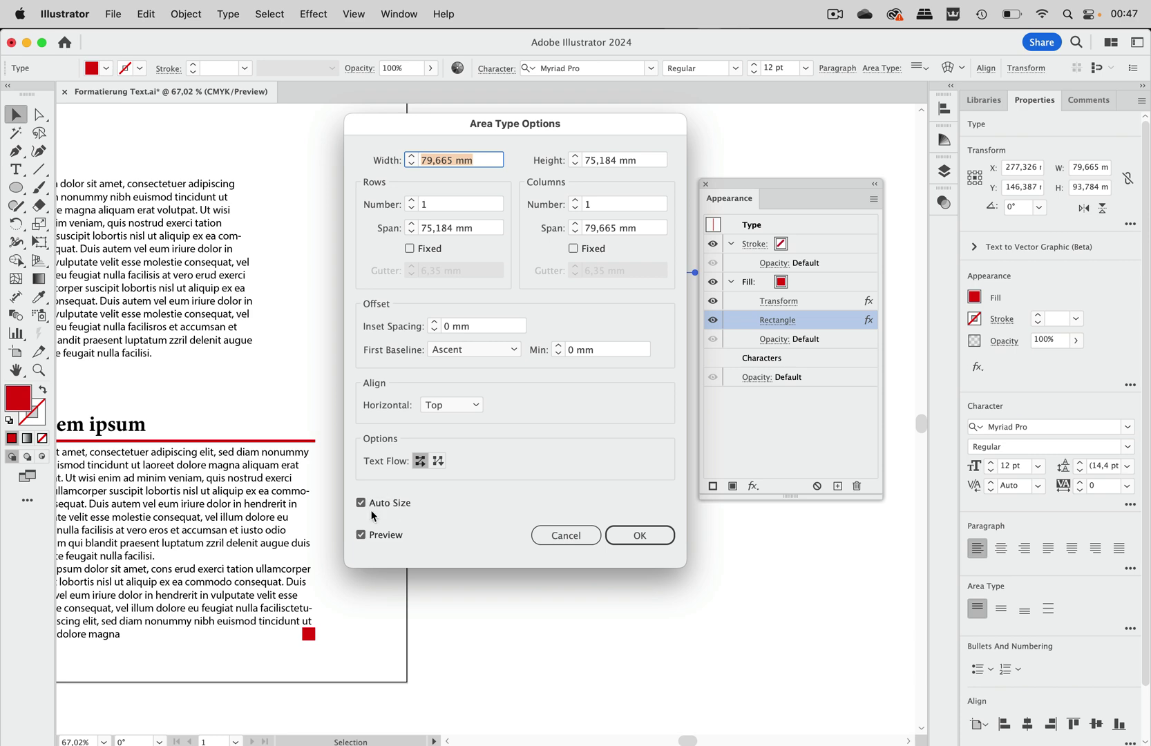
key("Return")
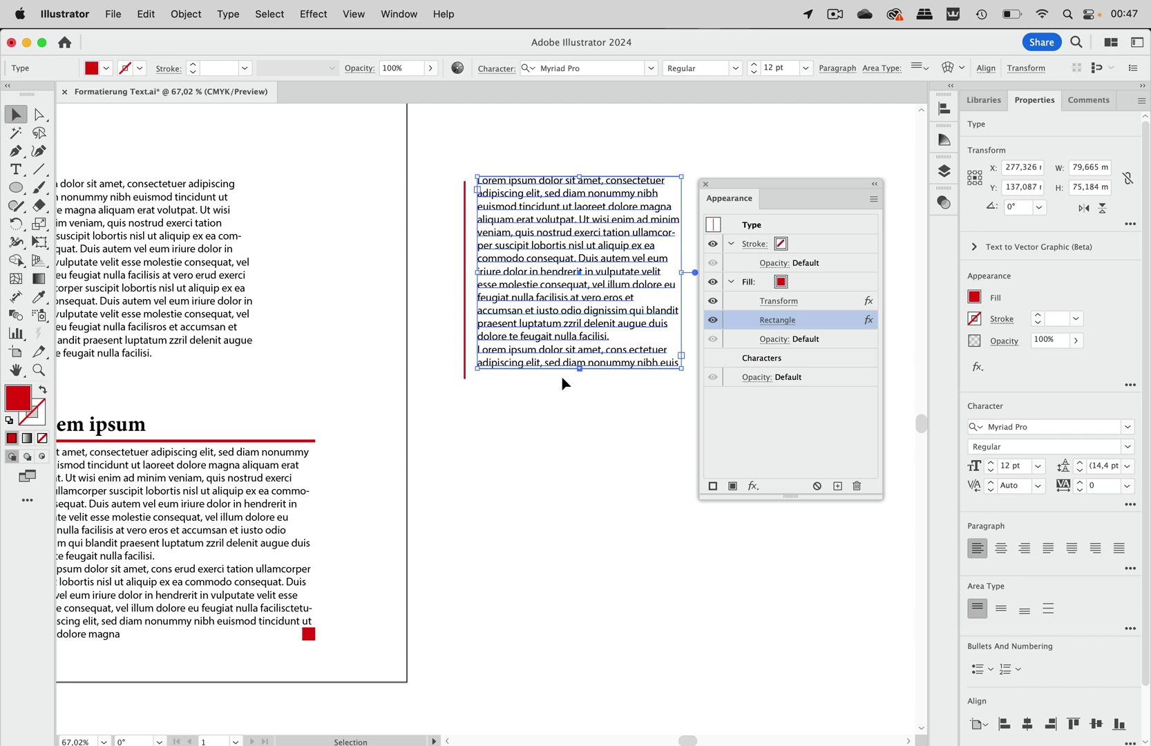
Step: Add a second Rectangle effect to the red fill with relative size, 0 mm extra width and 0 mm extra height
left_click(812, 286)
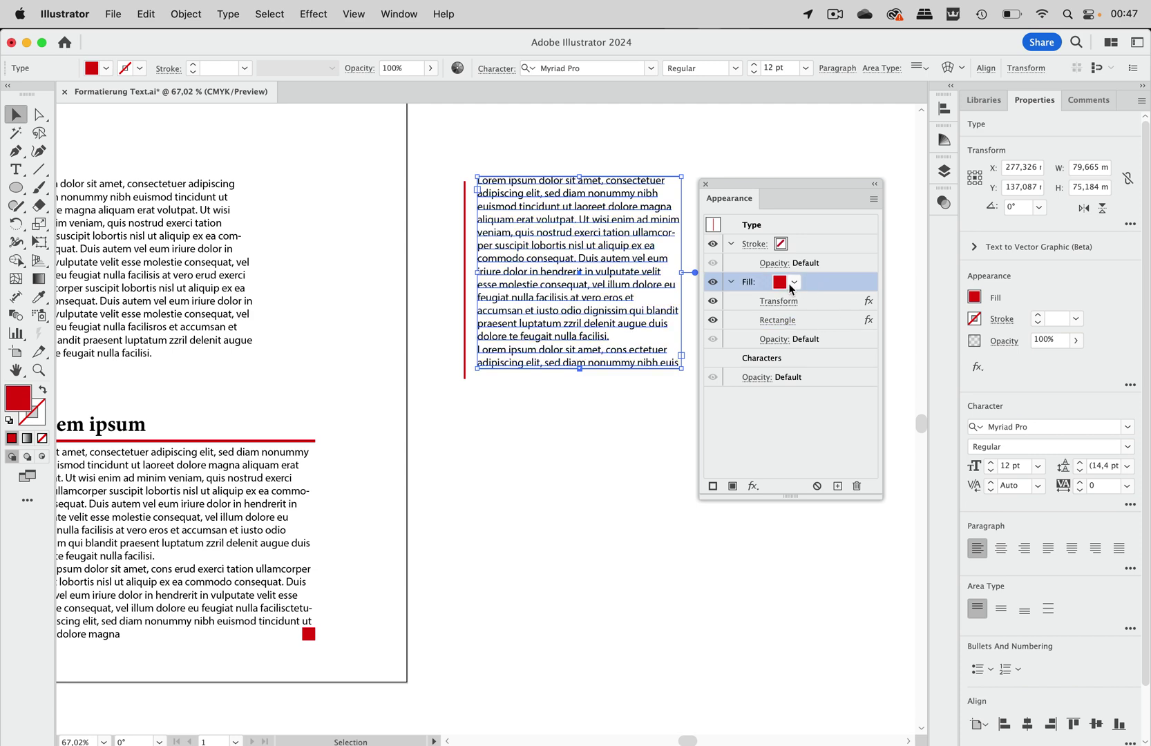
left_click(311, 14)
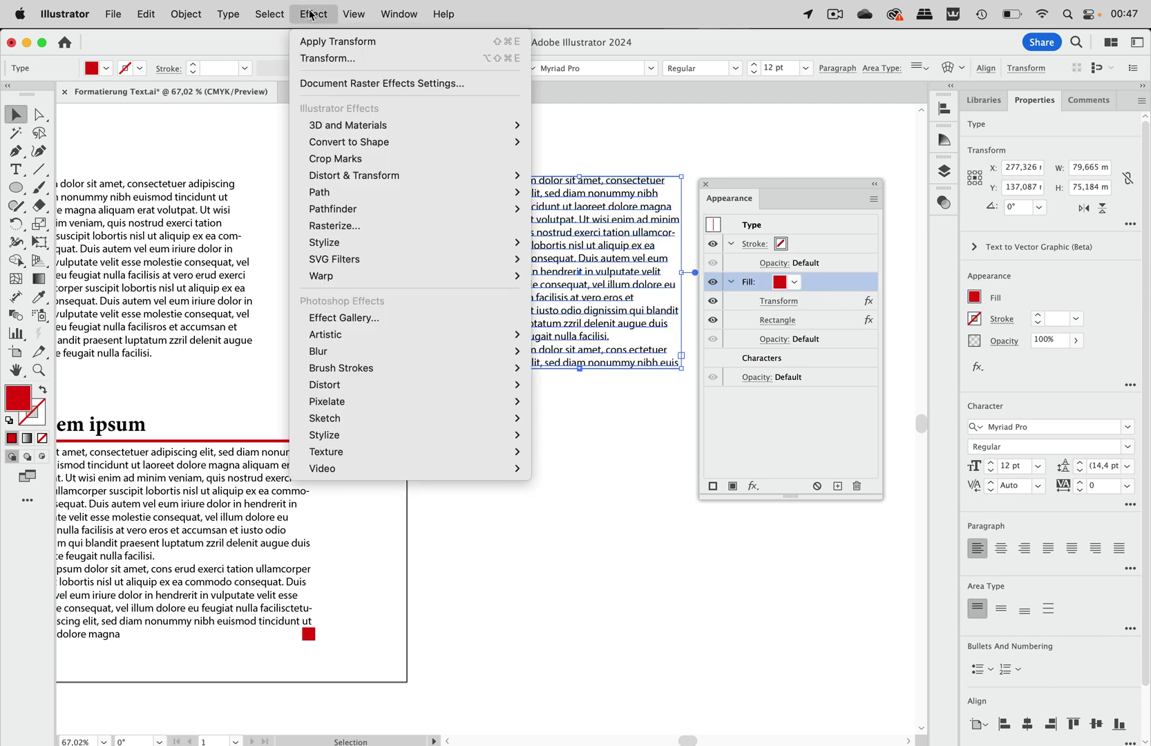
mouse_move(353, 143)
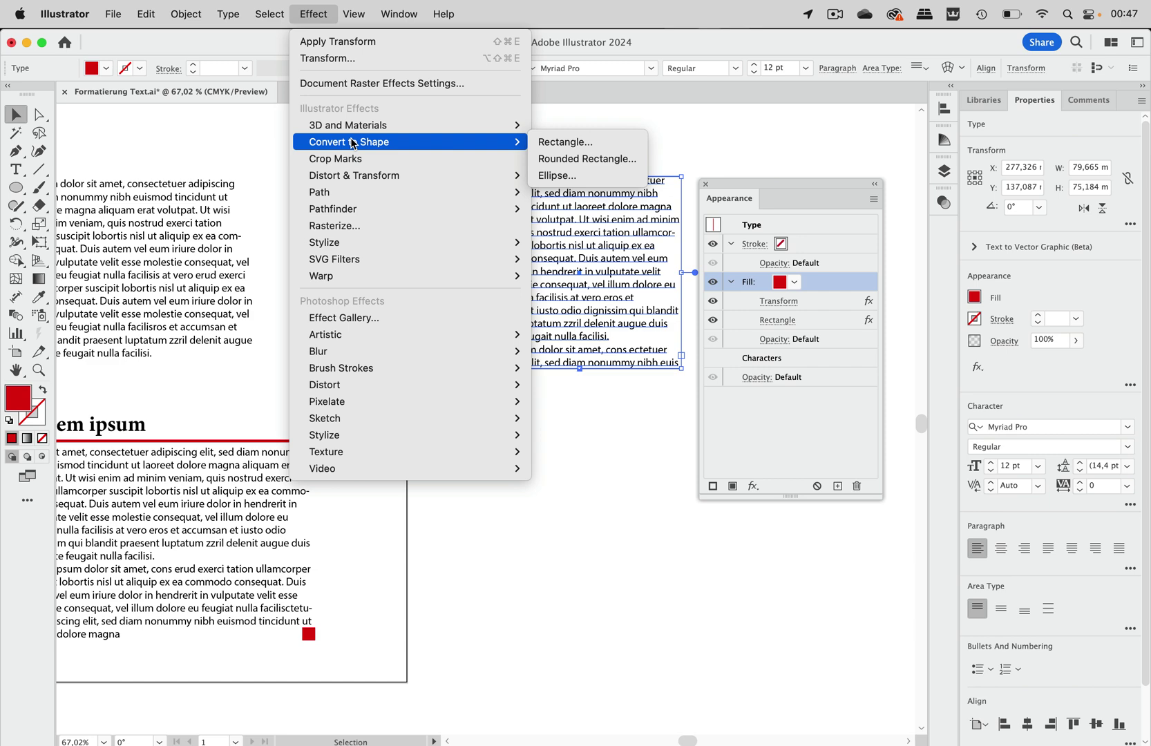
left_click(565, 142)
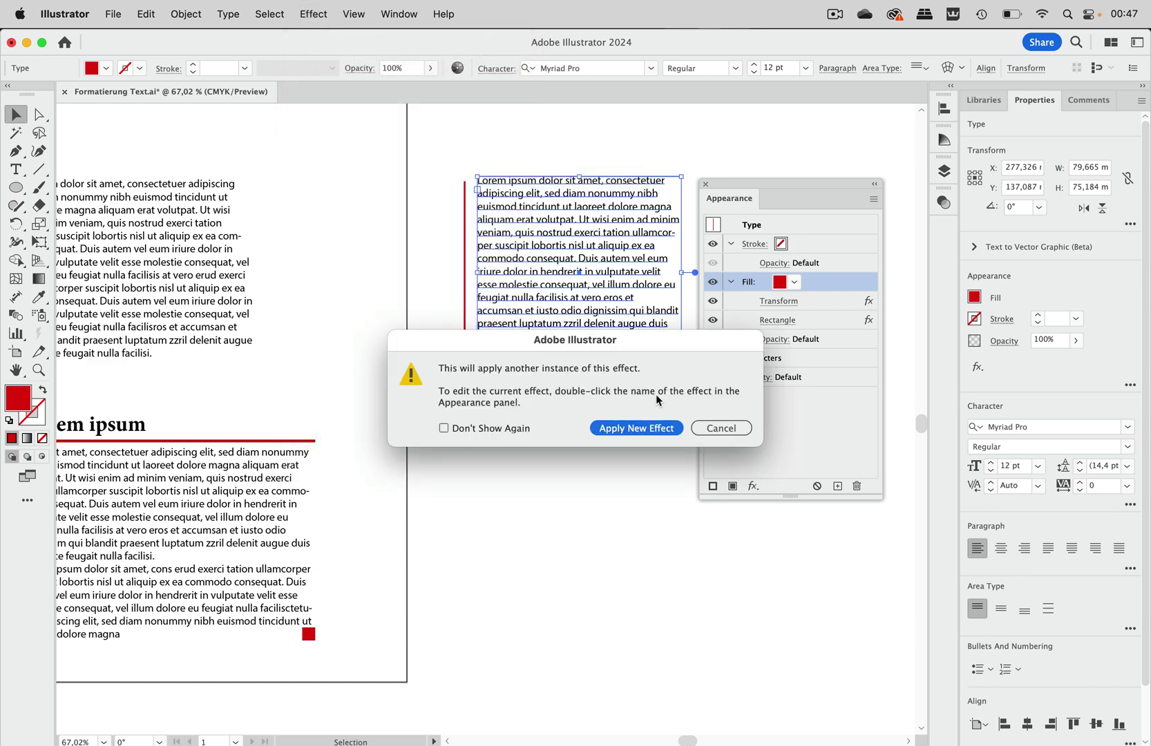
left_click(638, 428)
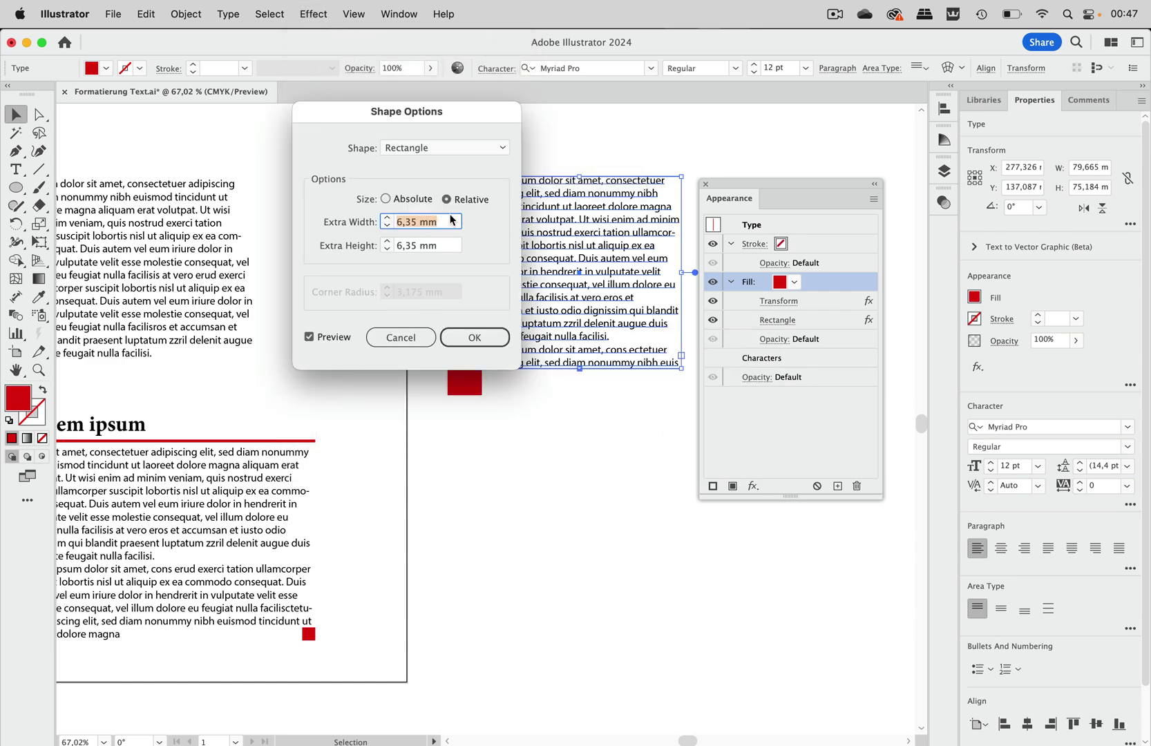
type("0")
key("Tab")
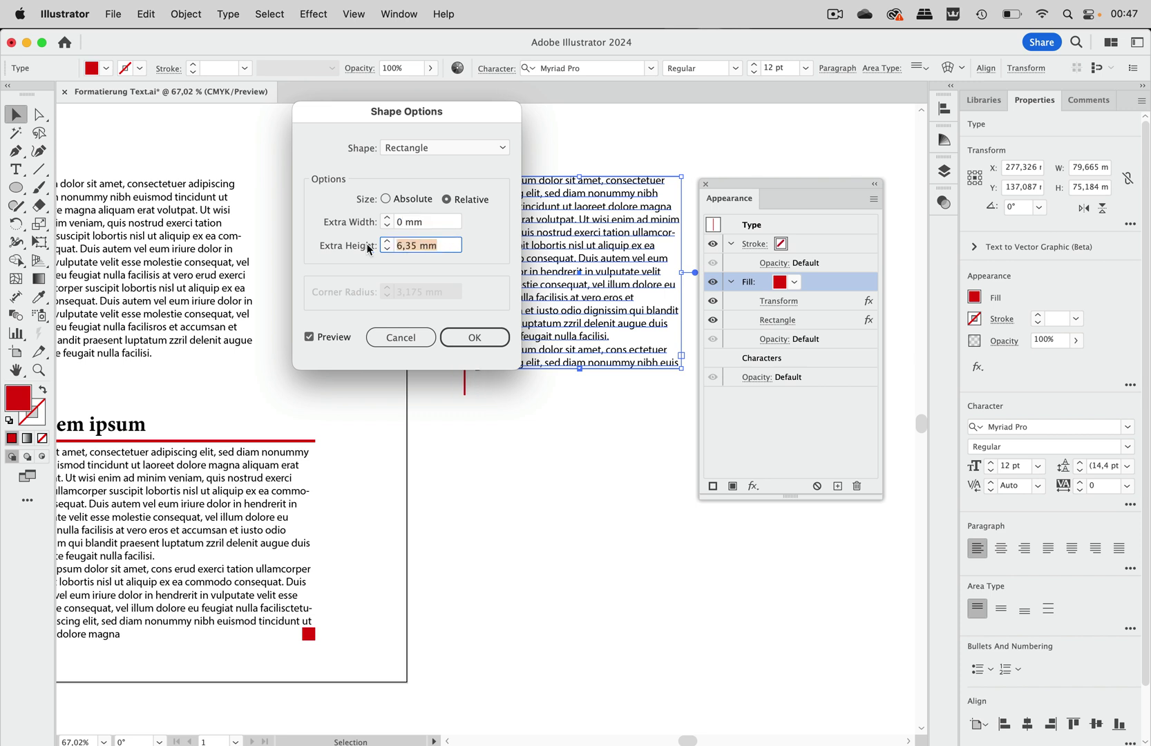
type("0")
left_click(437, 225)
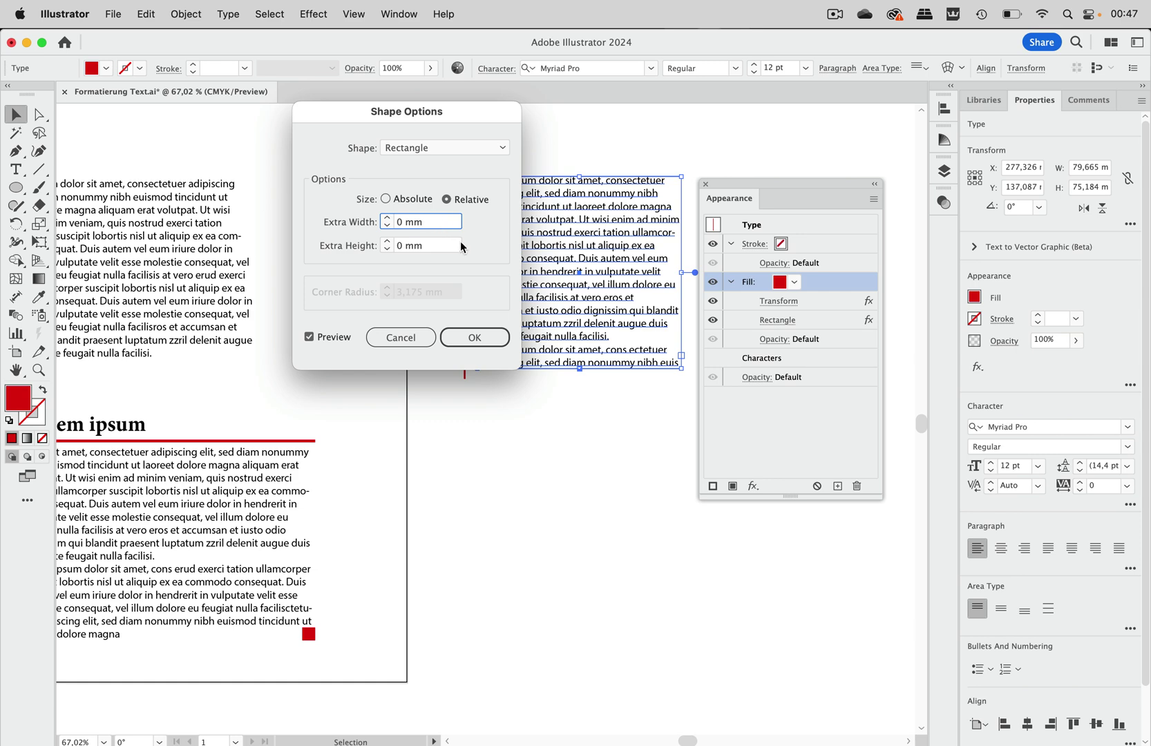
left_click(475, 338)
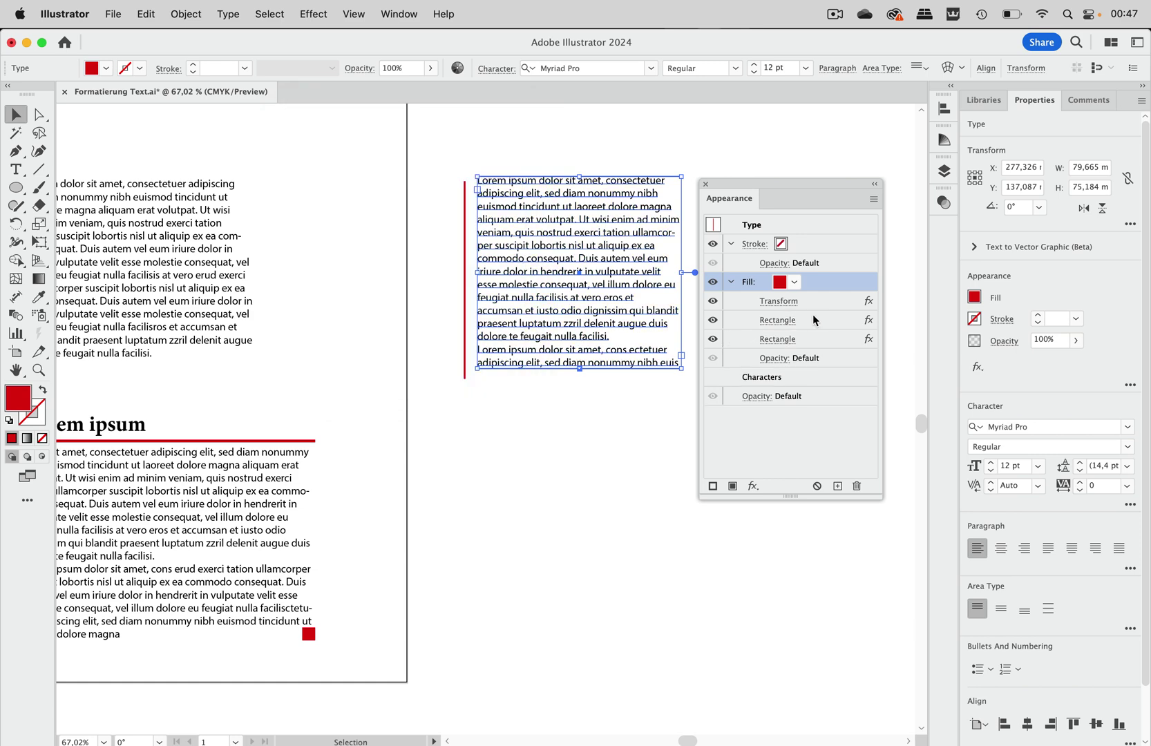
Step: Move the new 0 mm Rectangle effect above the Transform effect in the red fill's effect order
left_click(777, 320)
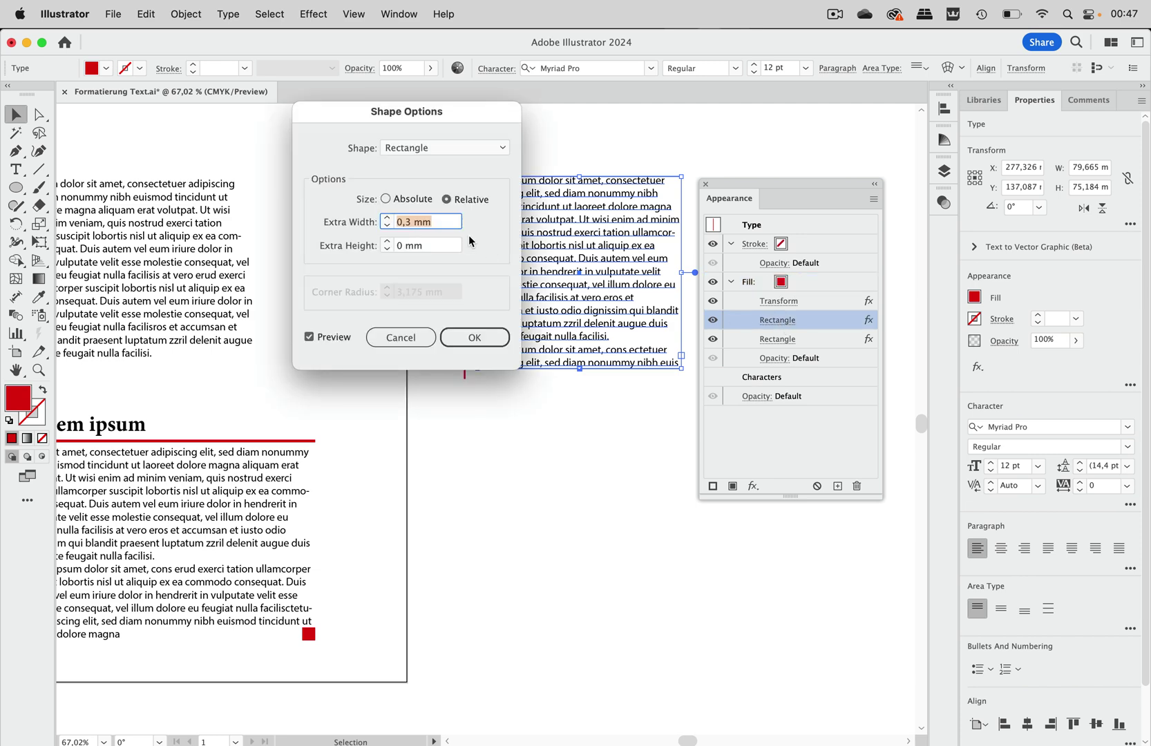
left_click(401, 337)
left_click(817, 339)
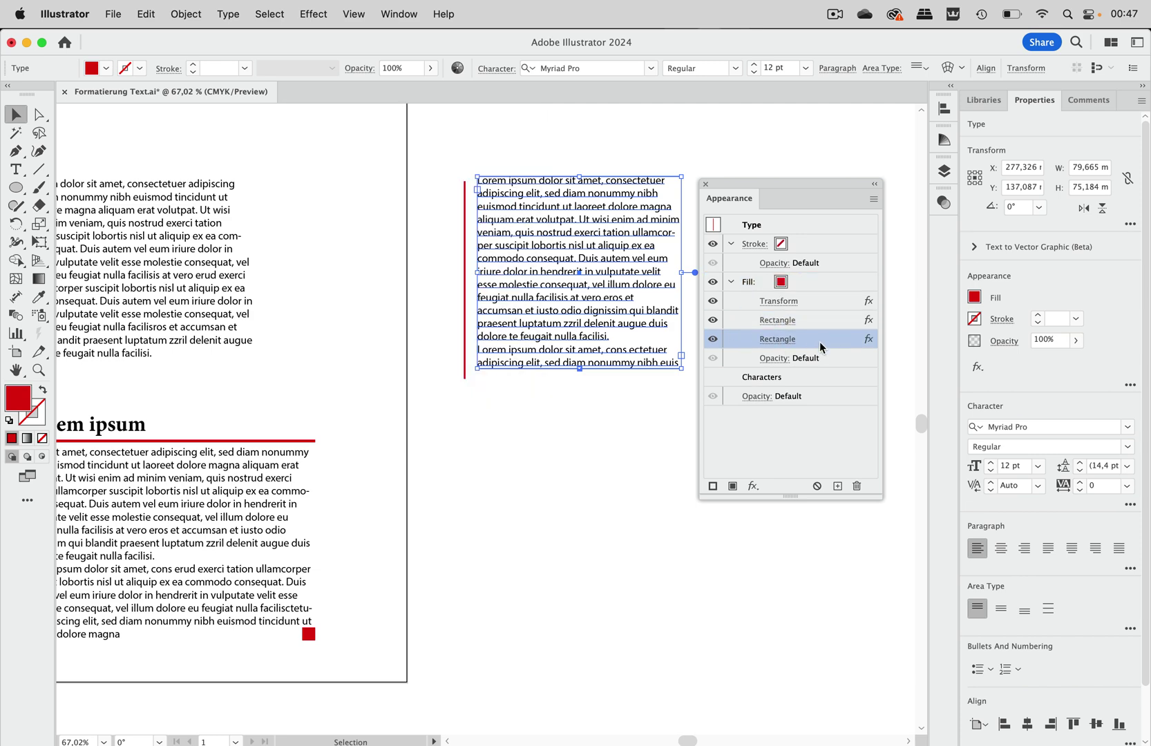
left_click_drag(820, 345, 816, 289)
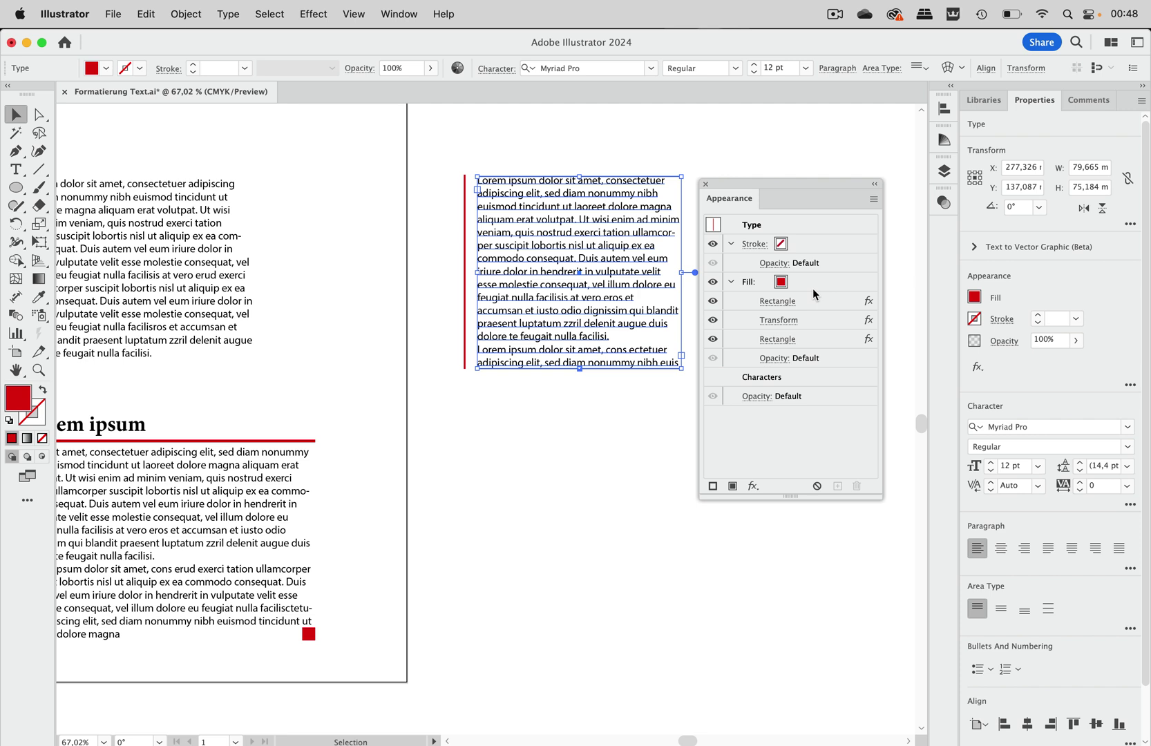
left_click(804, 324)
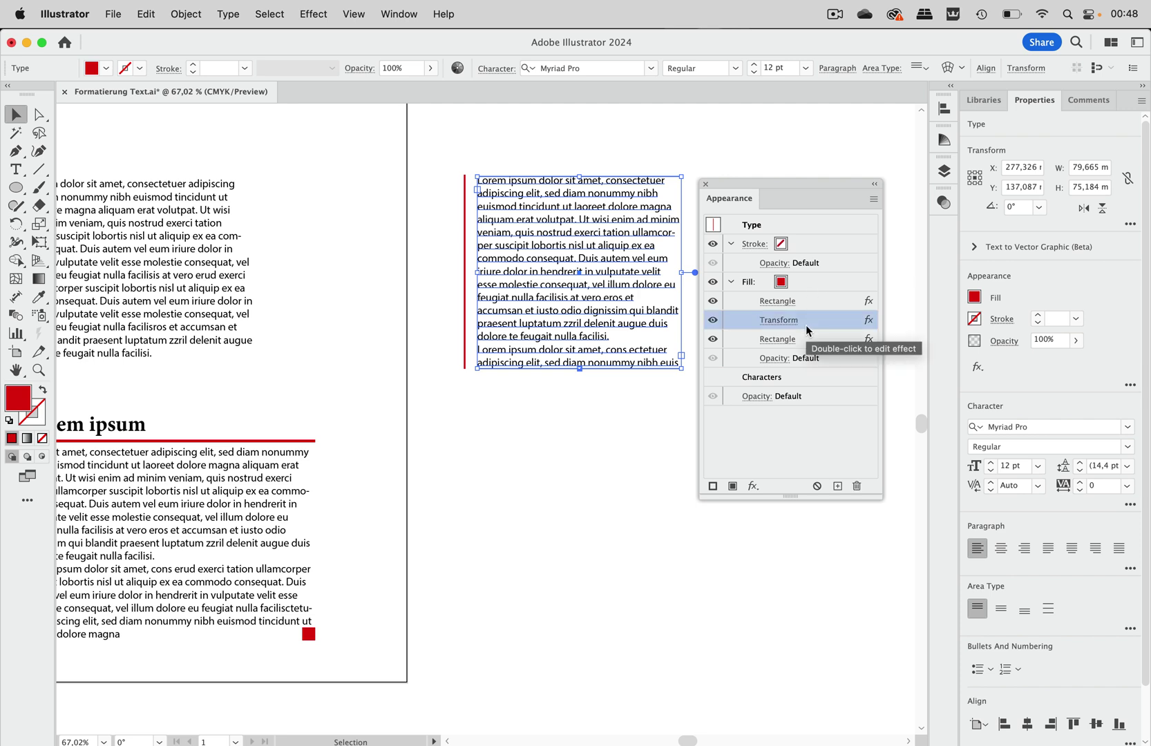
left_click(810, 340)
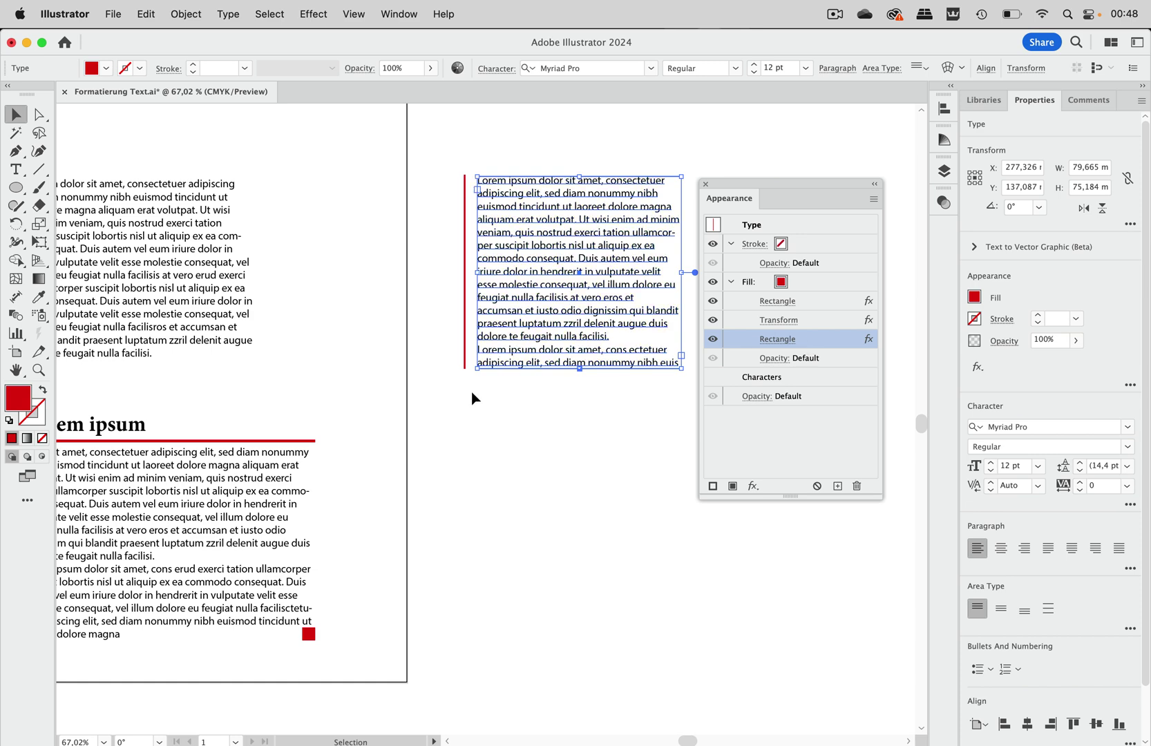
Step: Add another red fill to the text frame and give it a Rectangle effect with 0 mm extra width and height
scroll(548, 357, "right", 3)
scroll(548, 358, "up", 1)
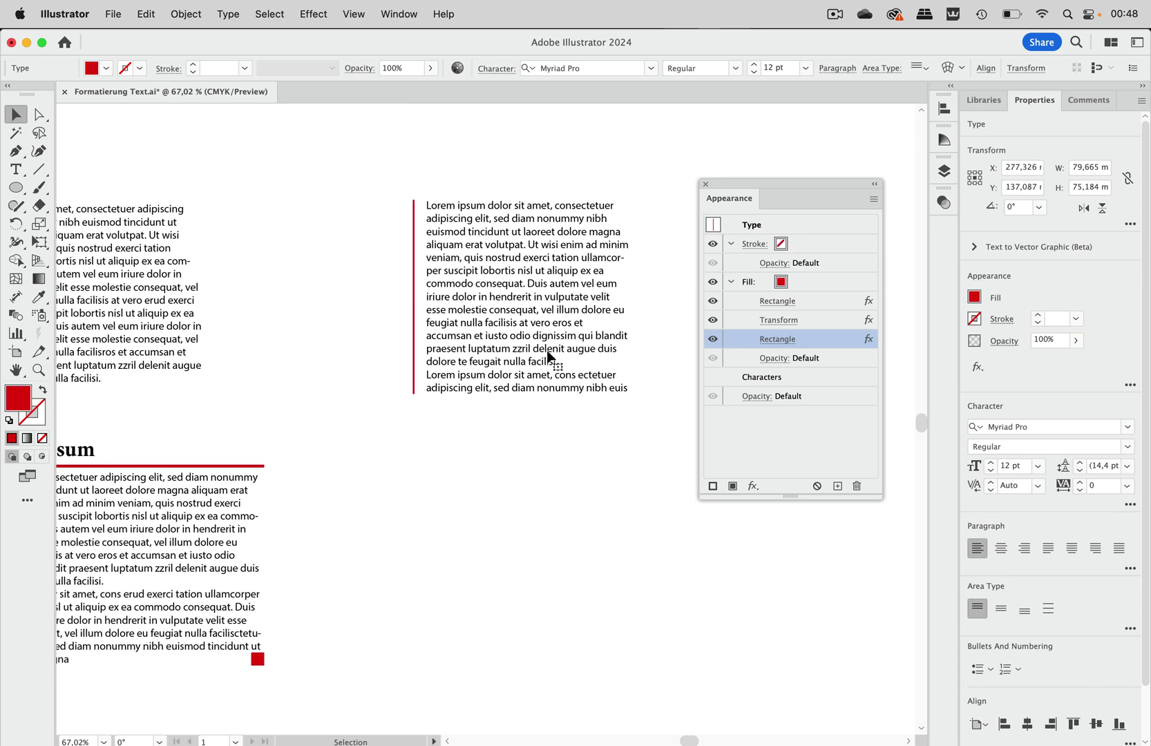
left_click(535, 391)
scroll(533, 387, "left", 10)
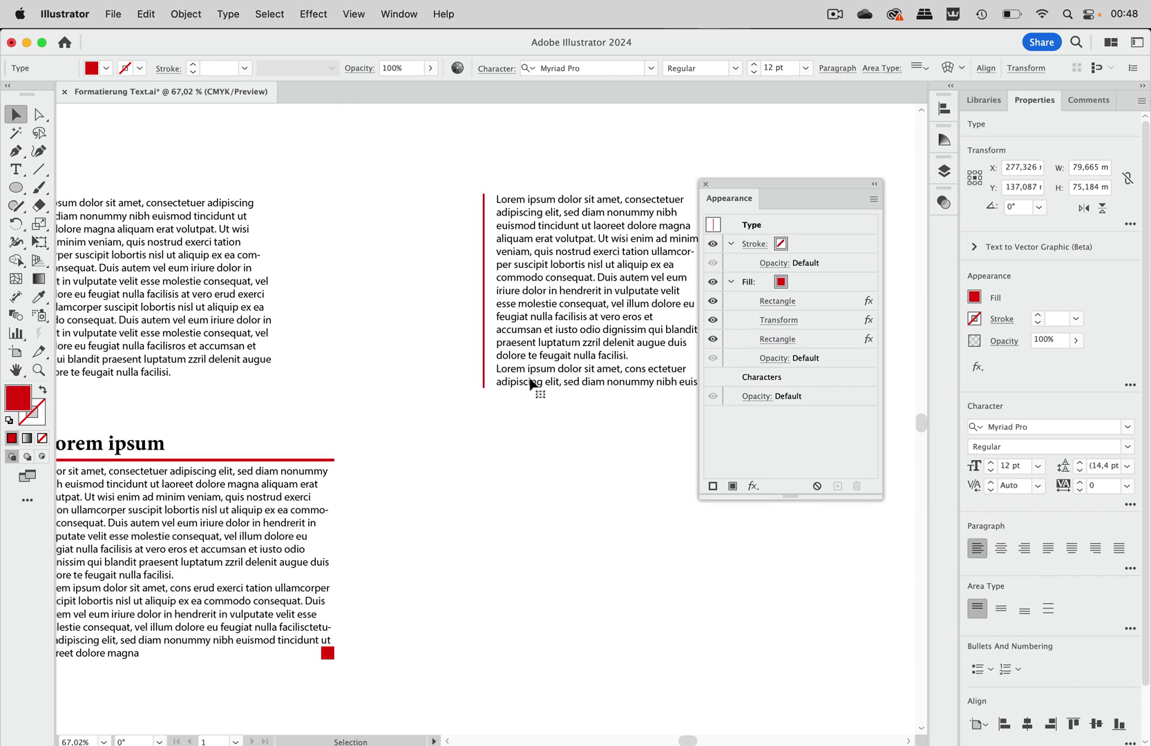
scroll(534, 387, "down", 1)
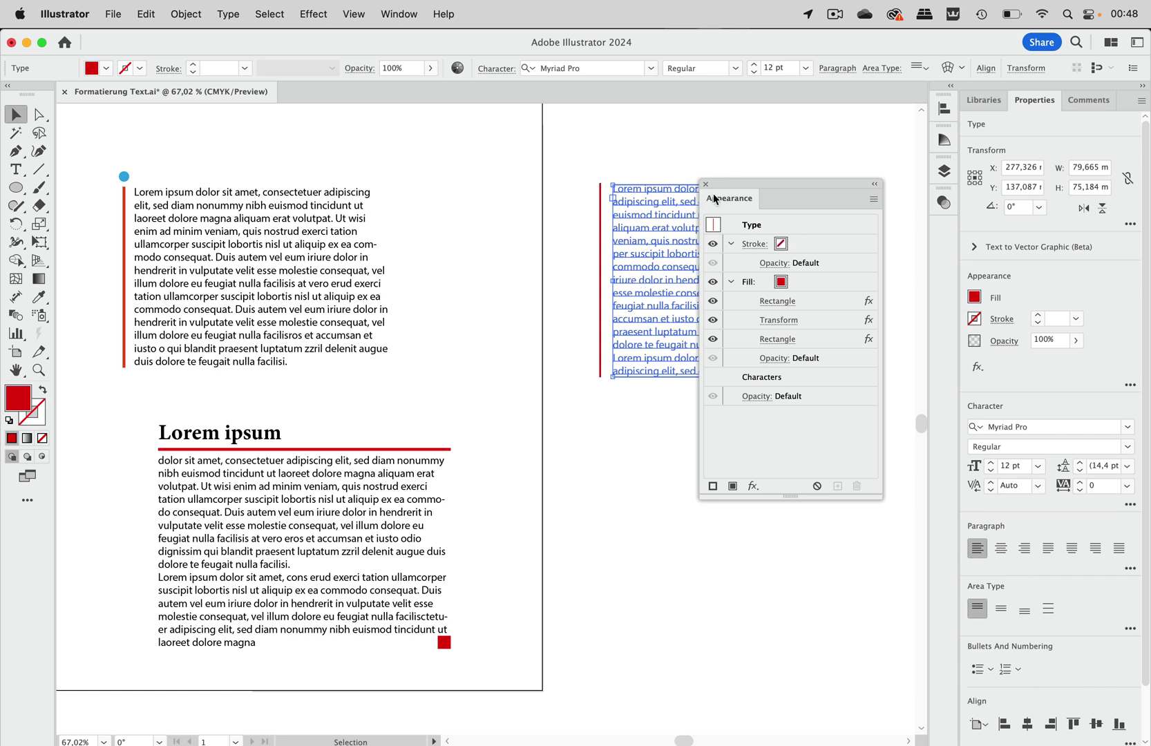
left_click_drag(745, 187, 795, 140)
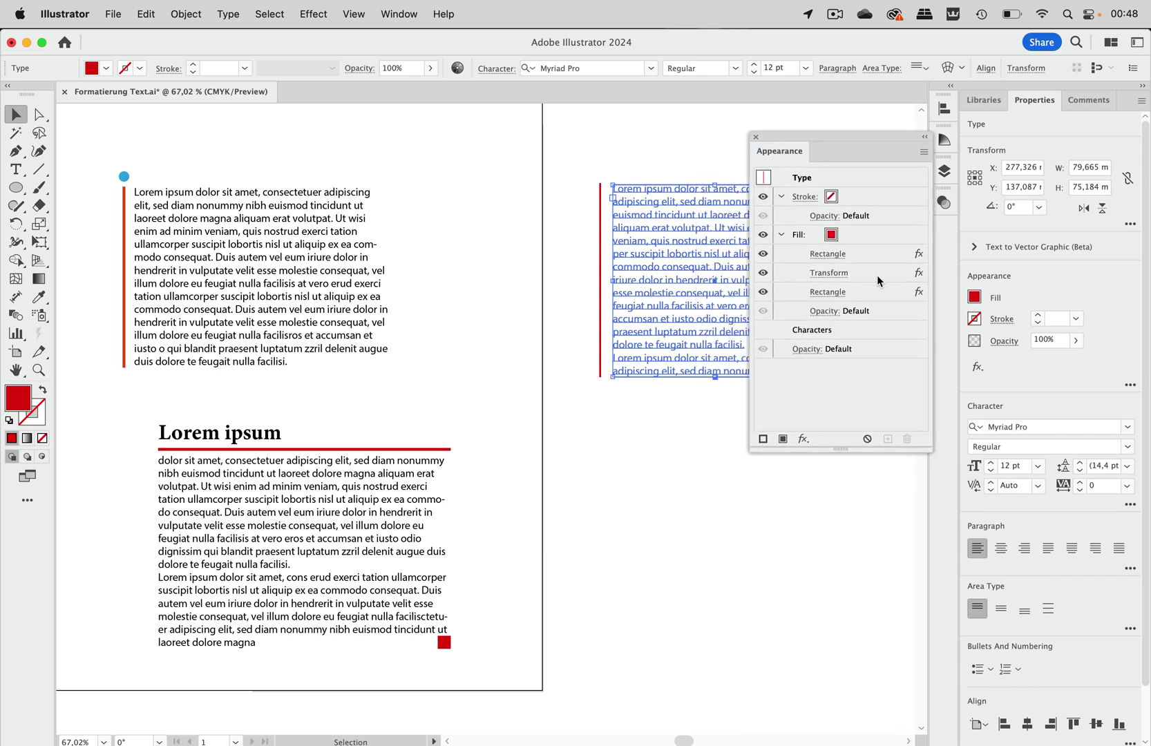
left_click(782, 439)
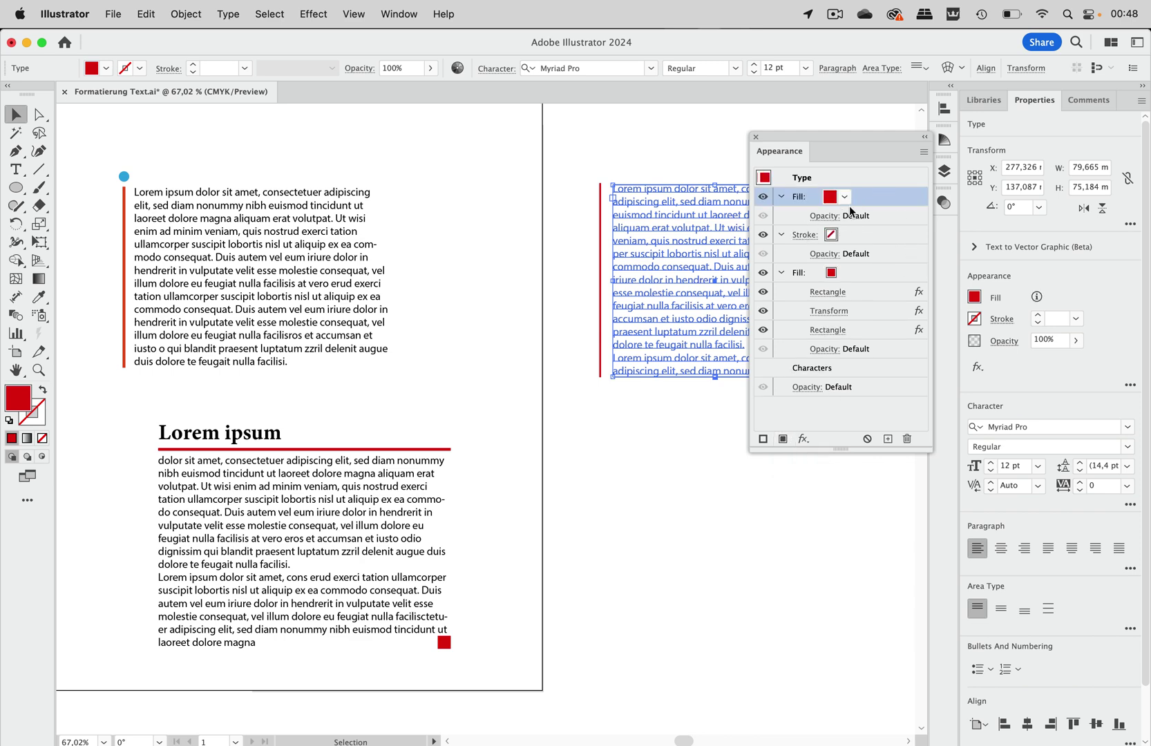
left_click(314, 14)
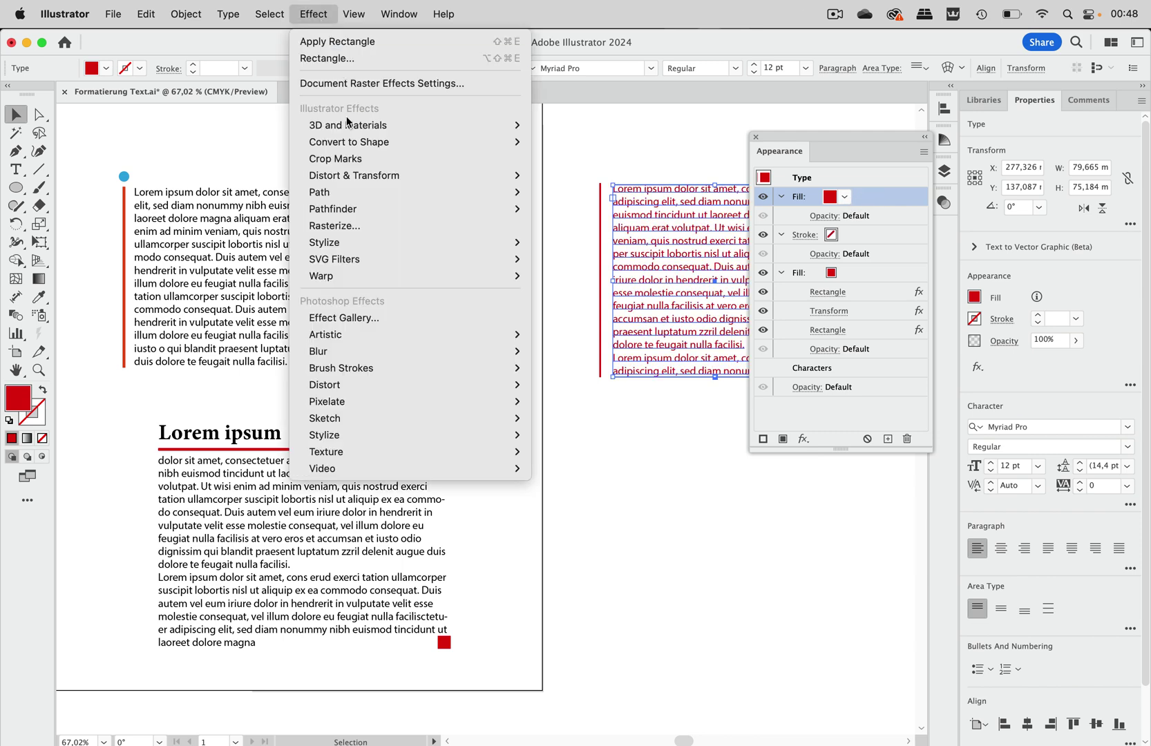
left_click(353, 58)
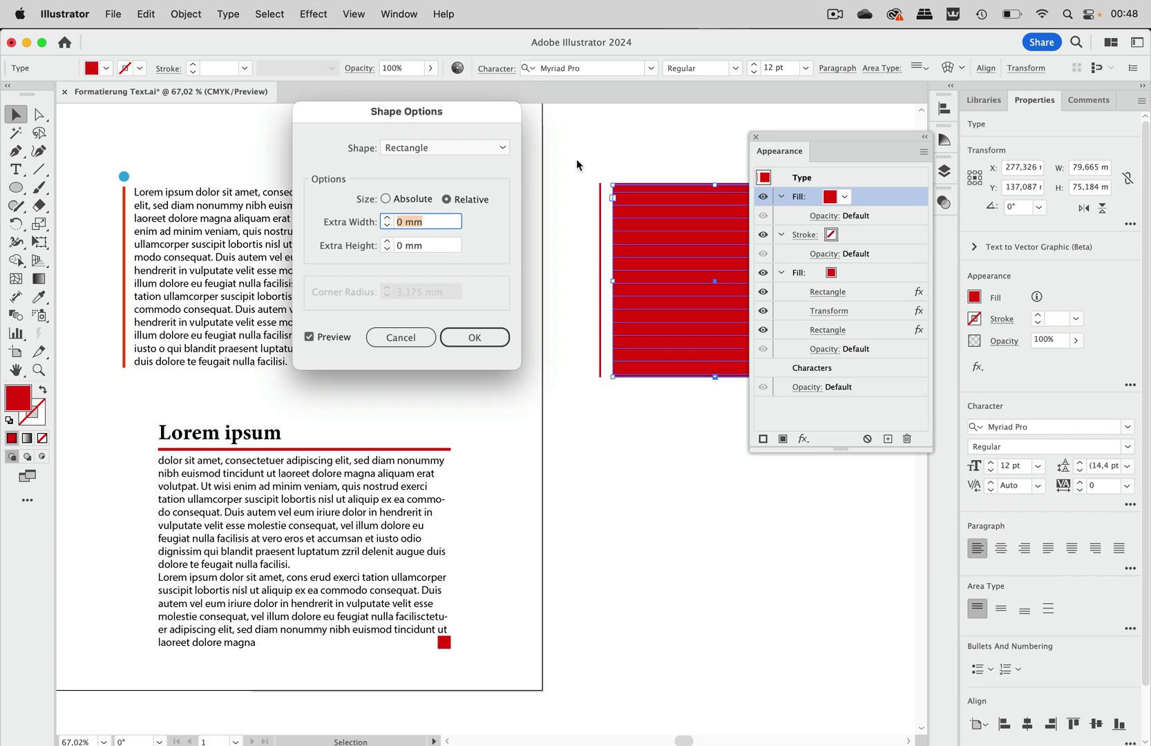
left_click(470, 337)
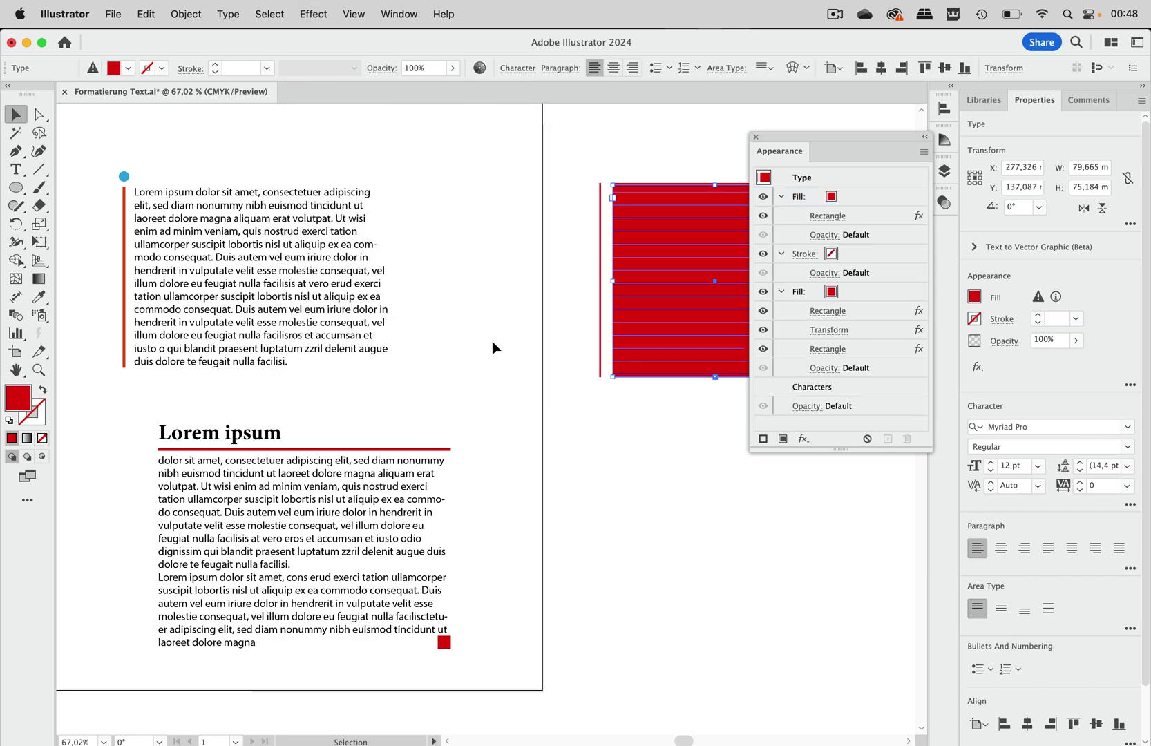
Step: Apply a Transform effect with 0% horizontal and vertical scale, both moves about -3.88 mm, and the upper-left reference point
left_click(313, 14)
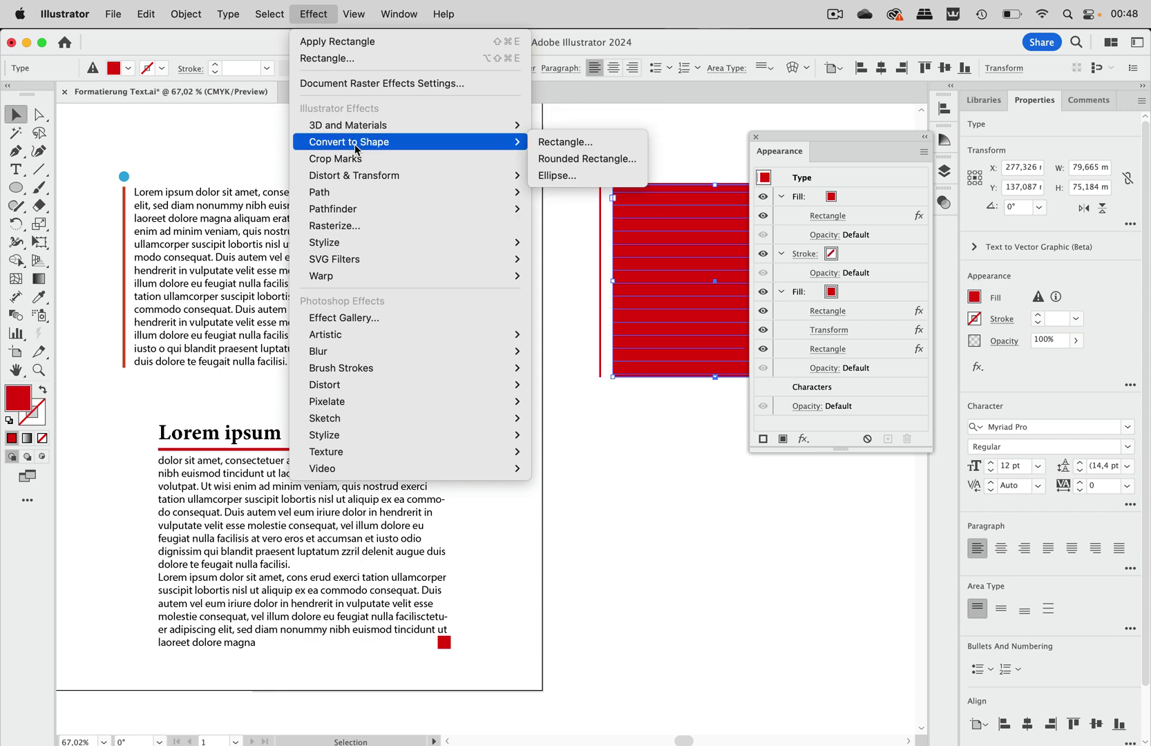
mouse_move(363, 175)
left_click(586, 225)
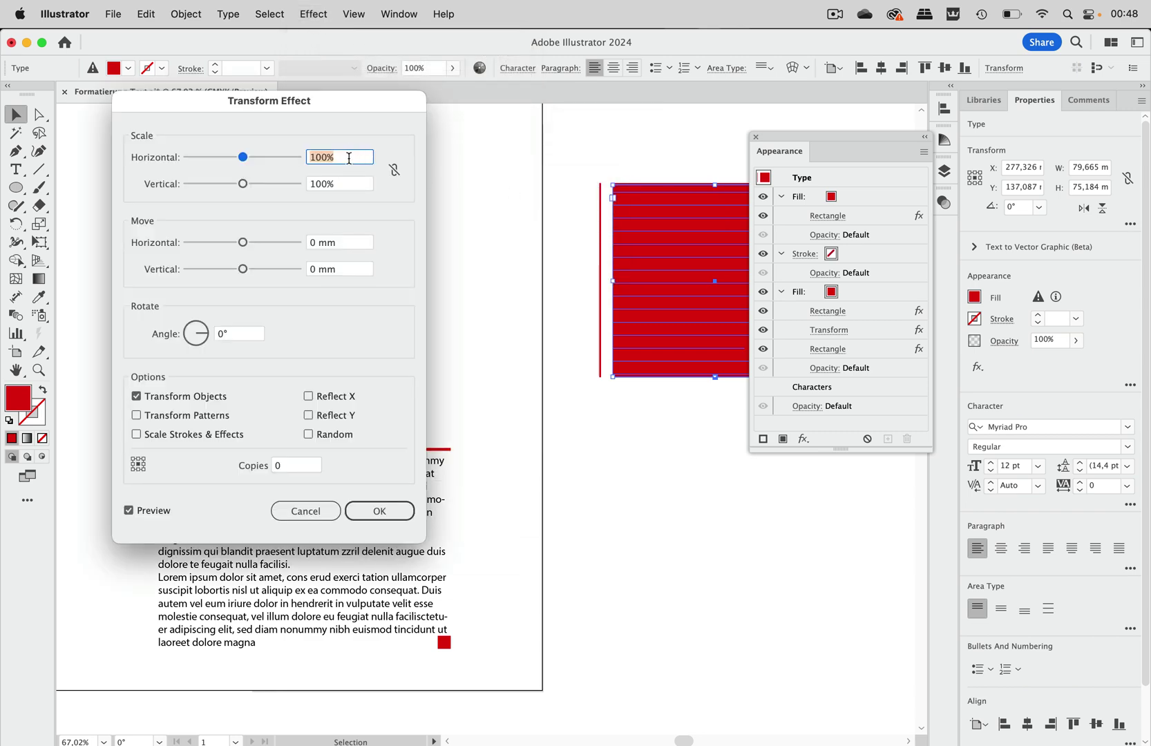
type("0")
key("Tab")
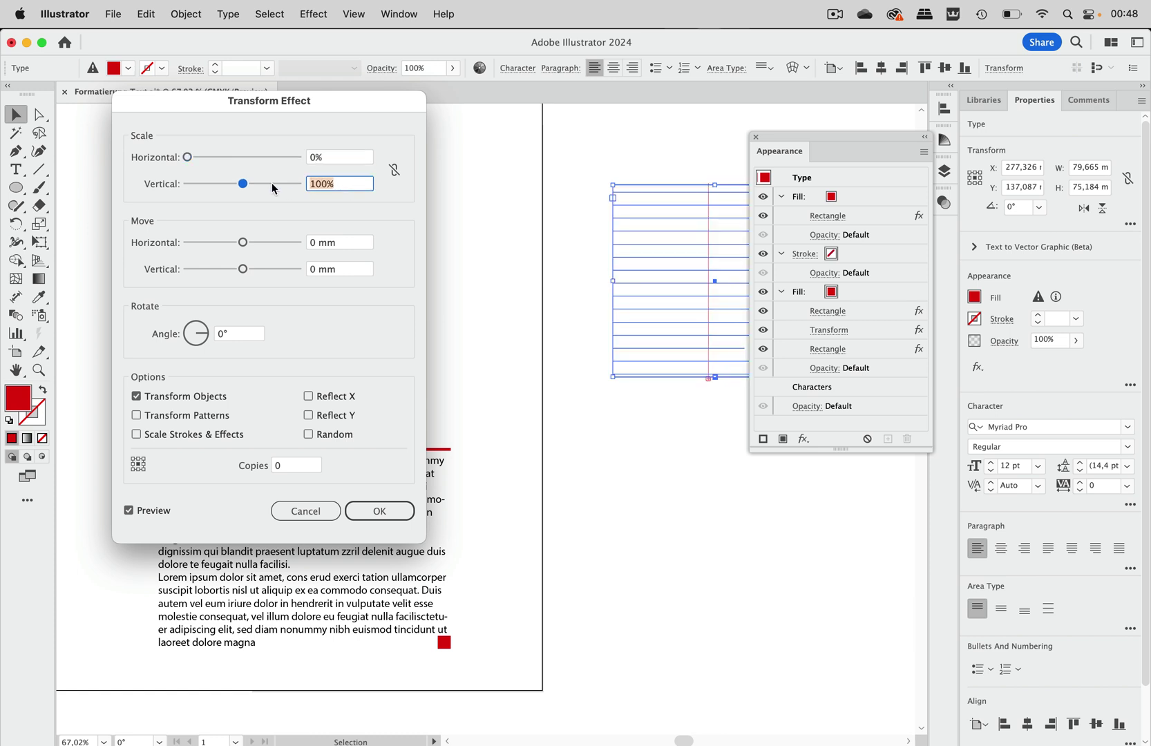
type("0")
left_click_drag(246, 245, 238, 274)
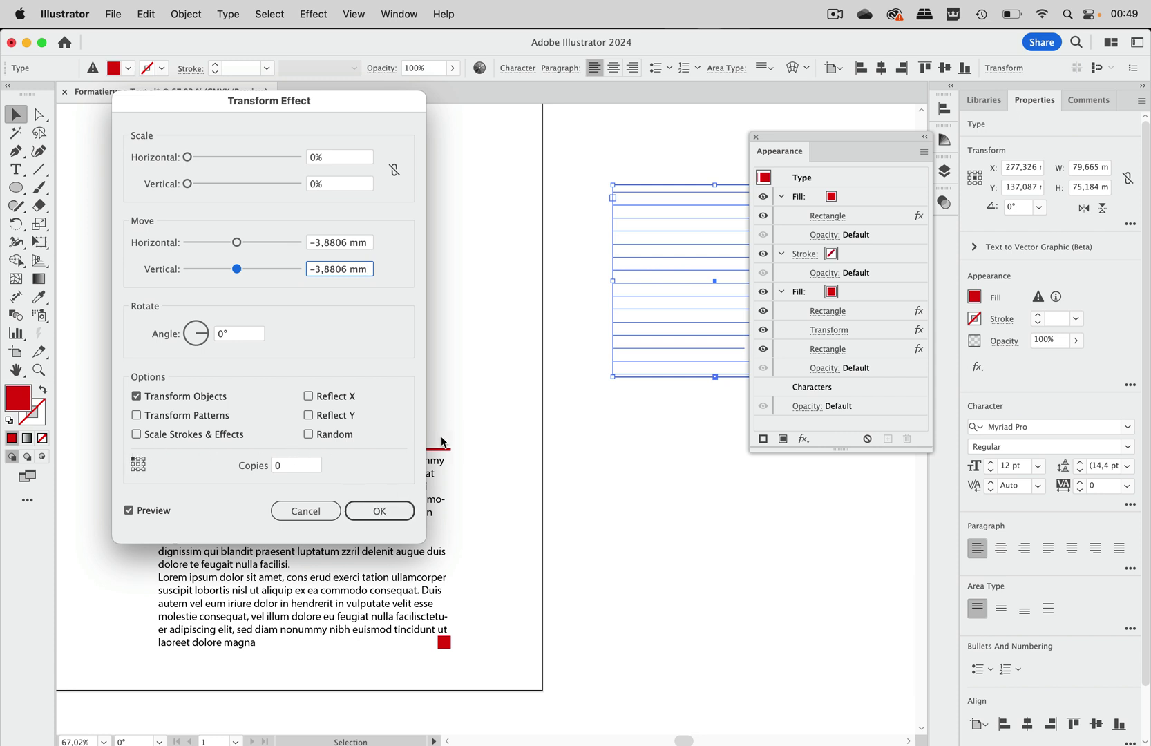
left_click(379, 511)
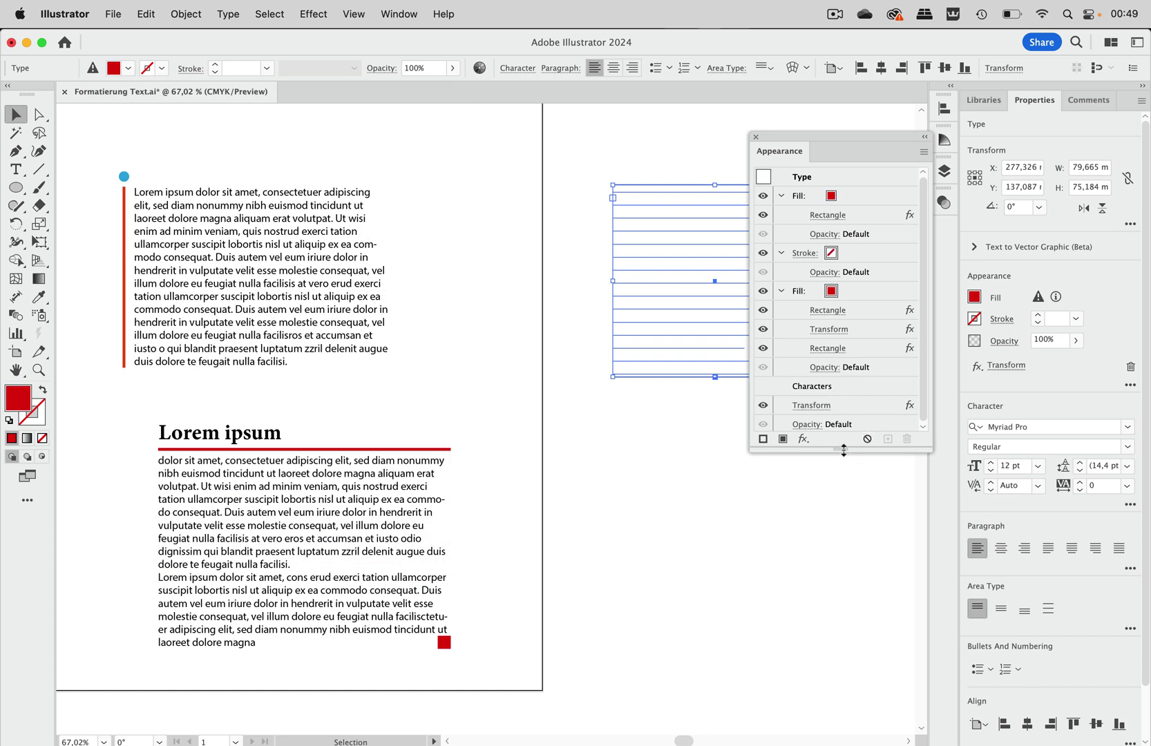
Step: Move the Transform effect from the whole type object into the upper fill, directly below its Rectangle effect
left_click_drag(841, 450, 843, 516)
left_click(854, 410)
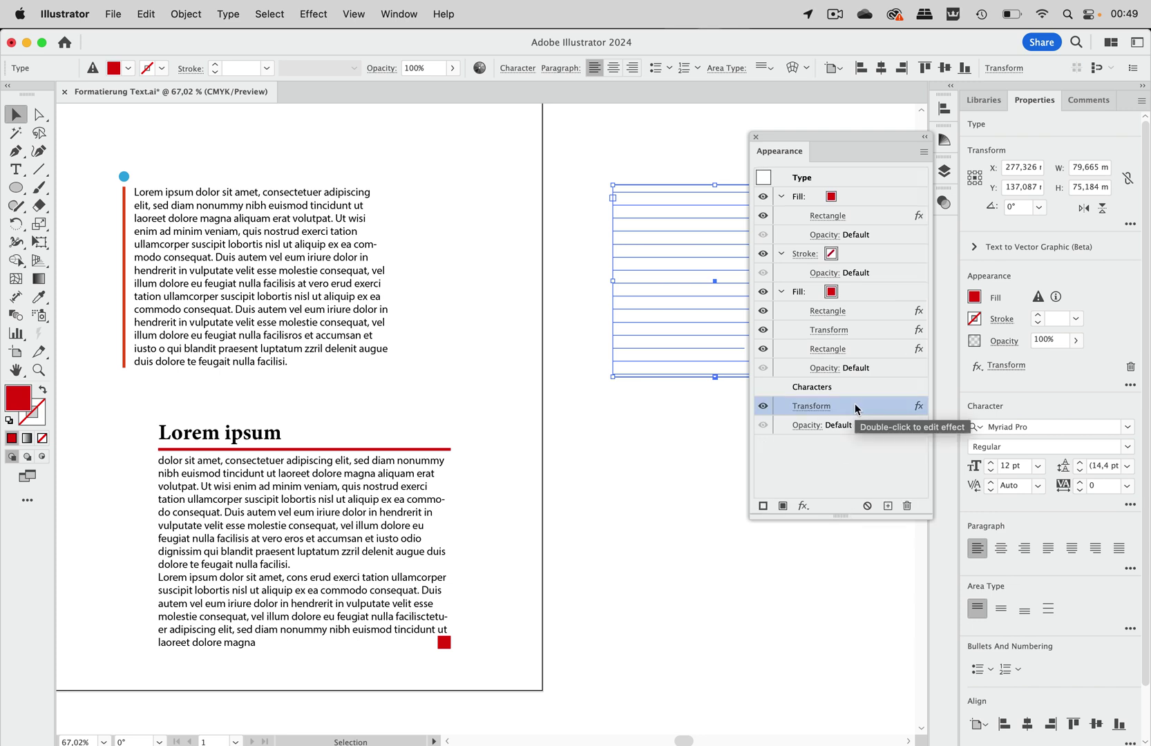
left_click_drag(856, 409, 856, 225)
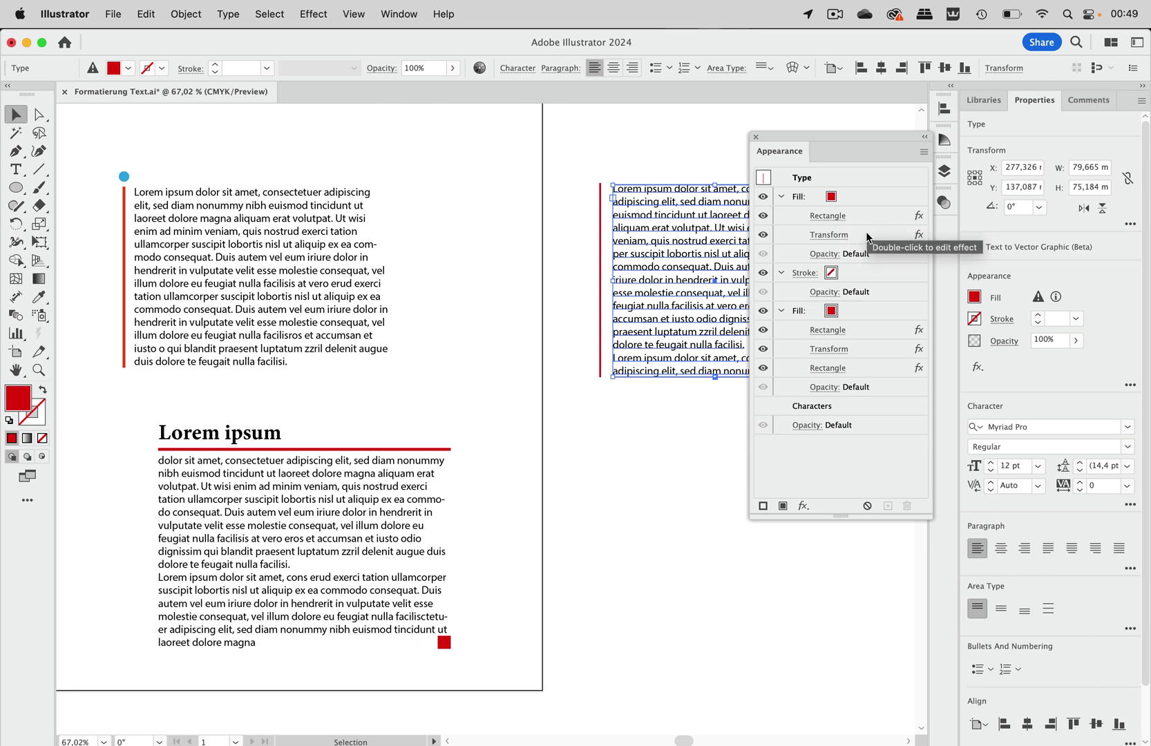
Step: Add an Ellipse effect with 3 mm extra width and height to the upper fill, between its Rectangle and Transform effects
left_click(859, 199)
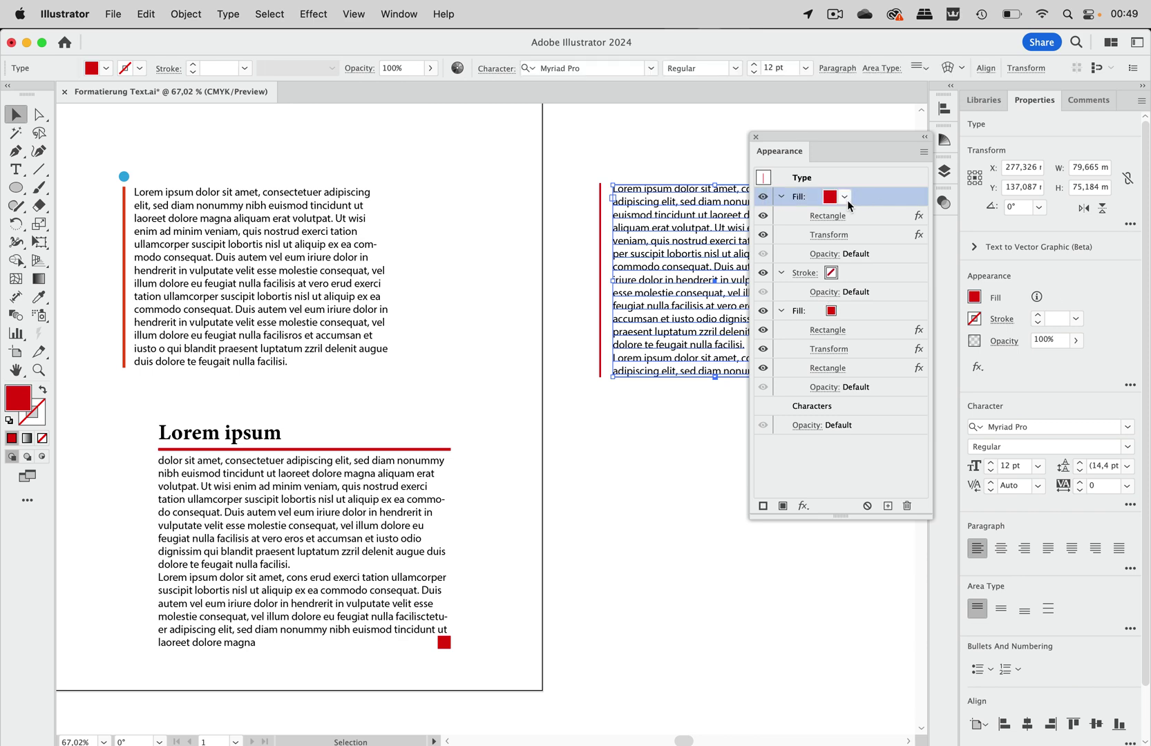
left_click(318, 15)
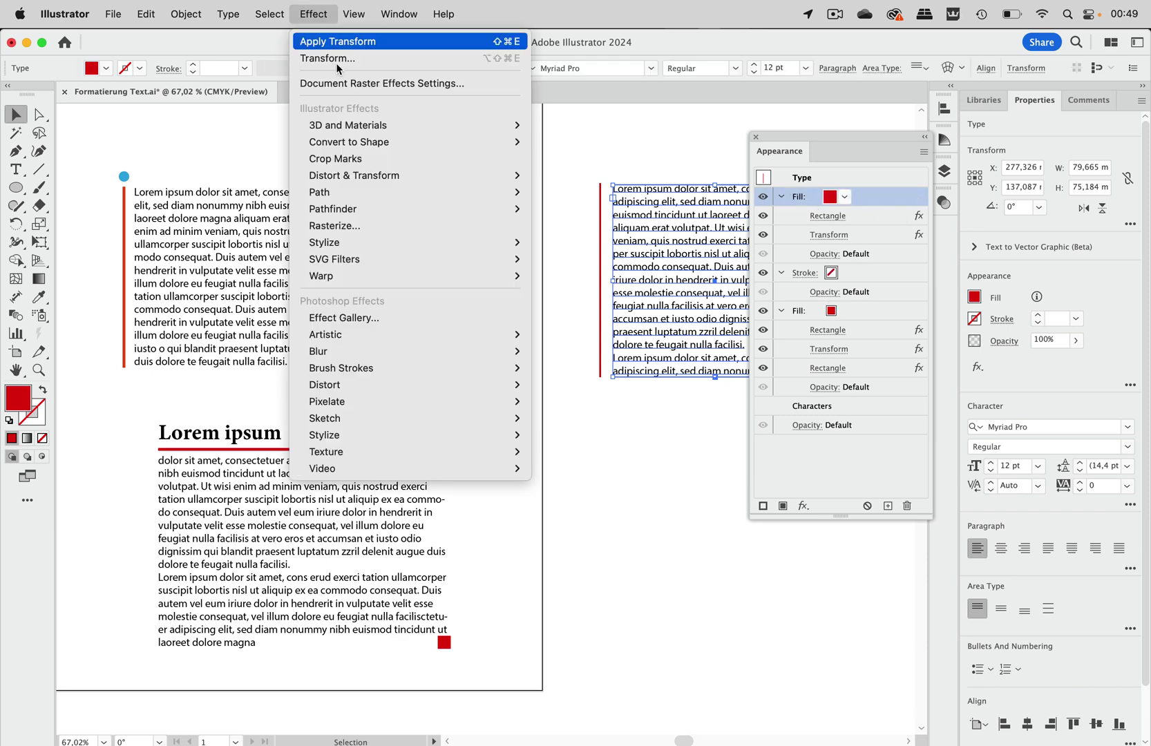
mouse_move(352, 142)
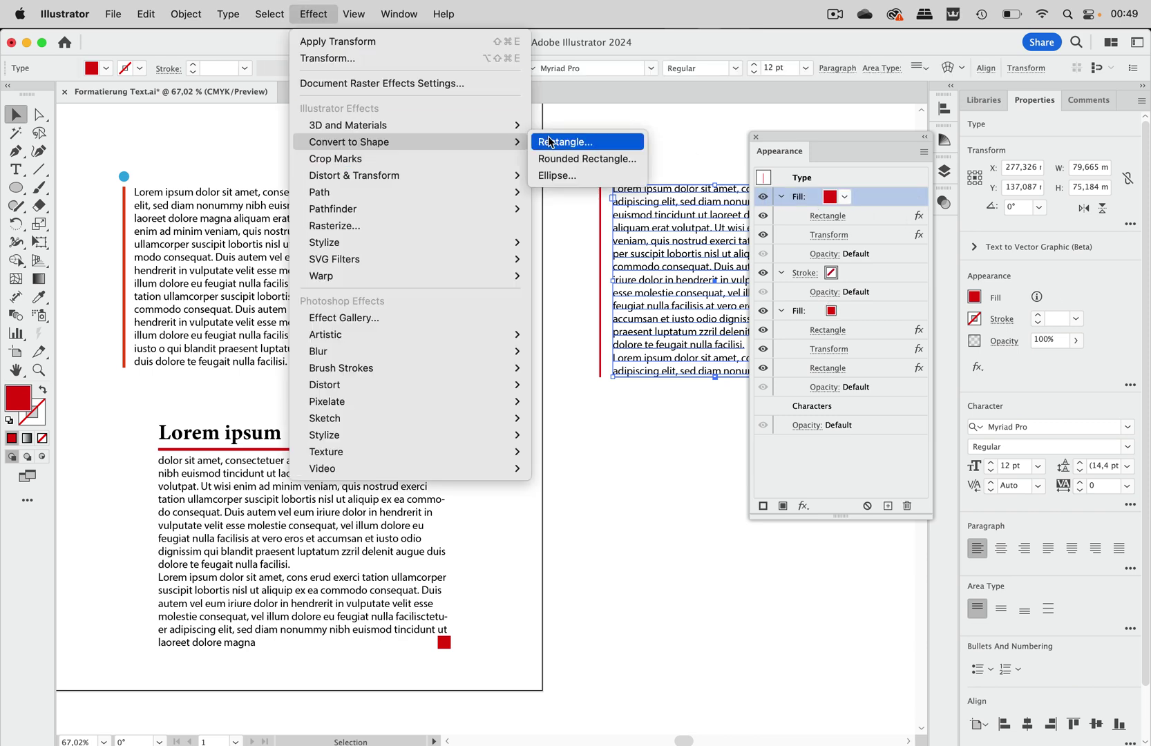
left_click(561, 176)
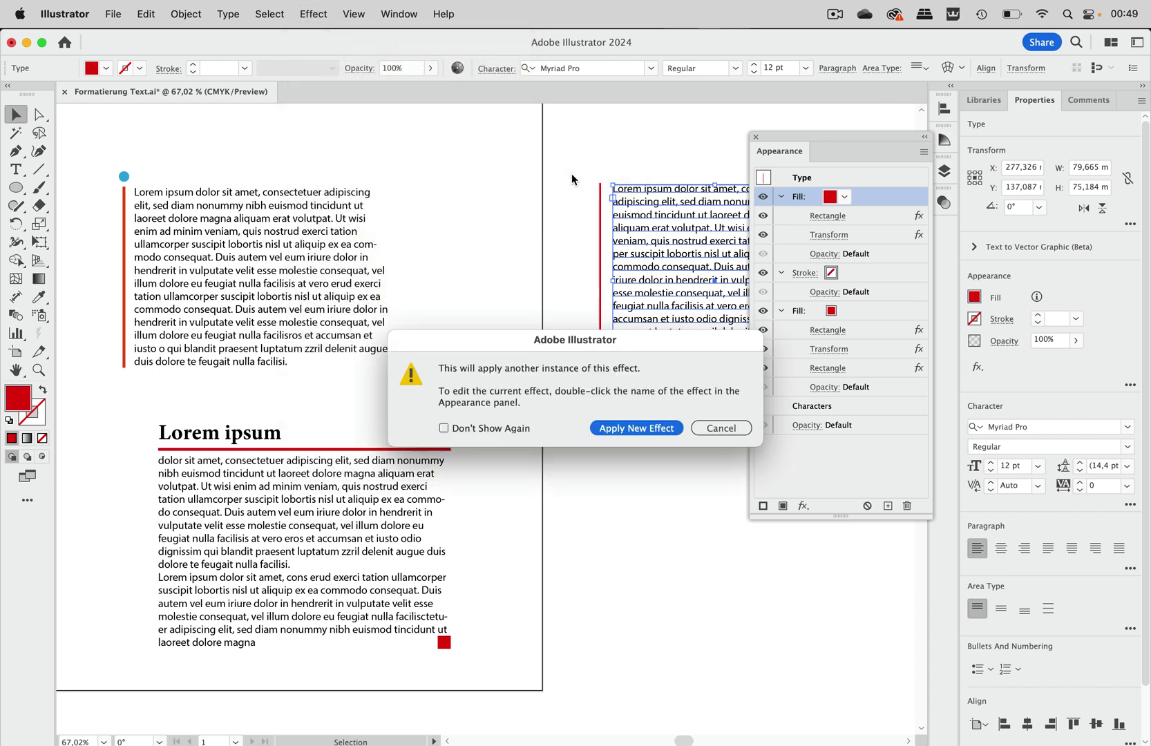
left_click(636, 431)
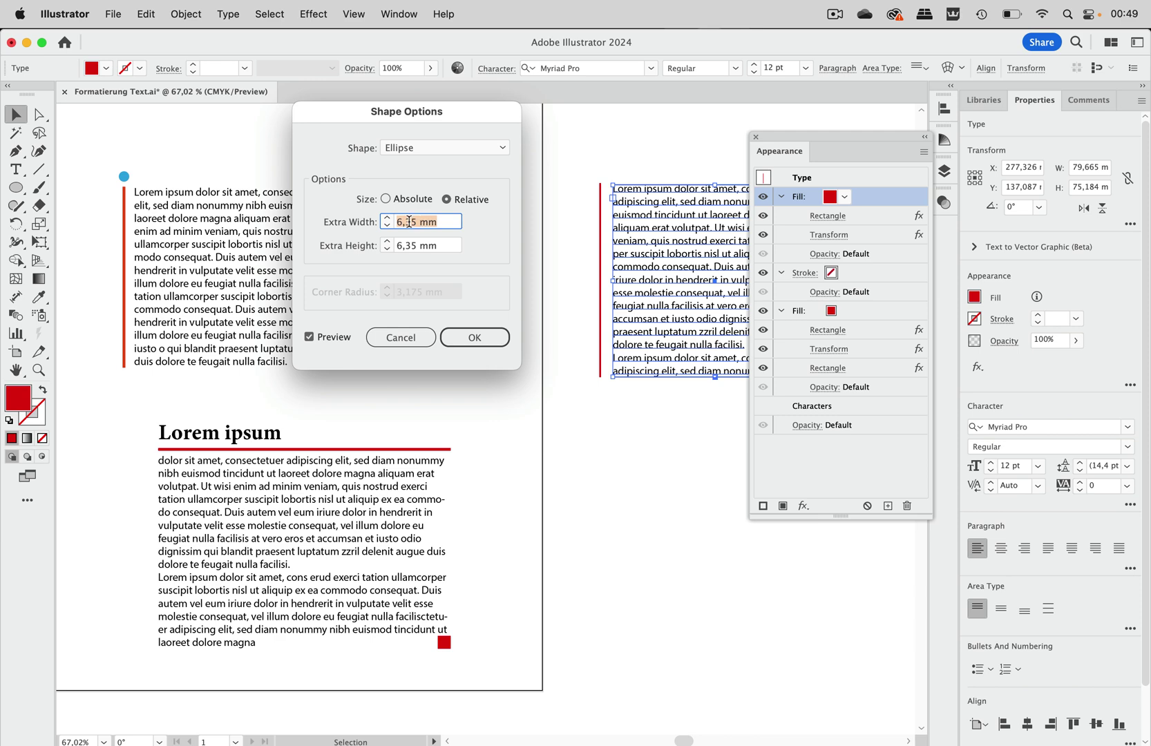
double_click(409, 221)
type("3")
double_click(408, 243)
type("3")
left_click(439, 225)
left_click(494, 336)
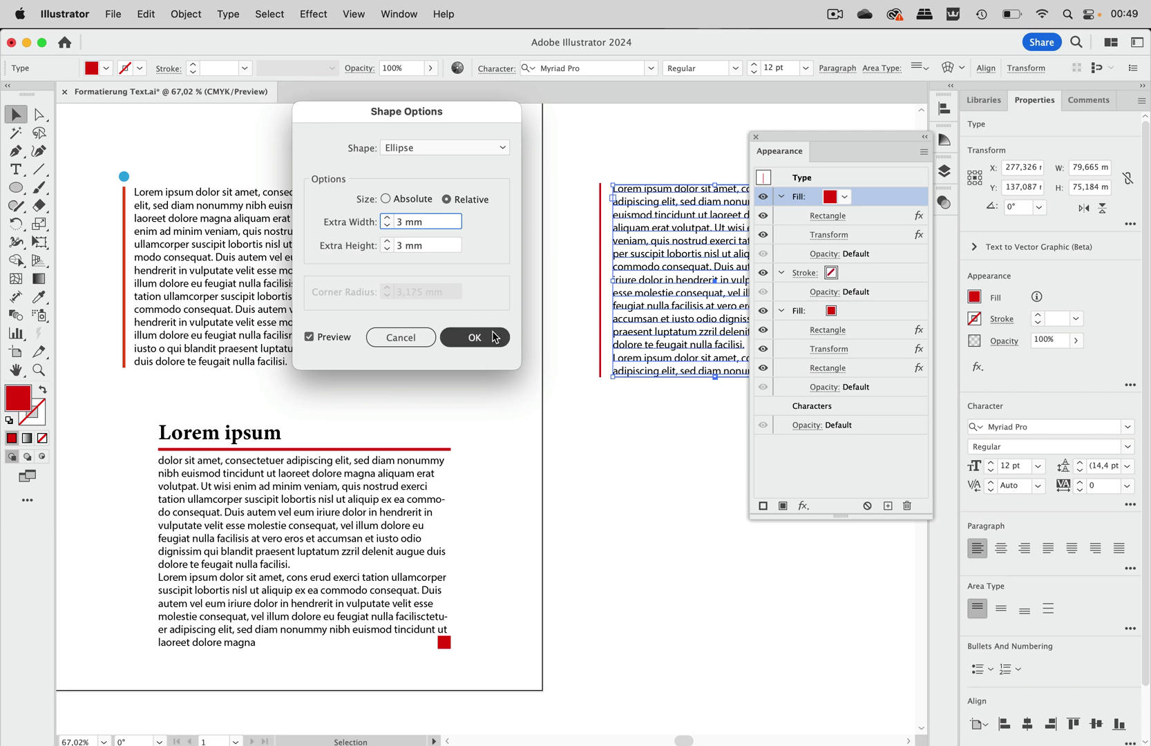
left_click(488, 341)
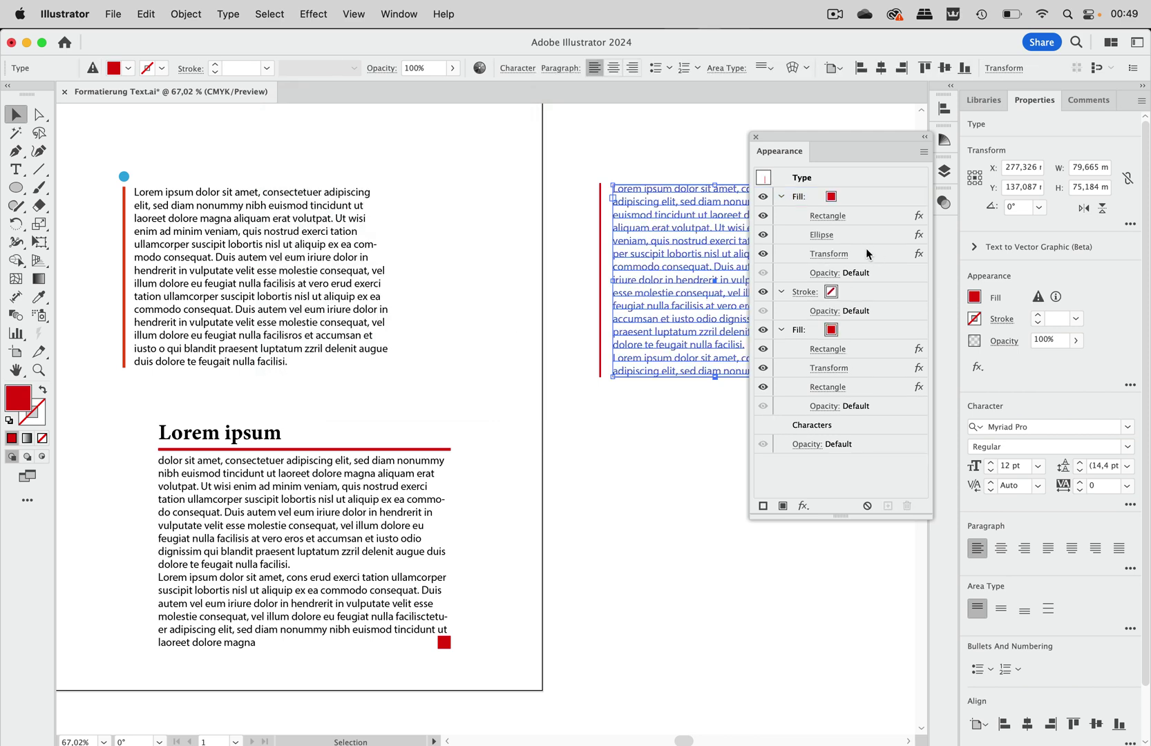
Step: Move the upper fill's Ellipse effect below its Transform effect, and set the lower fill's Transform horizontal move to -4 mm
left_click_drag(866, 235, 863, 263)
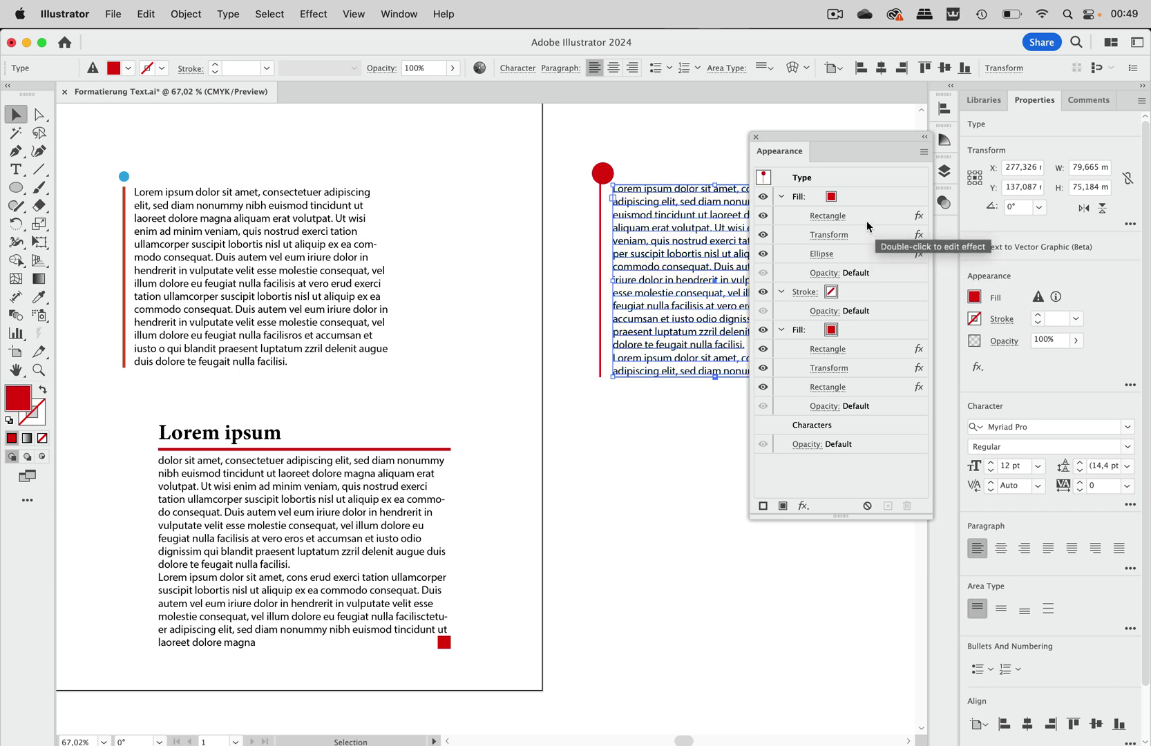
left_click(833, 368)
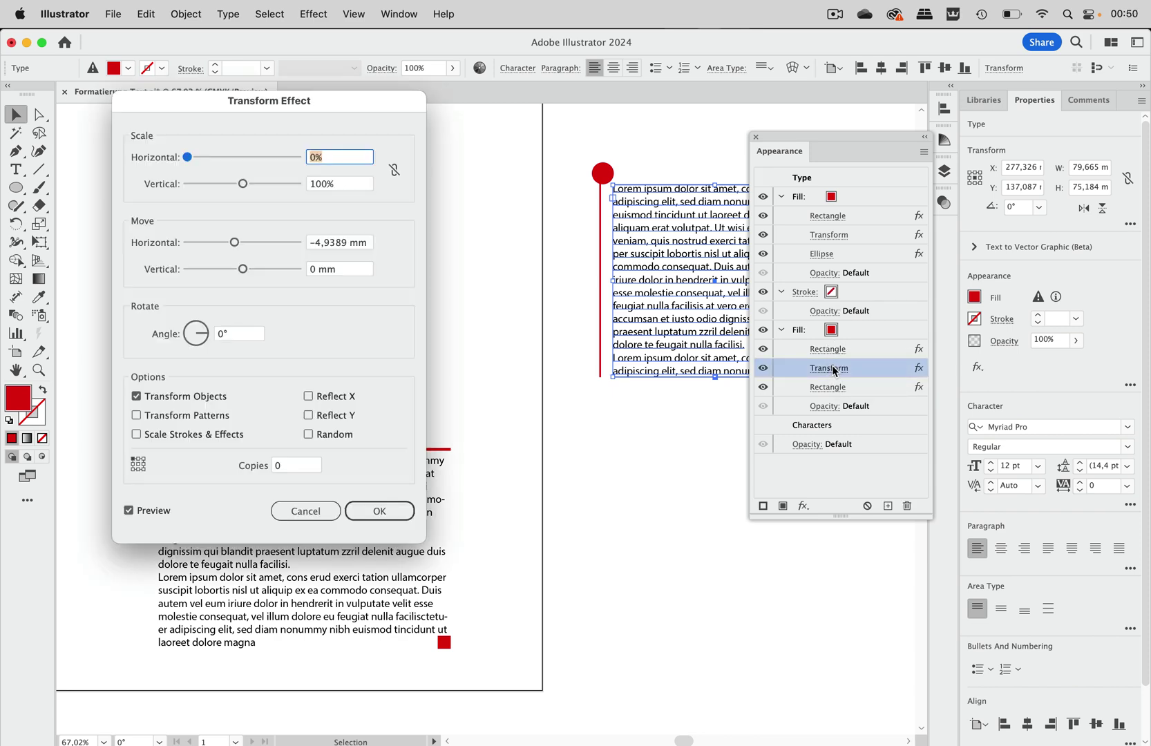
double_click(334, 243)
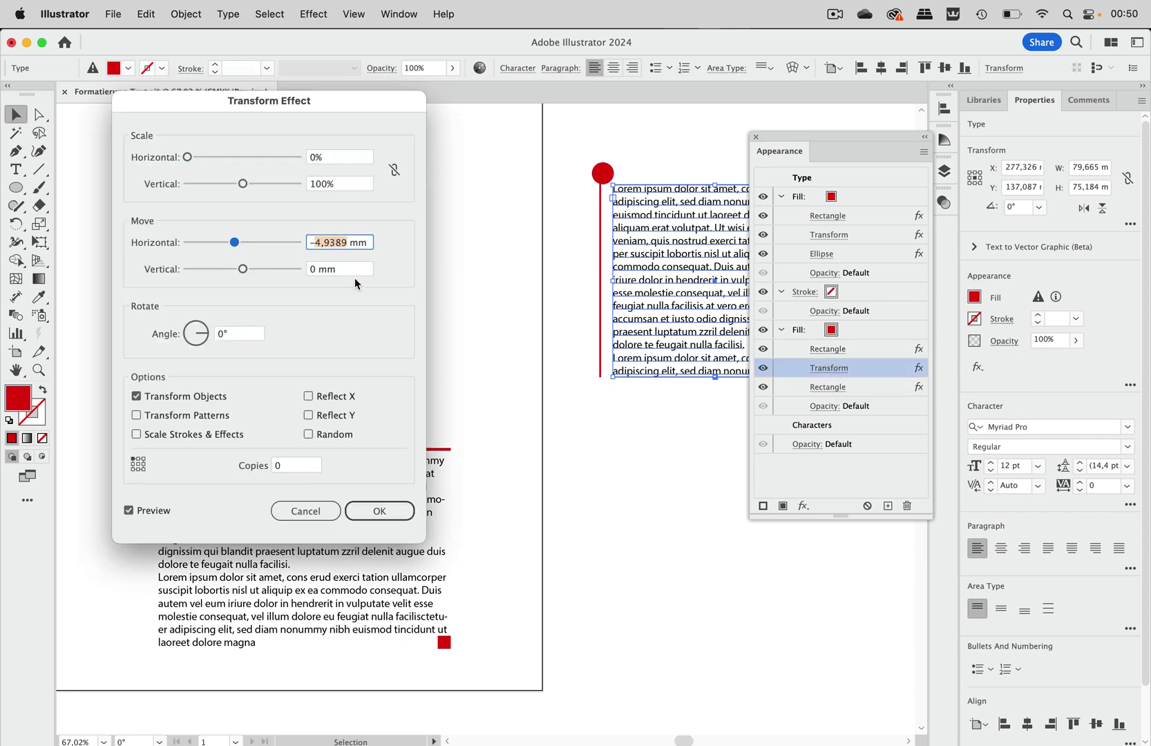
type("4")
left_click(389, 512)
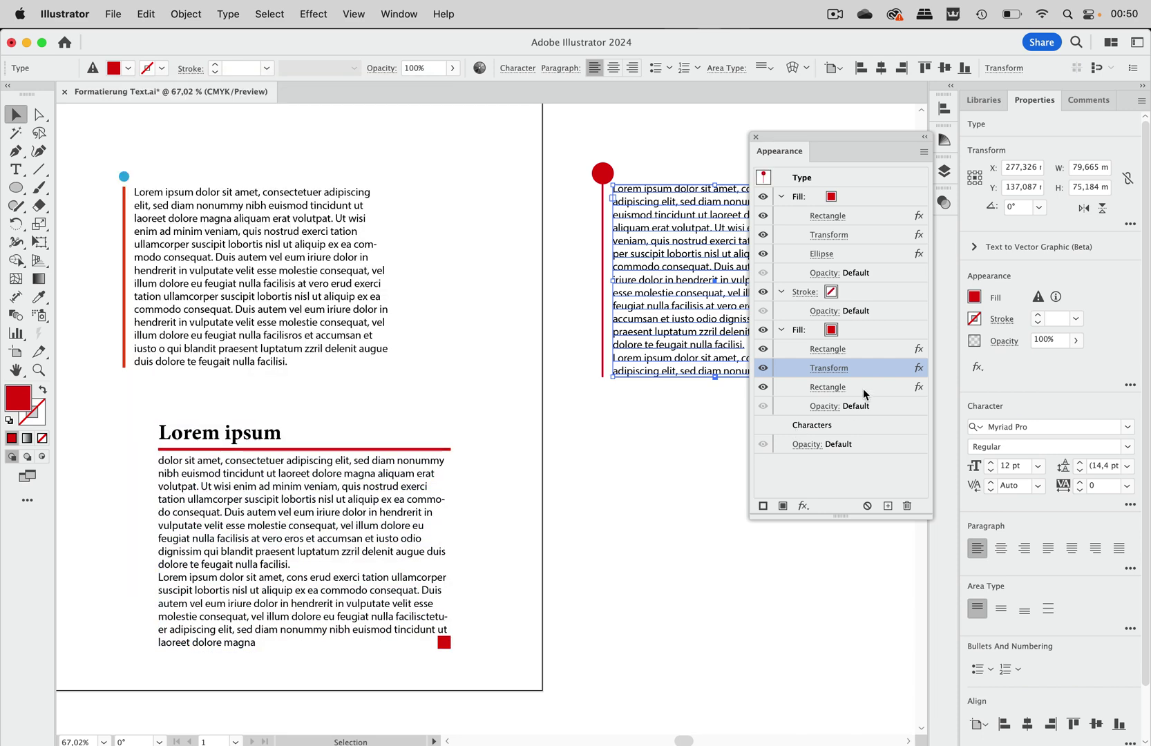
Step: Set the horizontal and vertical moves of the upper fill's Transform effect to -4 mm each
left_click(838, 235)
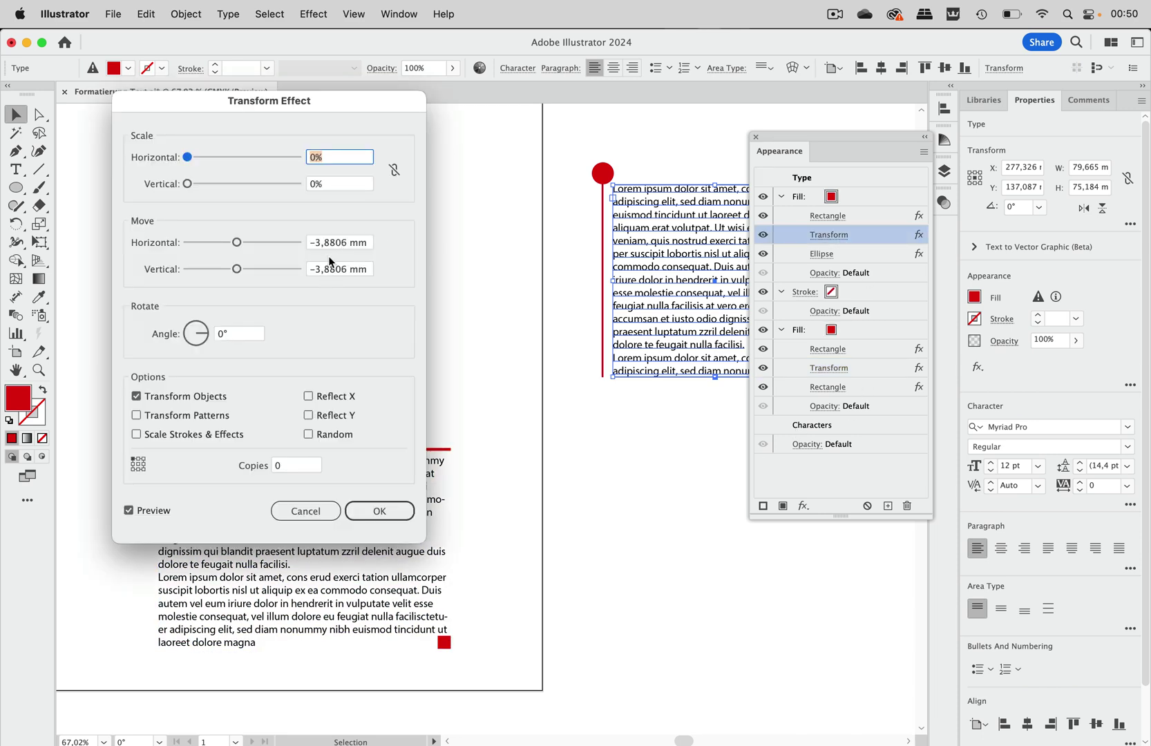
left_click(317, 242)
double_click(332, 243)
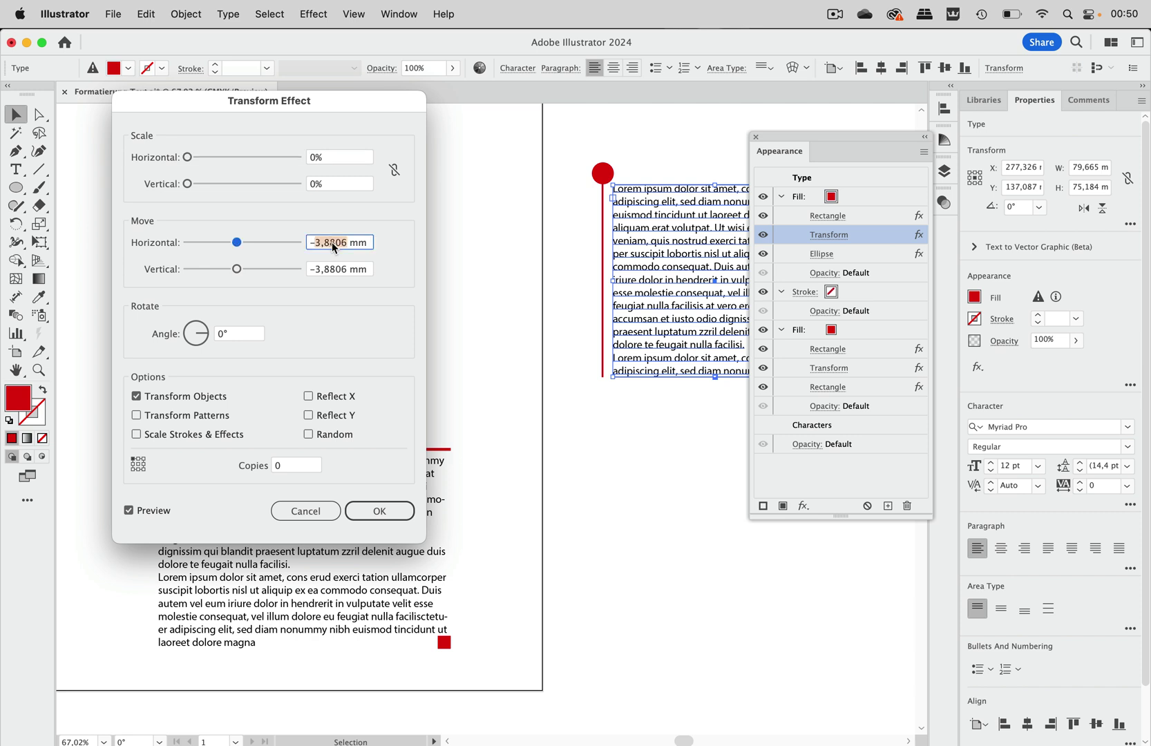
left_click(334, 270)
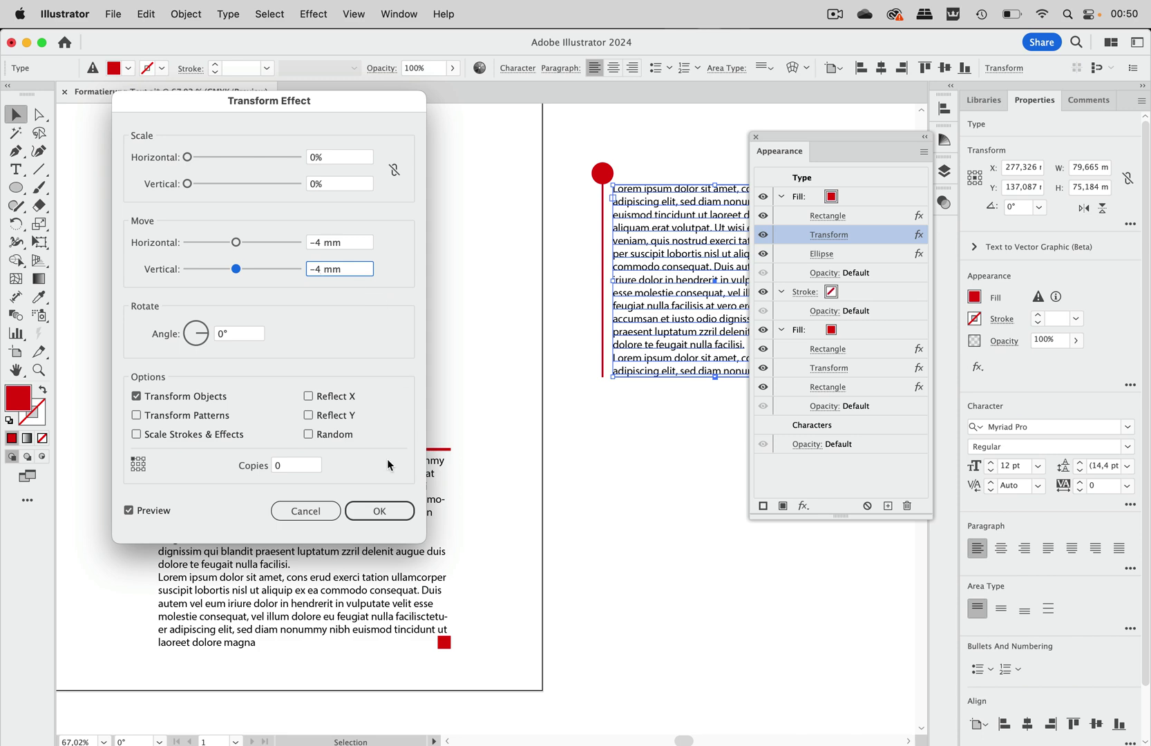
left_click(382, 513)
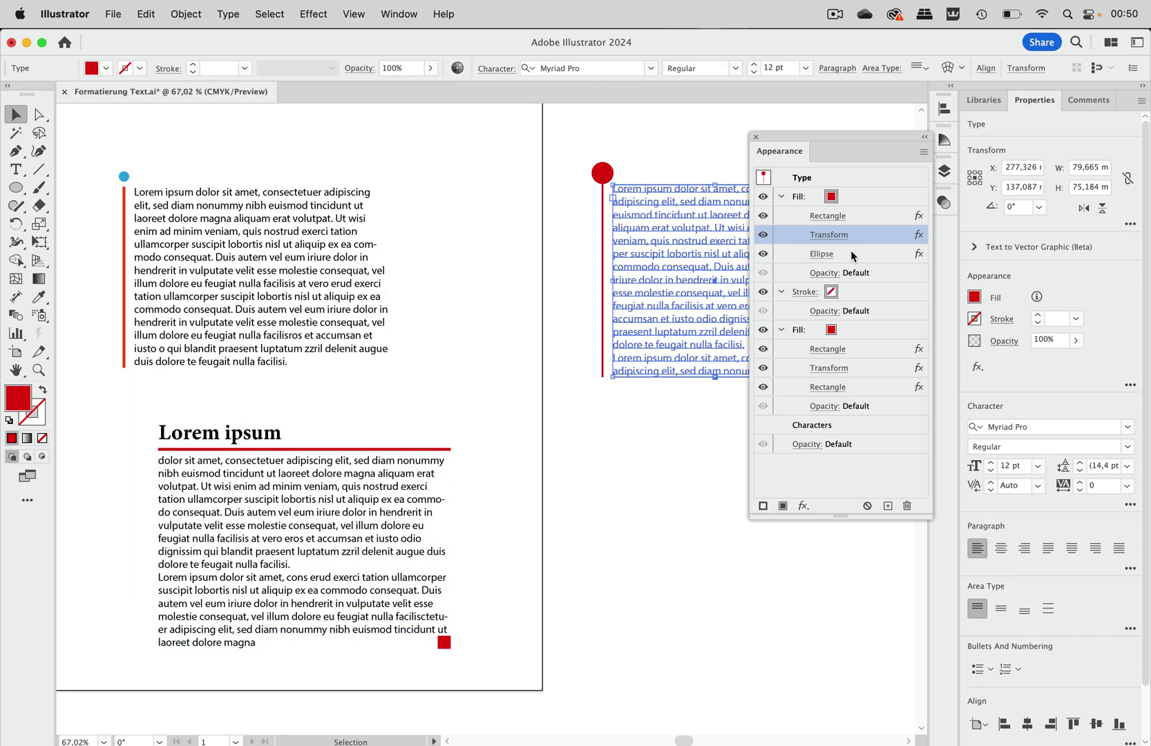
Step: Reduce the Ellipse effect's extra width and height to 1 mm each and deselect the text frame
left_click(822, 253)
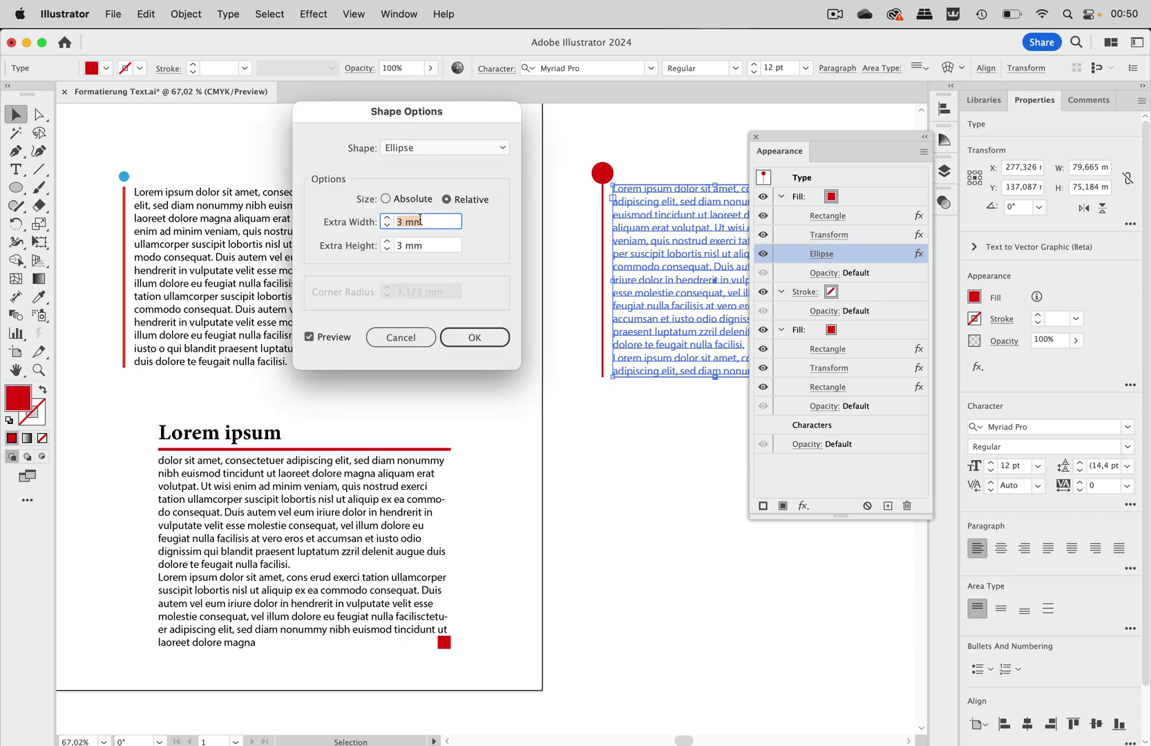
left_click(387, 225)
left_click(388, 249)
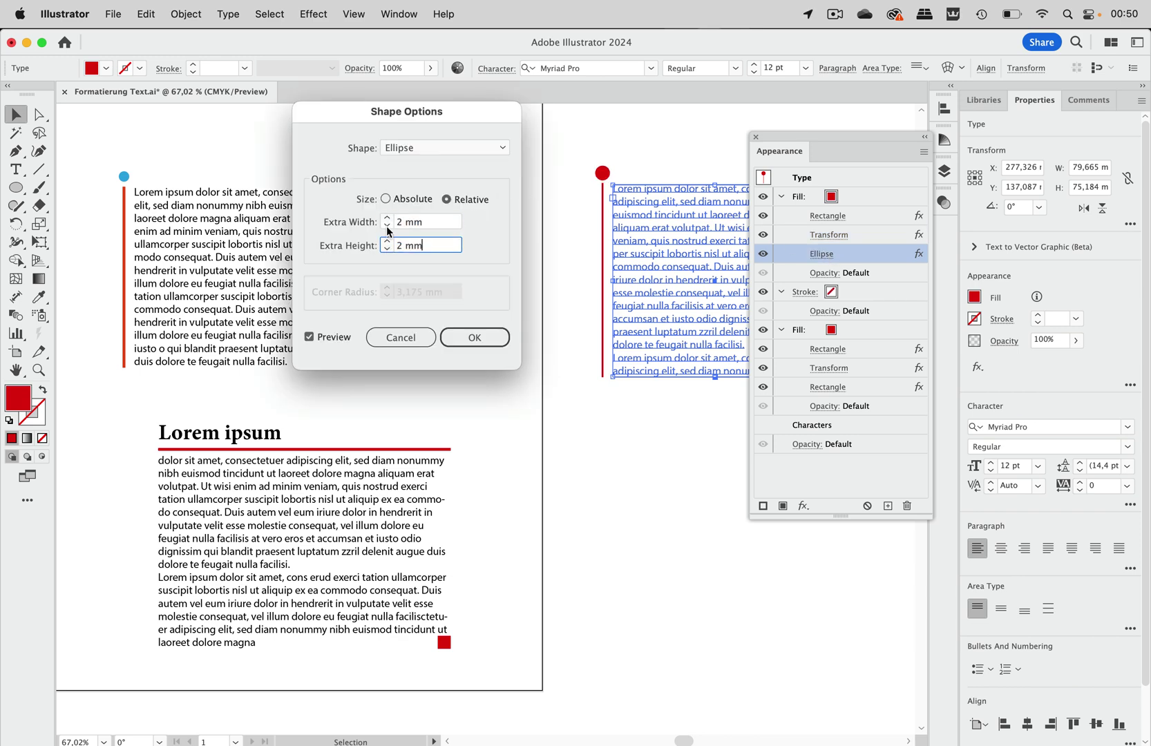
left_click(386, 225)
left_click(387, 249)
left_click(475, 337)
scroll(544, 278, "right", 5)
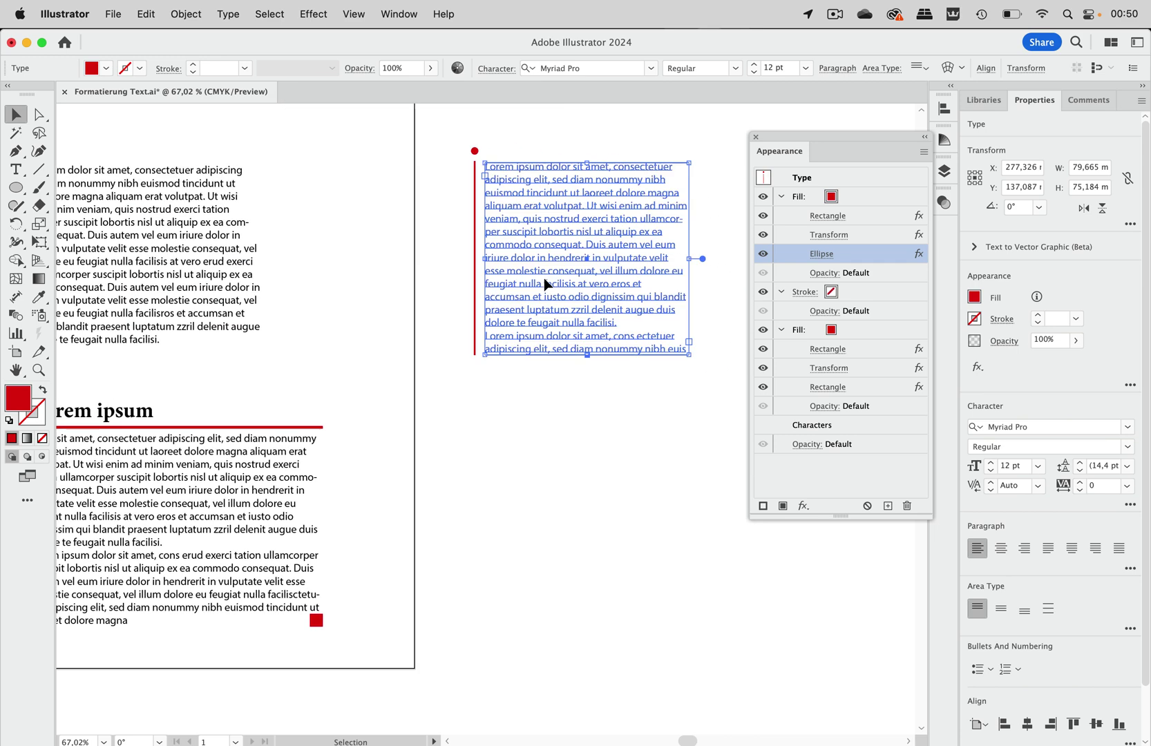
left_click(485, 147)
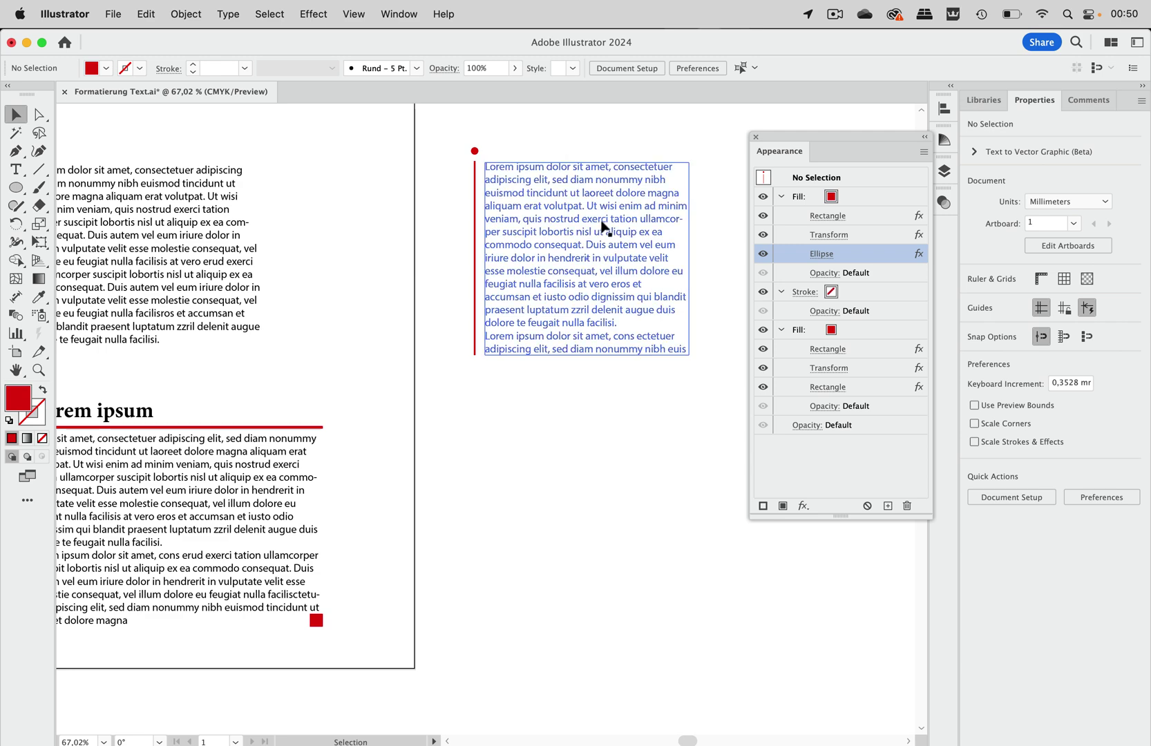
Step: Stretch the text frame downward to a height of about 104 mm, and fit it back to its text
scroll(609, 311, "left", 2)
scroll(609, 311, "left", 4)
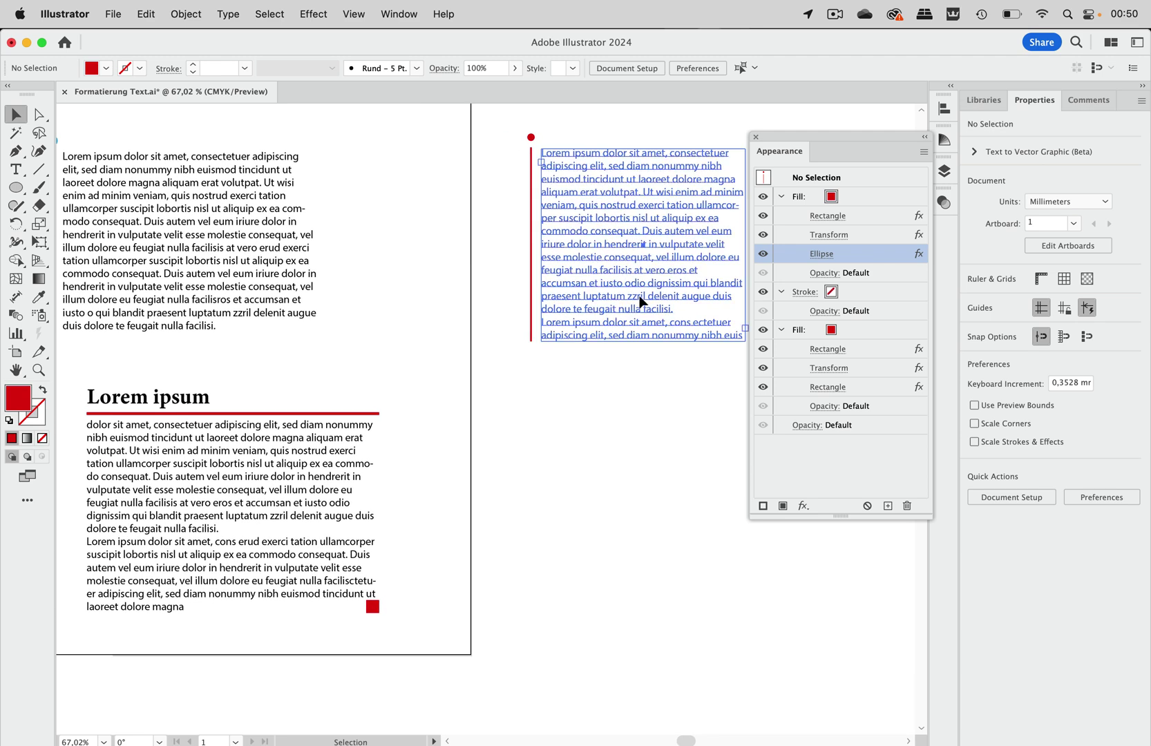
left_click(639, 304)
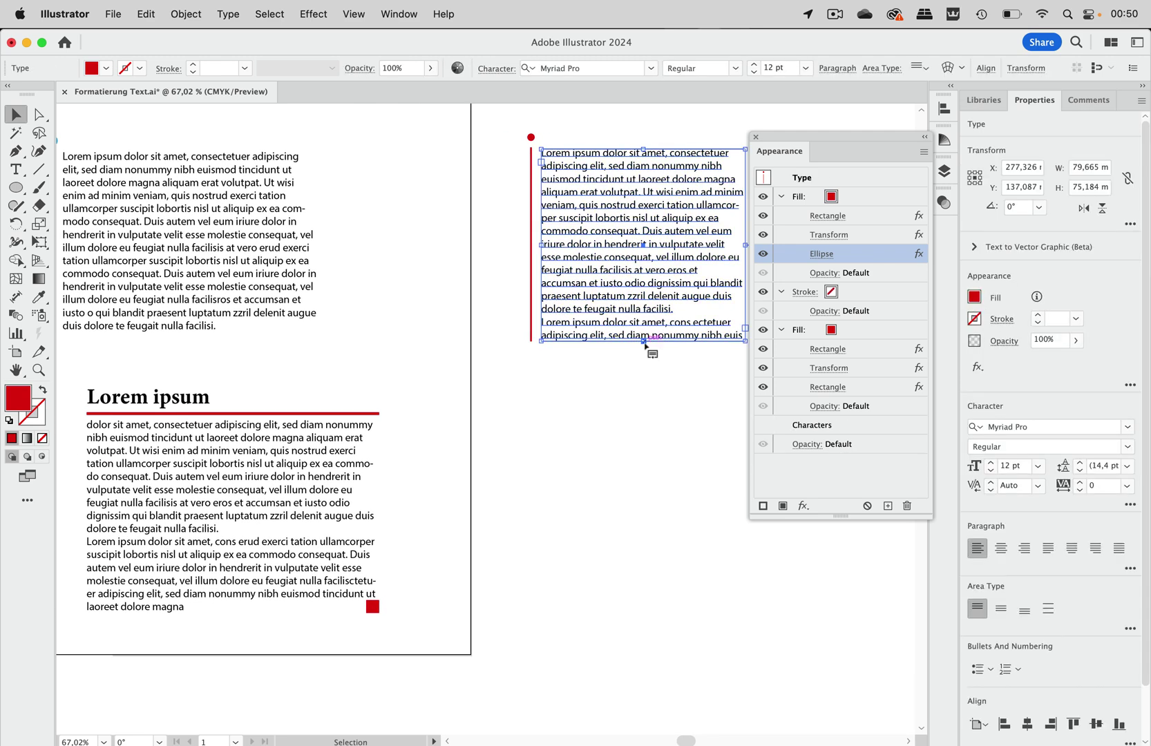
left_click_drag(645, 344, 644, 419)
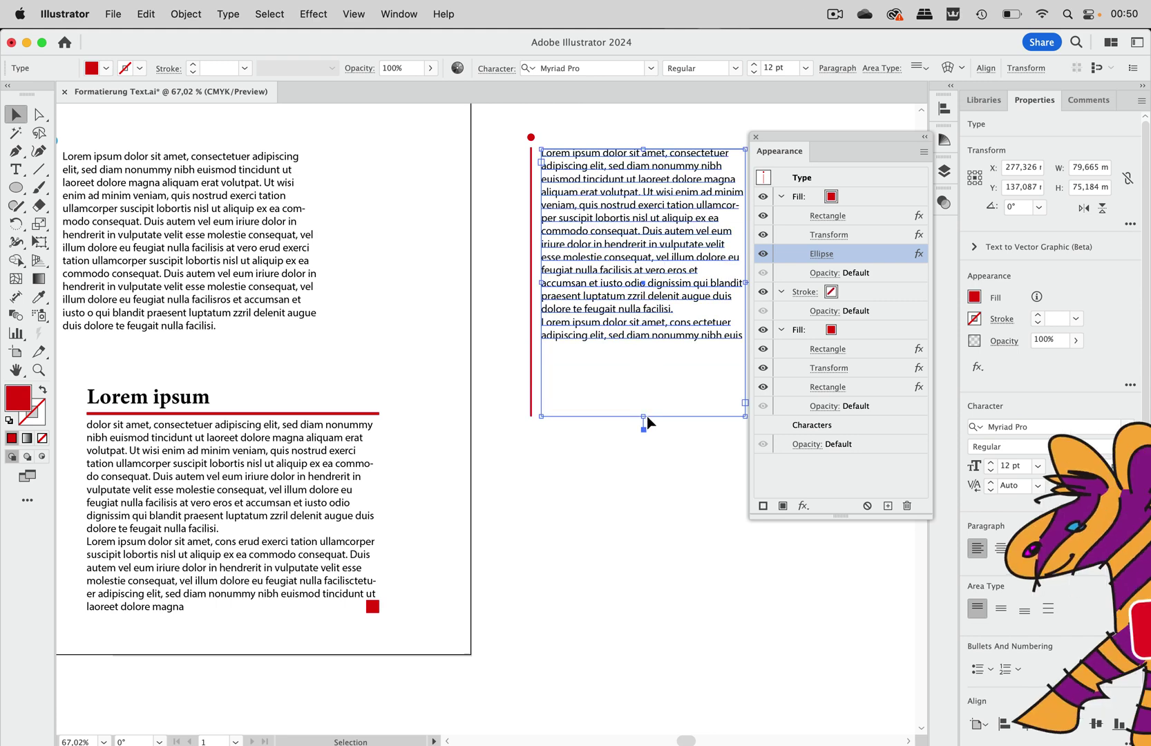
double_click(643, 430)
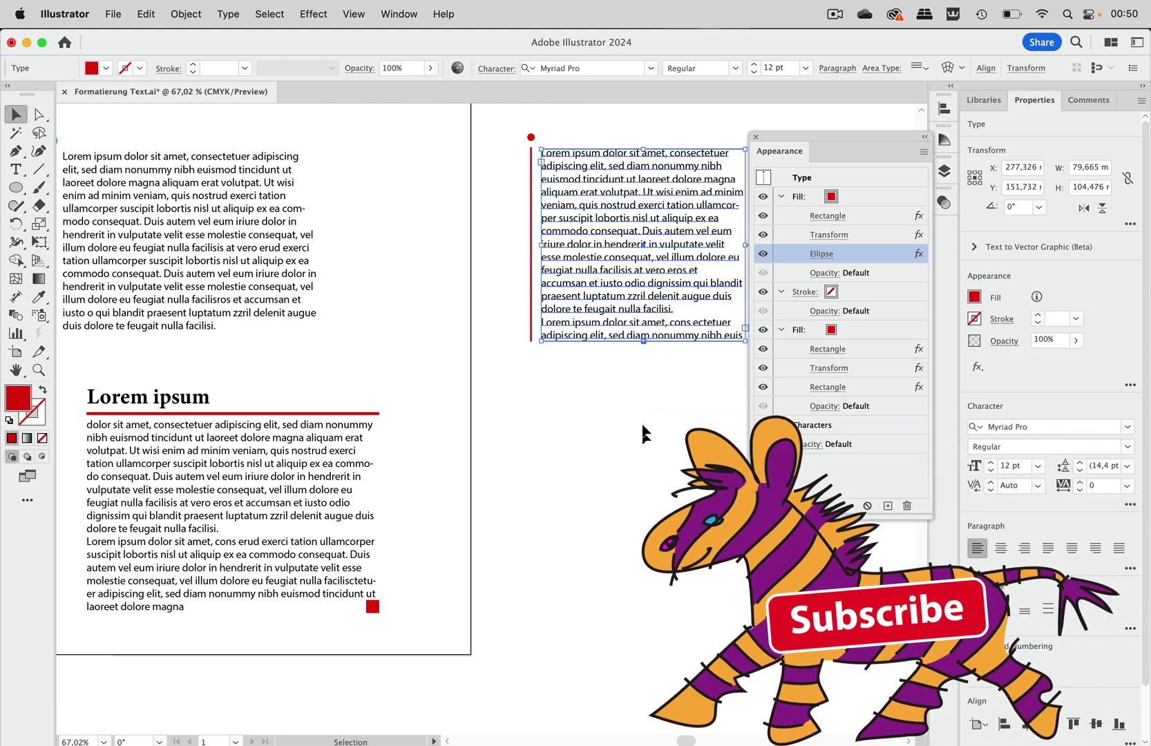
left_click(642, 379)
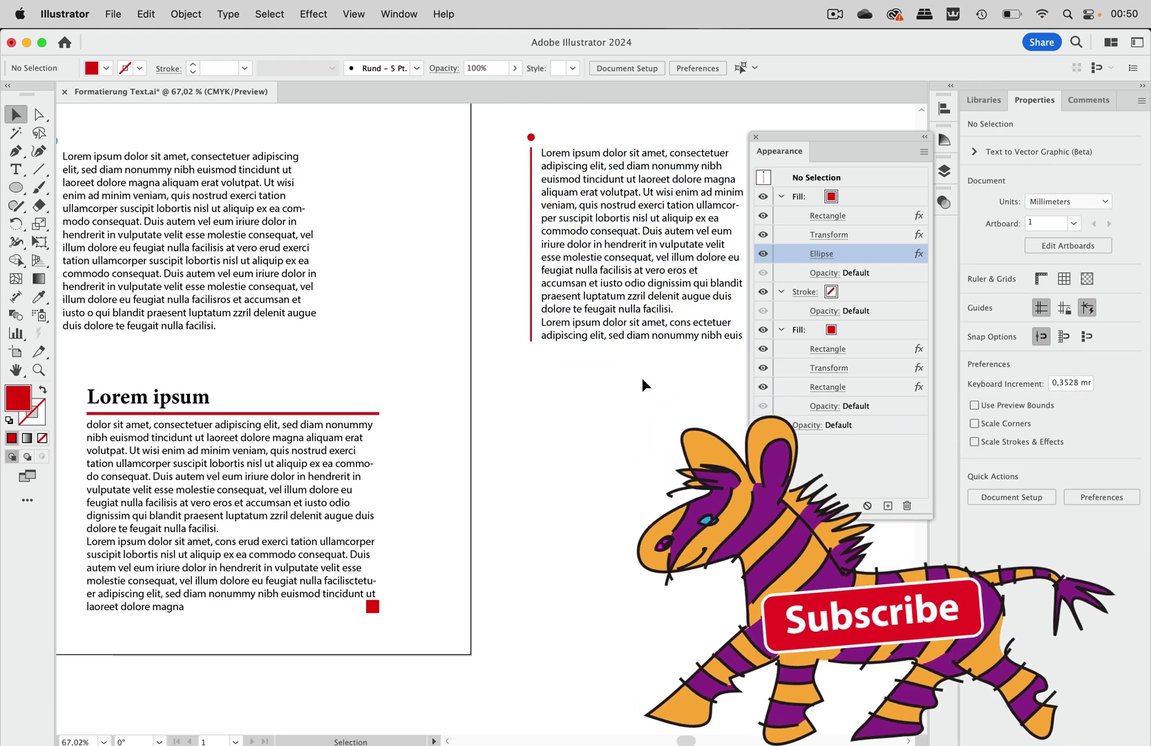
Step: Examine the sample text block with the large heading, the red rule beneath it and the red square at its end
scroll(537, 397, "down", 3)
scroll(536, 397, "left", 5)
left_click(537, 397)
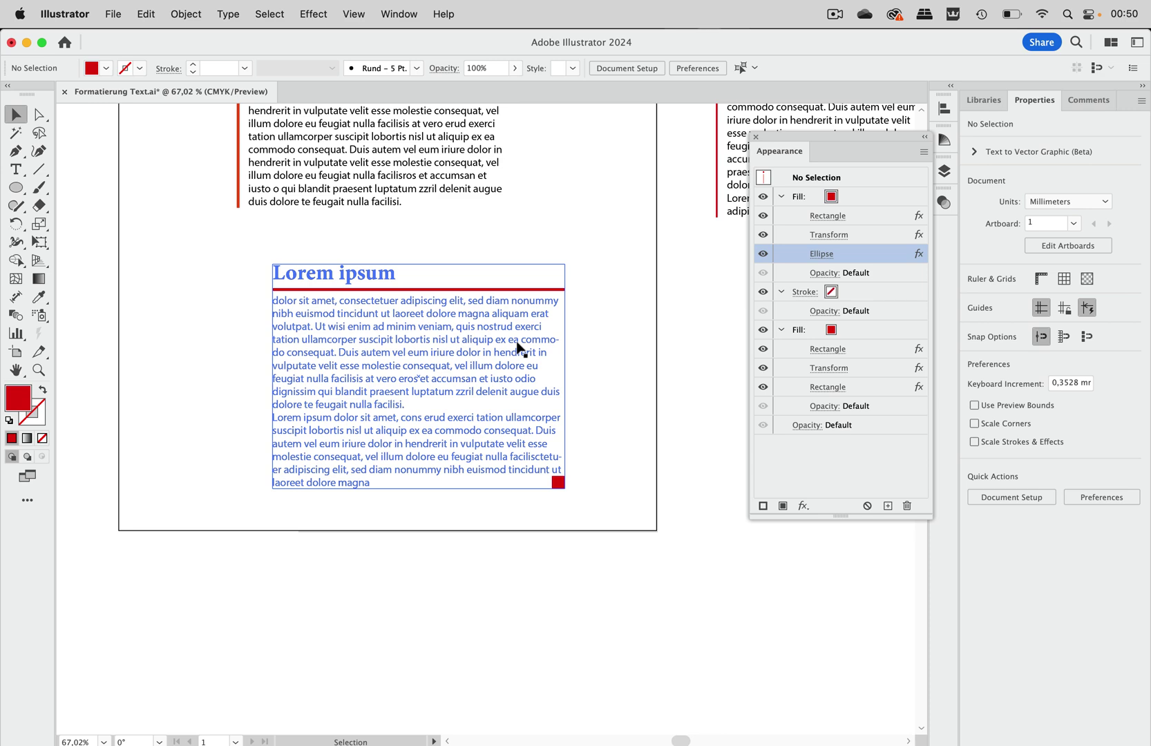
scroll(520, 345, "up", 3)
scroll(520, 346, "right", 4)
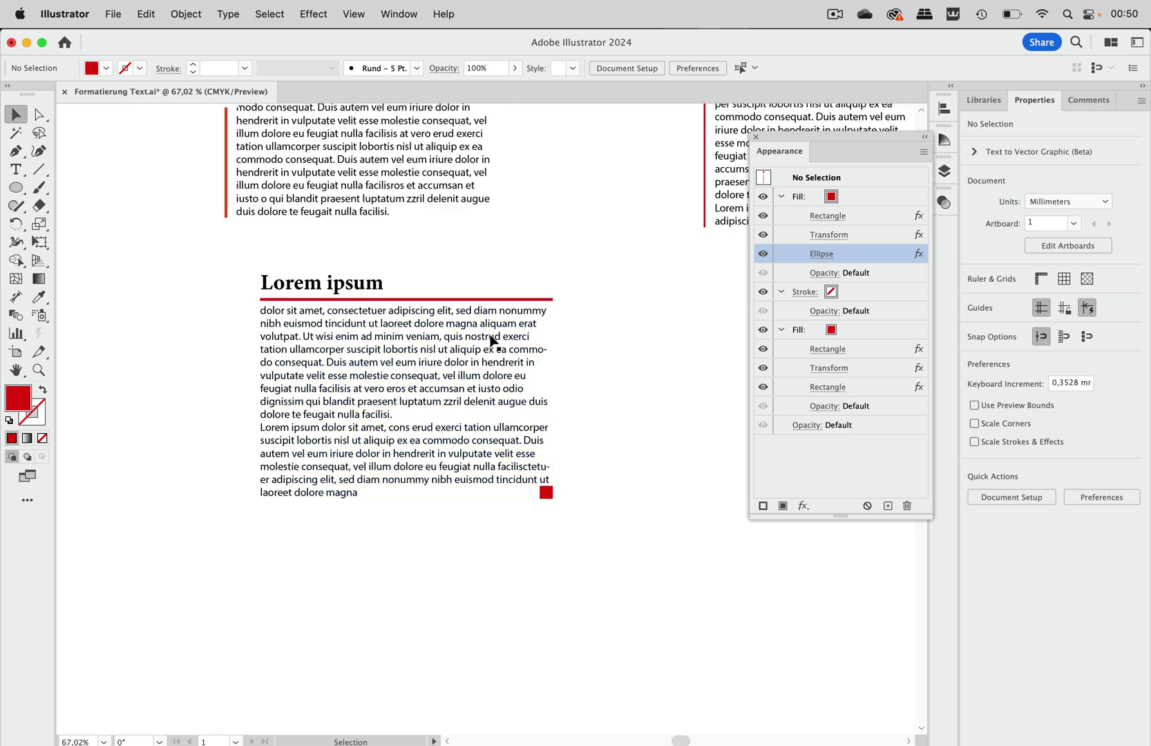
scroll(486, 396, "right", 2)
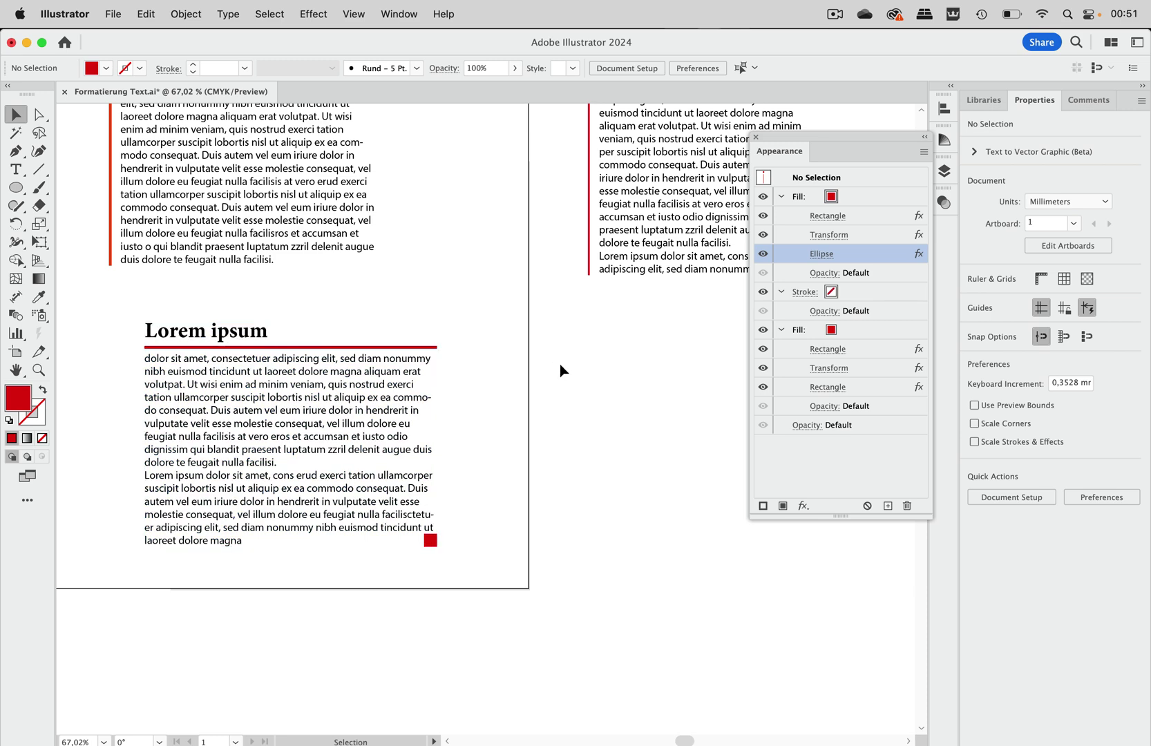
scroll(484, 318, "down", 1)
scroll(484, 317, "right", 1)
Step: Create a placeholder text frame about 93 × 92 mm beside the artboard and break the line after "Lorem ipsum" to form a heading
left_click(15, 169)
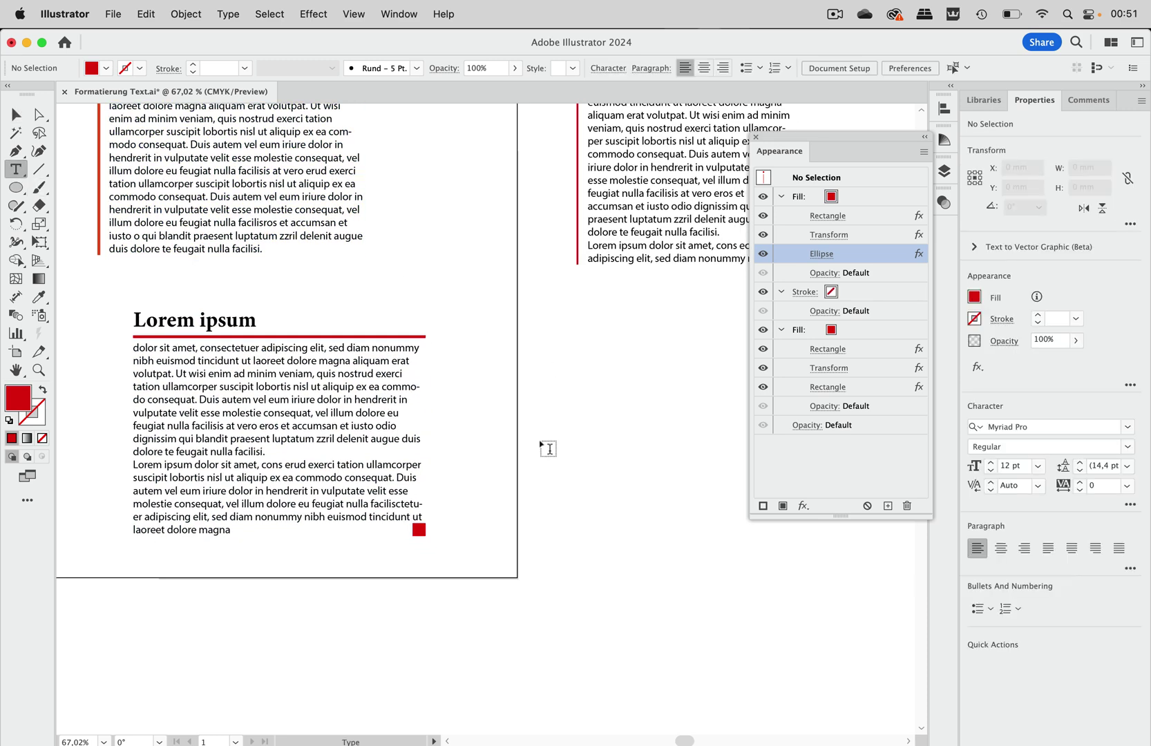
left_click_drag(550, 324, 788, 559)
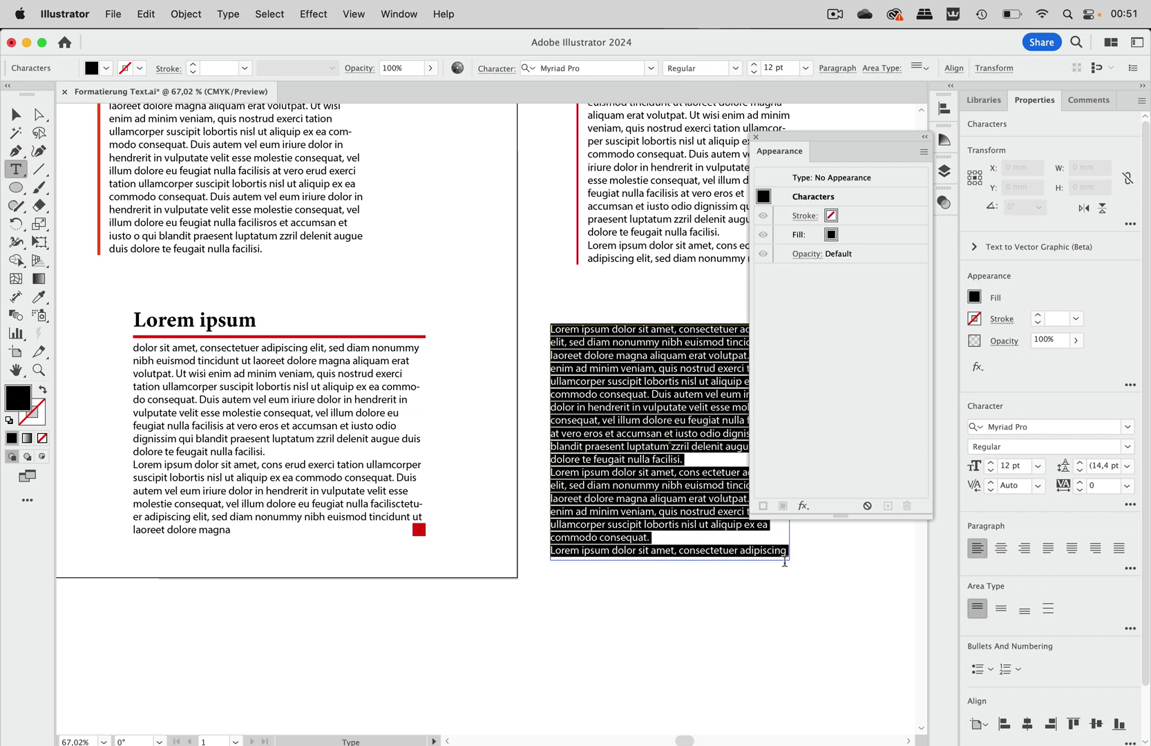
left_click(613, 328)
key("Return")
Step: Set the font size of the new frame's "Lorem ipsum" heading to 23 pt
left_click_drag(609, 329, 470, 312)
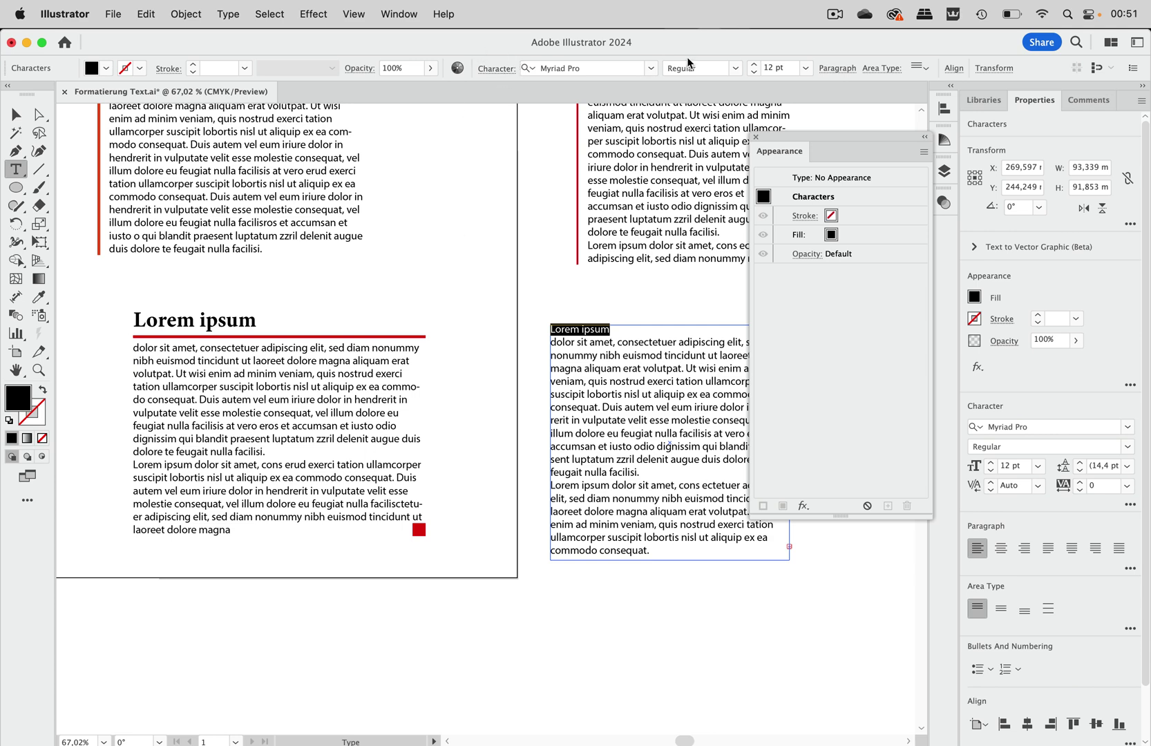
left_click(754, 66)
left_click(754, 66)
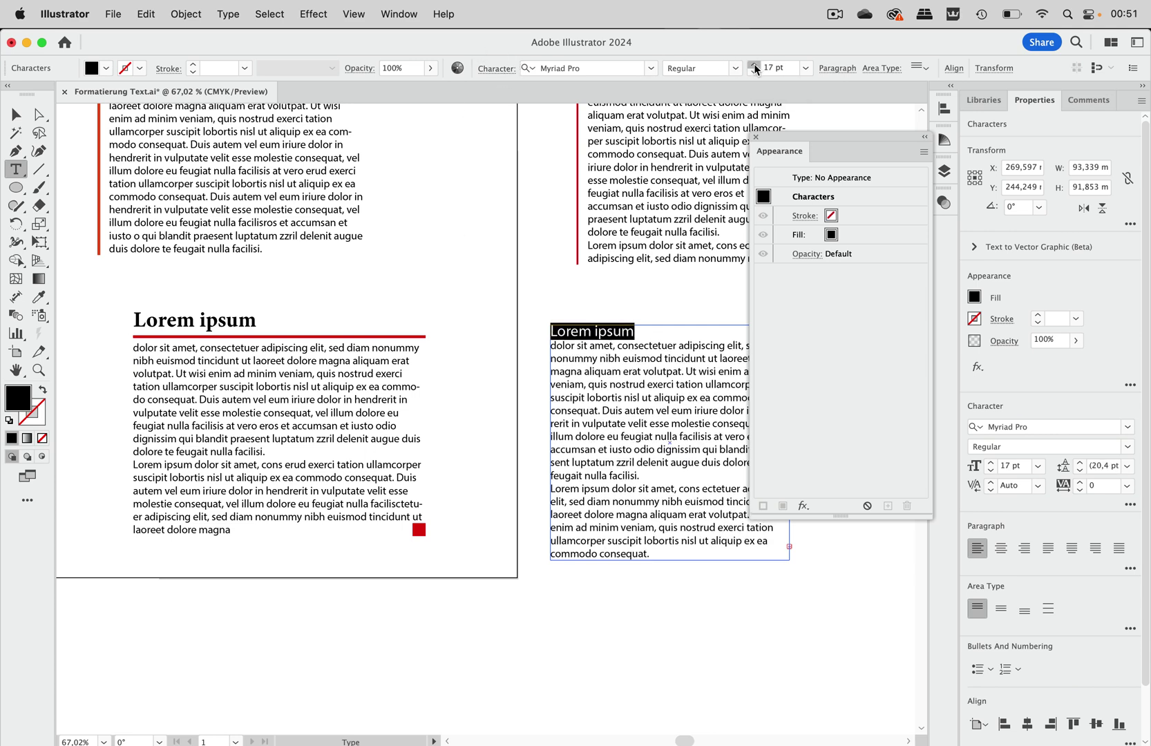
left_click(754, 66)
left_click(754, 66)
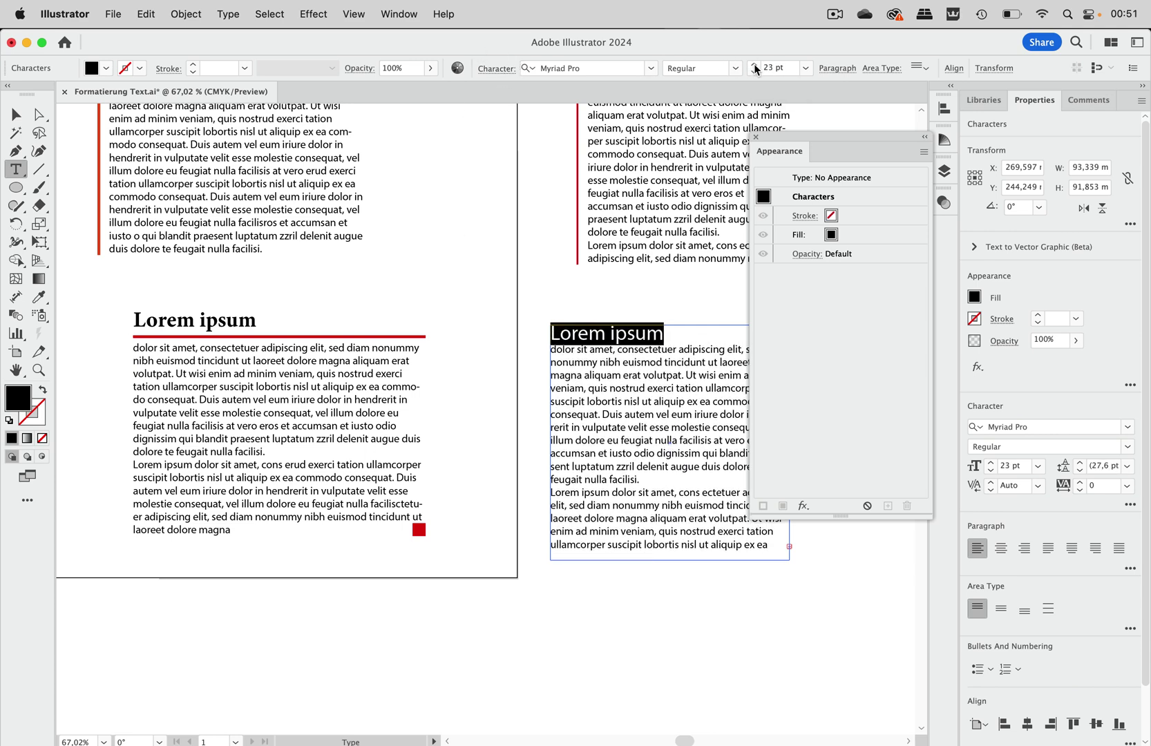
Step: Set the space after the heading paragraph to 16 pt
left_click(844, 69)
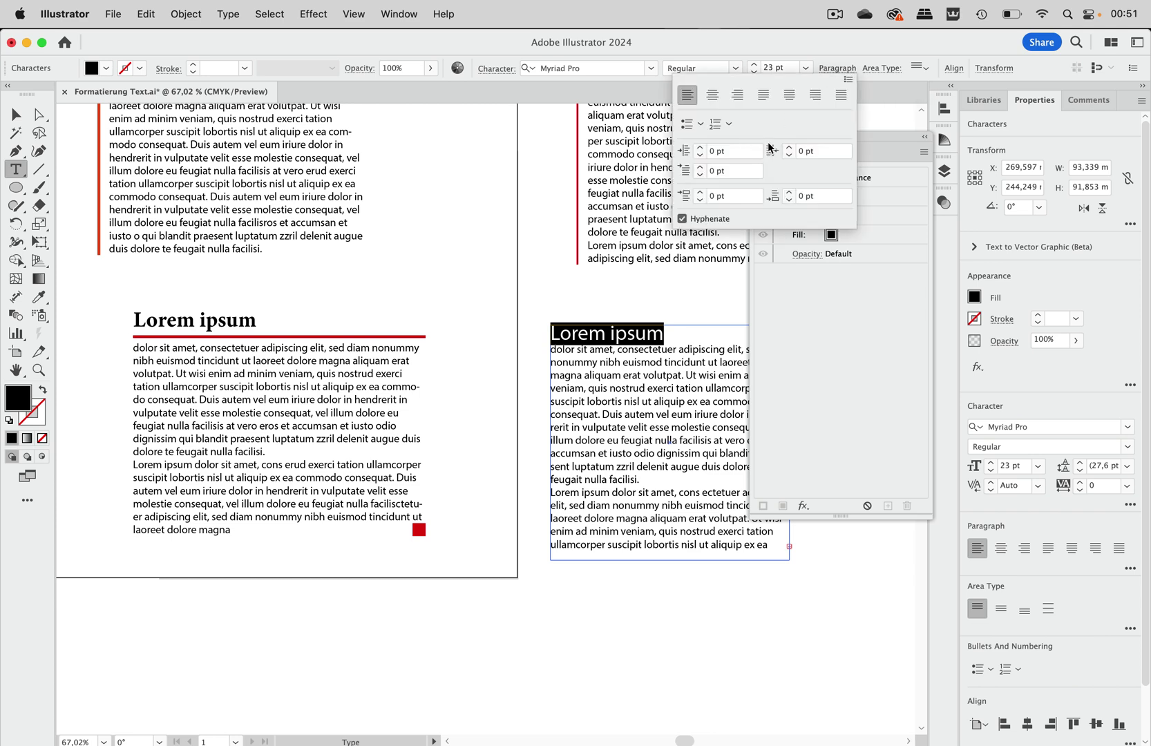
left_click(789, 194)
left_click(789, 193)
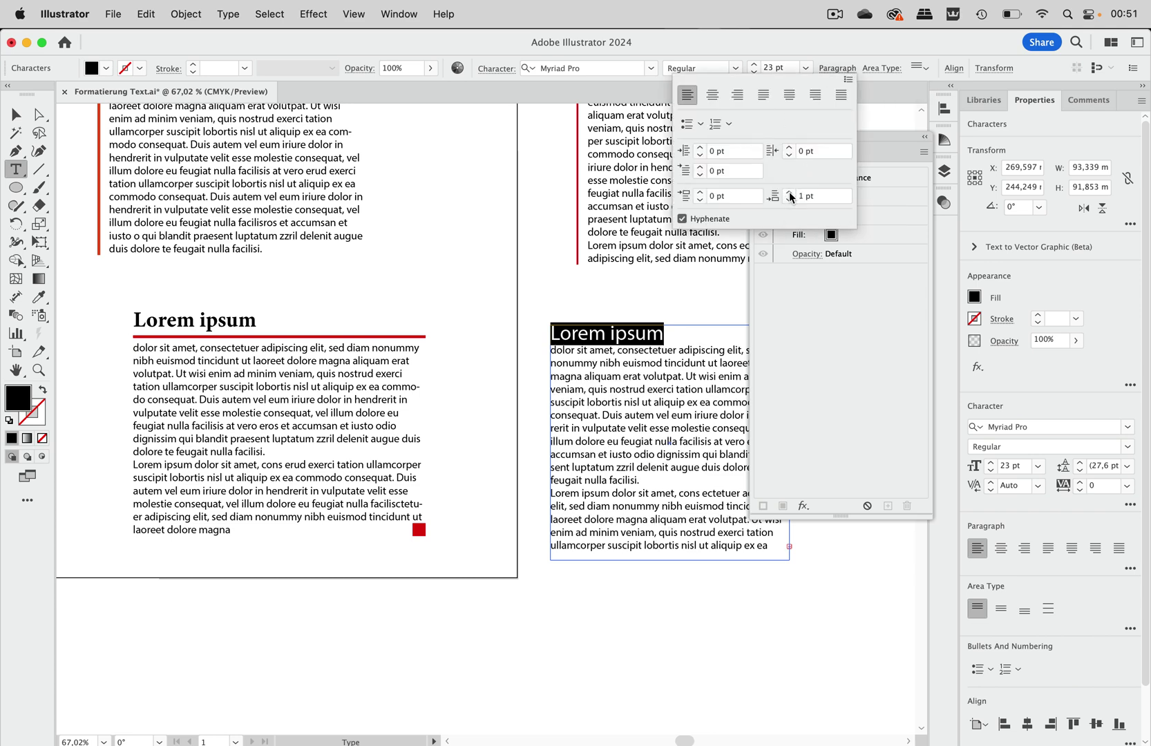
left_click(789, 193)
left_click(790, 193)
left_click(789, 193)
left_click(789, 194)
left_click(789, 194)
left_click(789, 194)
left_click(789, 193)
left_click(789, 193)
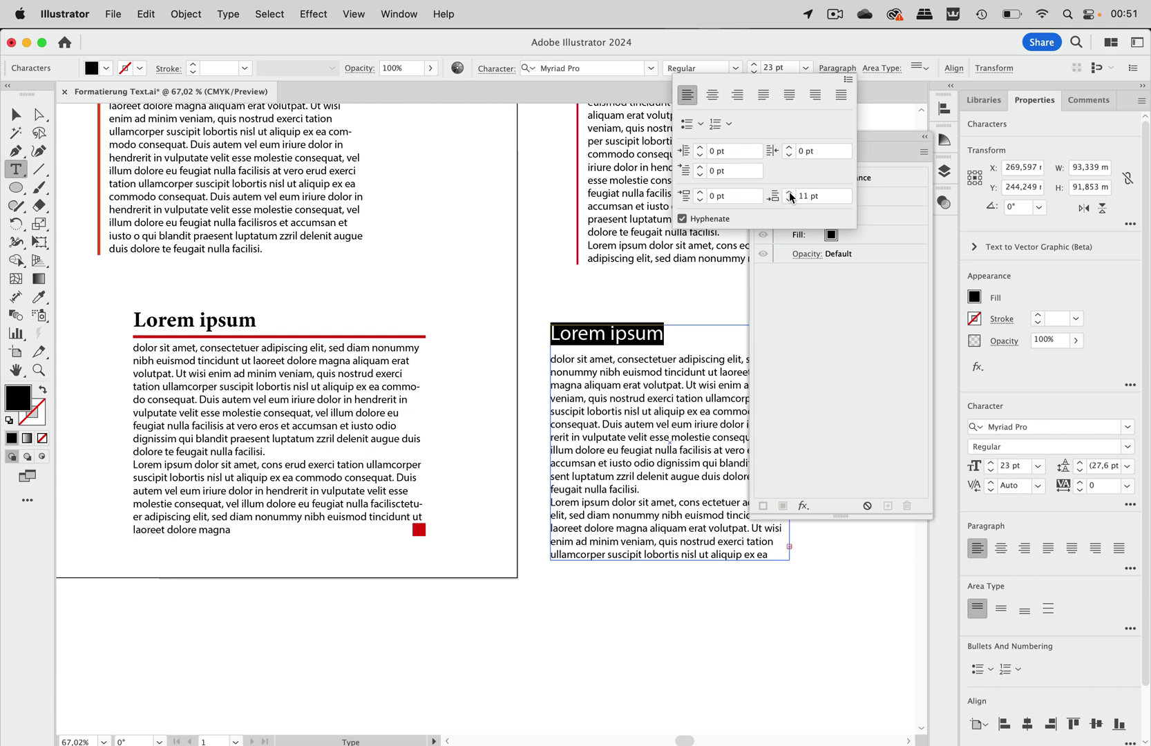
left_click(789, 194)
left_click(789, 193)
left_click(789, 193)
left_click(789, 194)
left_click(789, 193)
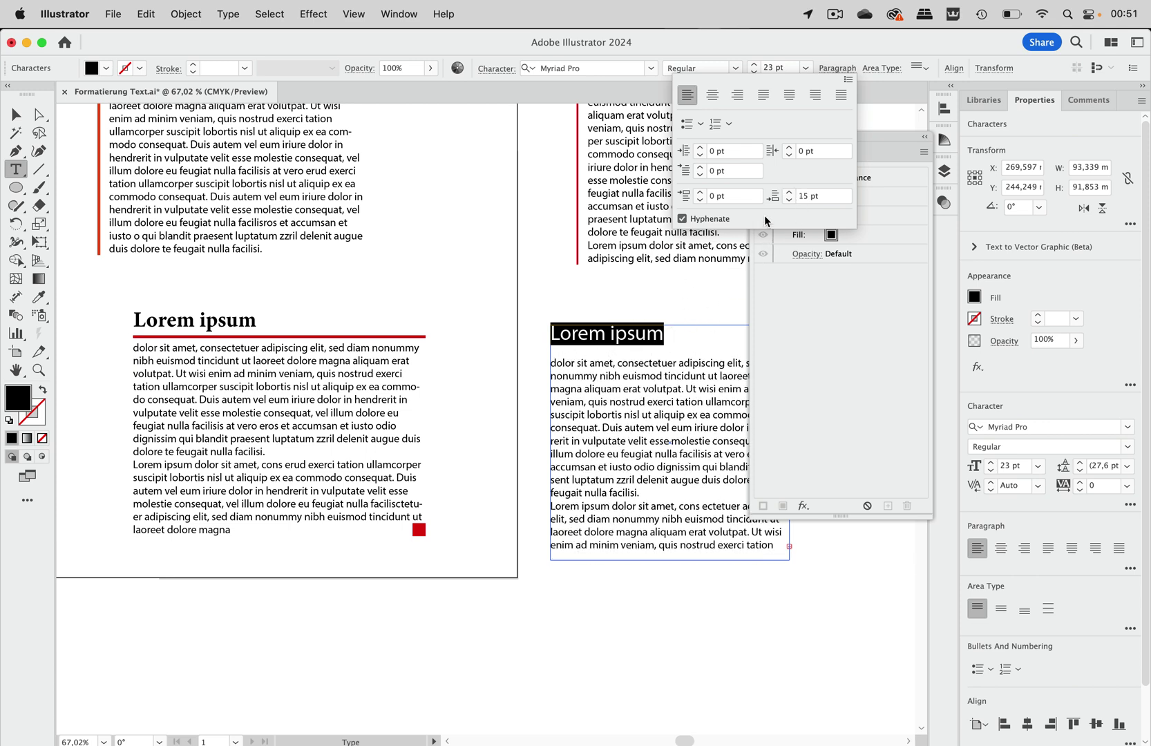
left_click(789, 193)
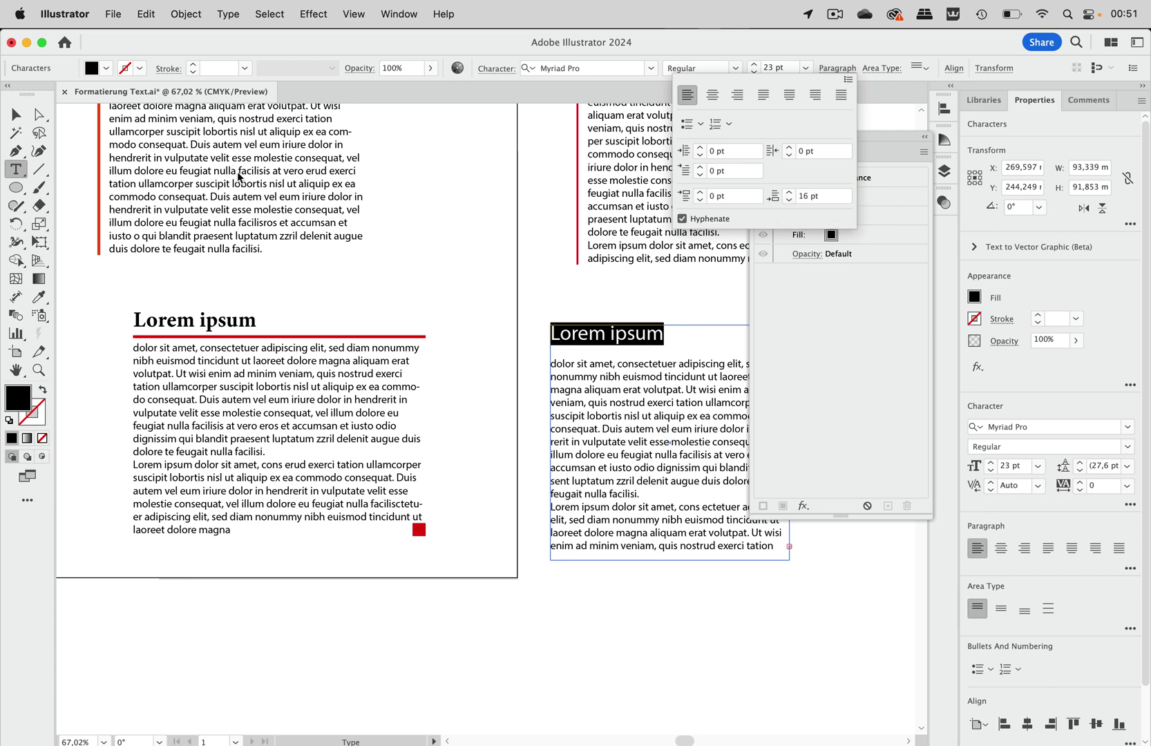
left_click(6, 109)
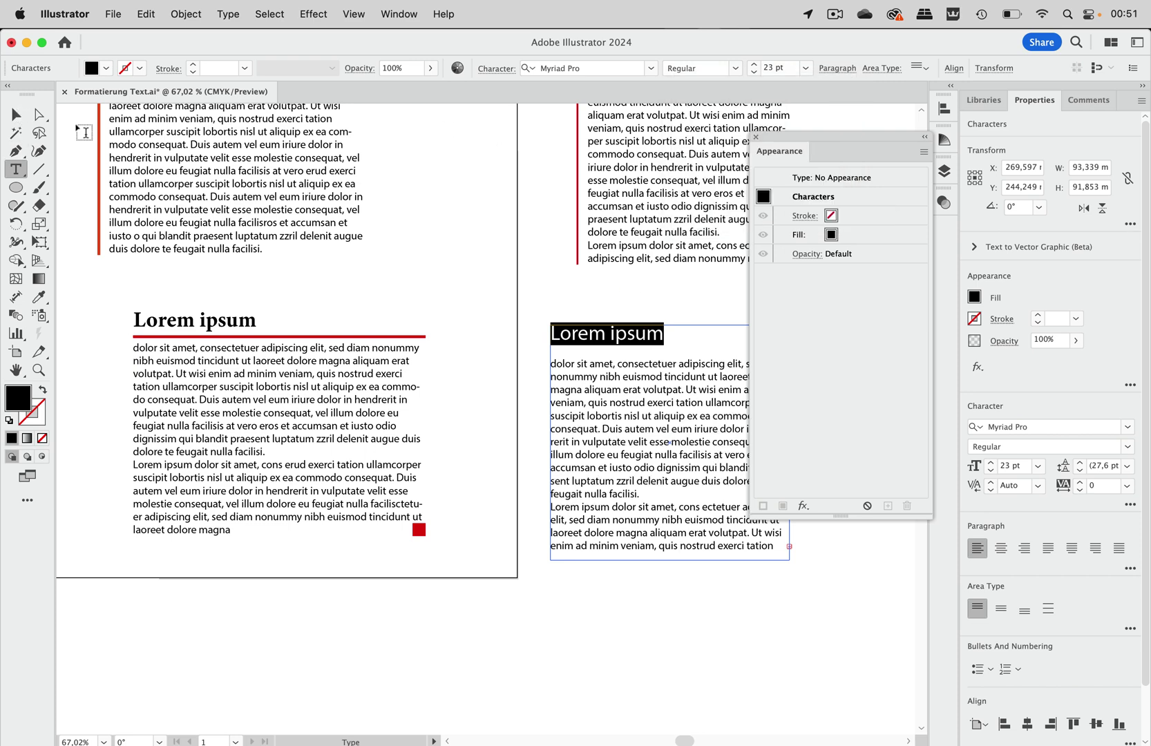
Step: Select the new text frame as an object and add a red fill to it
left_click(16, 114)
left_click(611, 297)
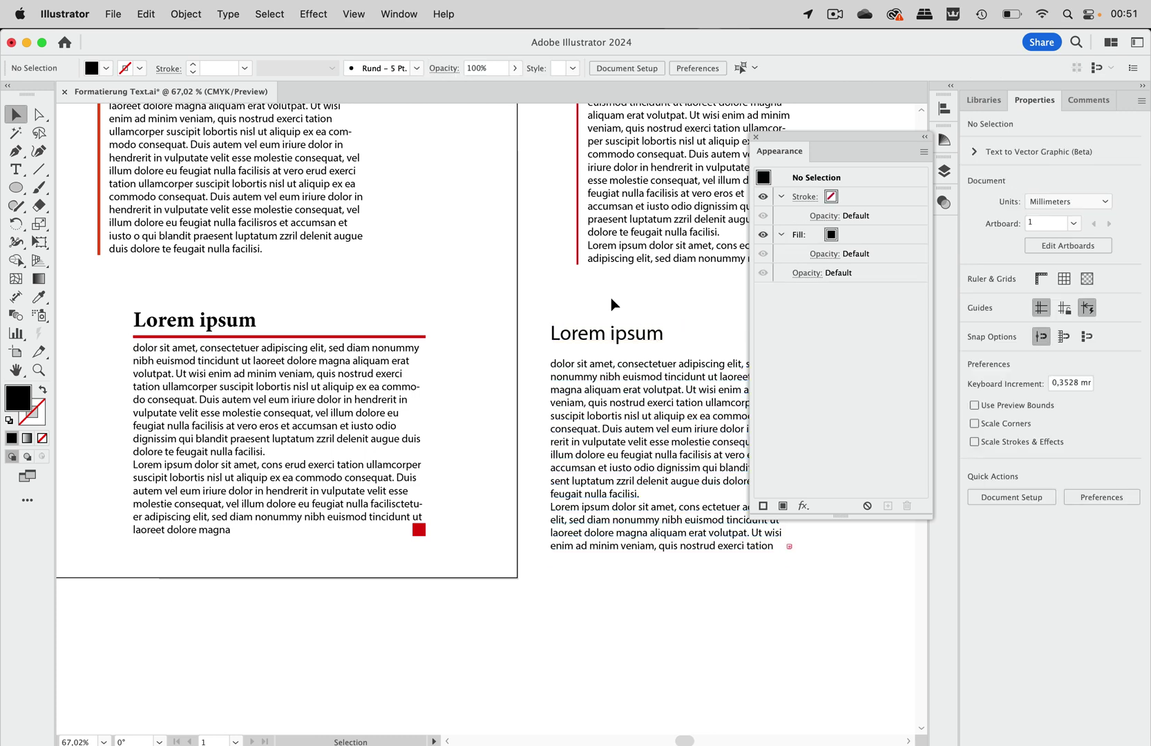
scroll(611, 298, "right", 5)
scroll(611, 298, "down", 2)
left_click(585, 403)
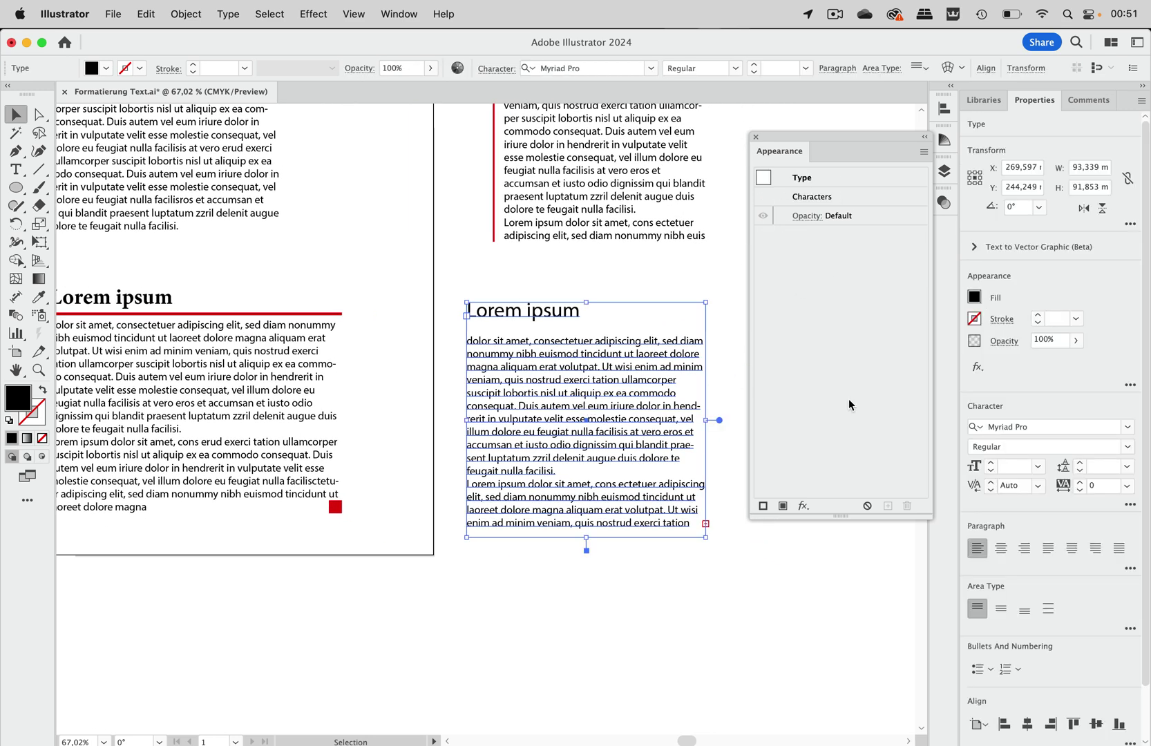
left_click(784, 507)
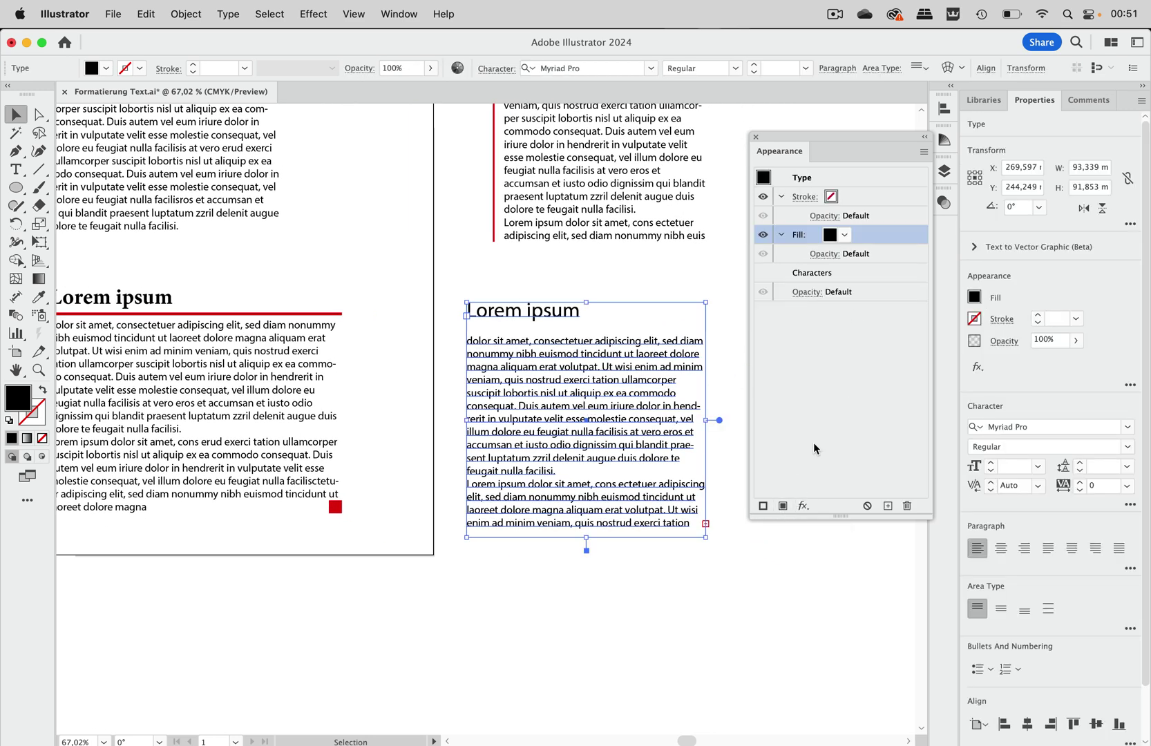
left_click(845, 234)
left_click(731, 261)
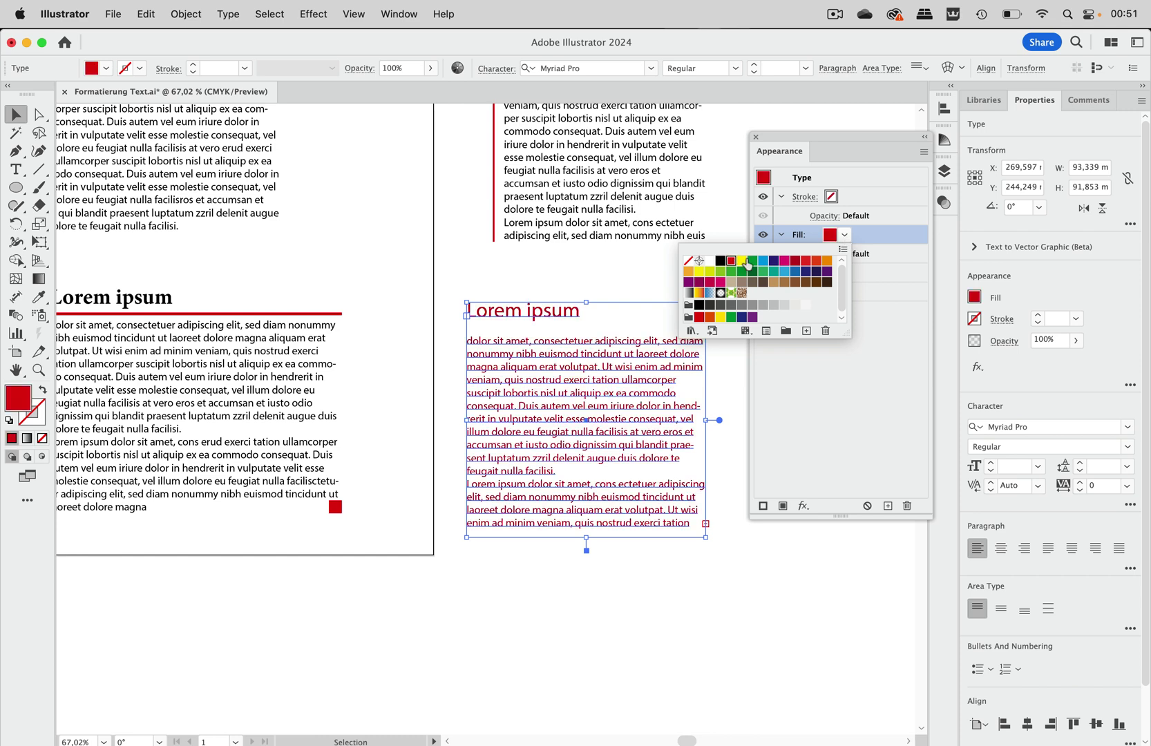
Step: Convert the text frame's red fill to a rectangle with relative size, 0 mm extra width and 0 mm extra height
left_click(874, 237)
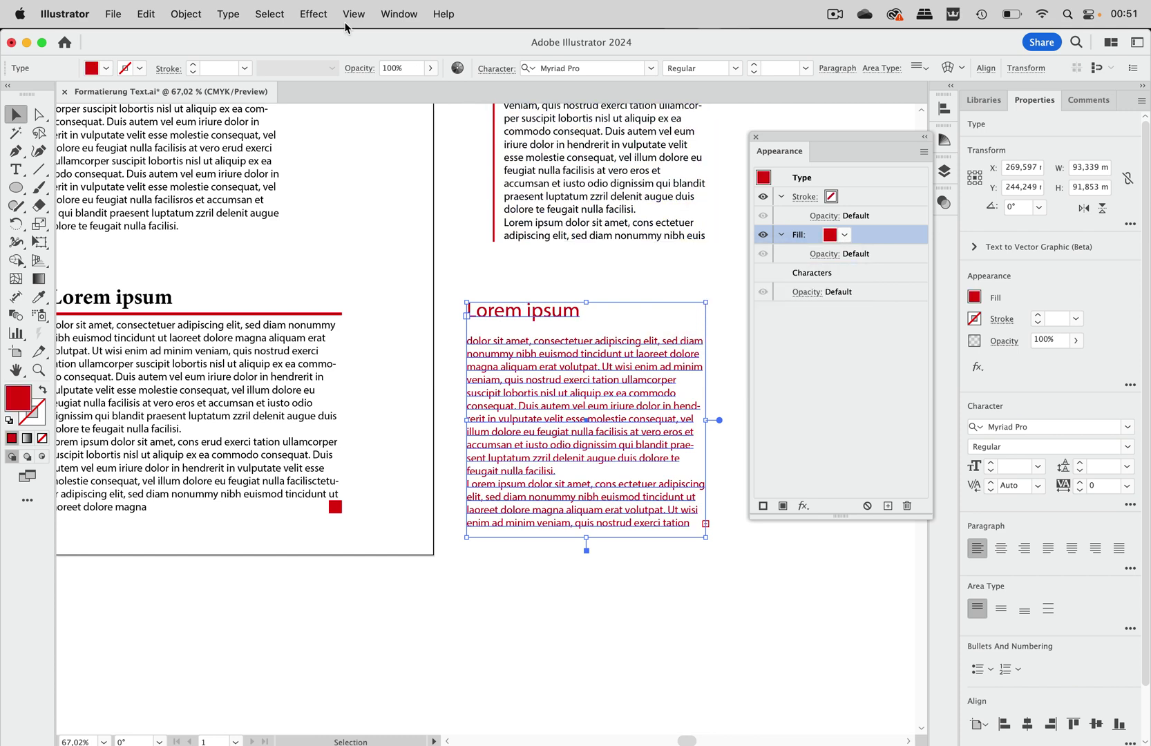
left_click(314, 14)
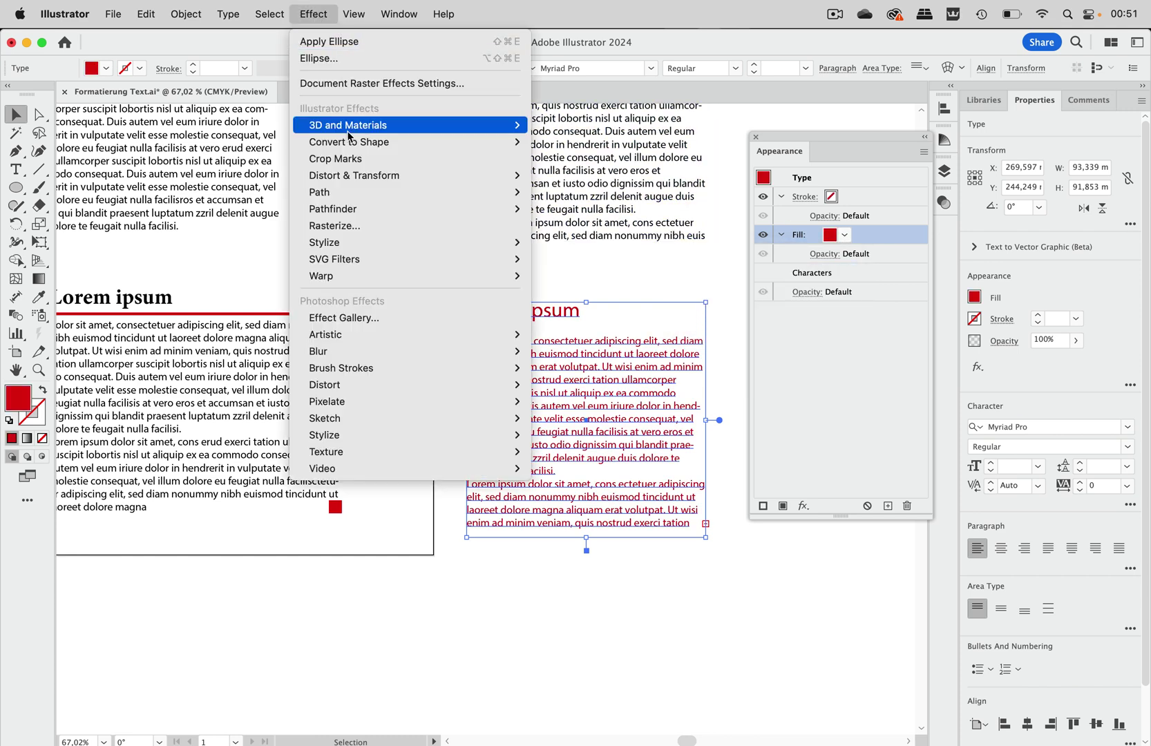
mouse_move(352, 149)
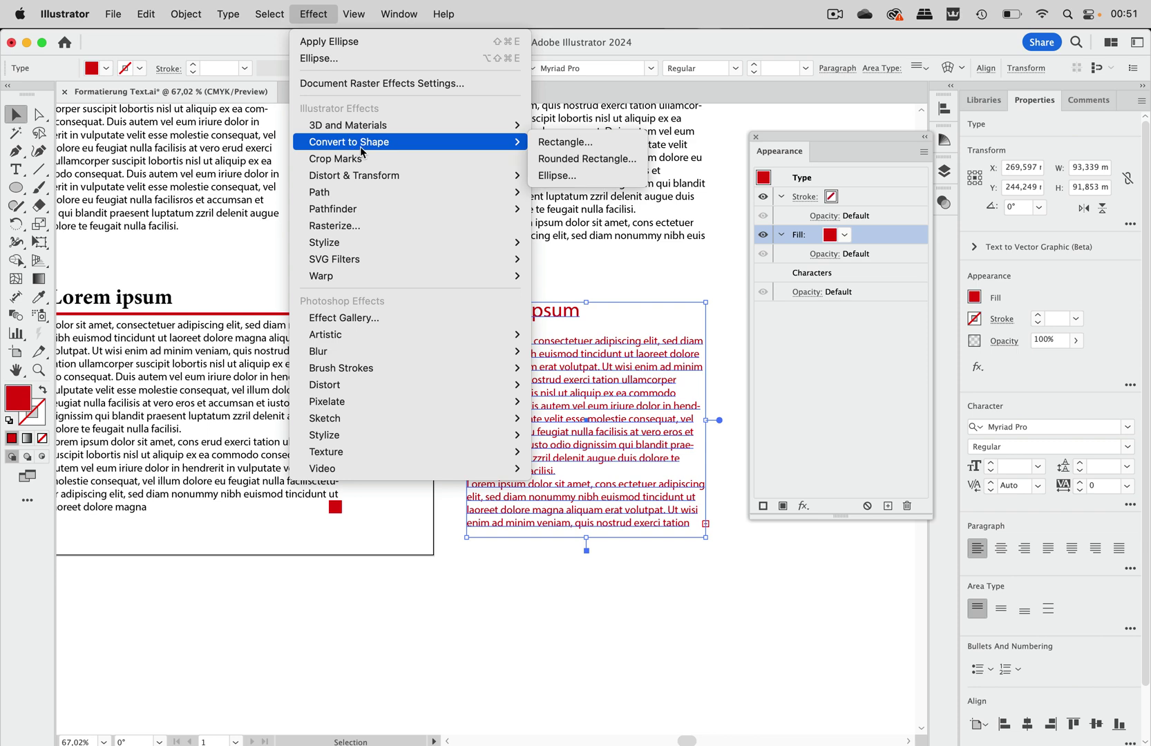
left_click(556, 142)
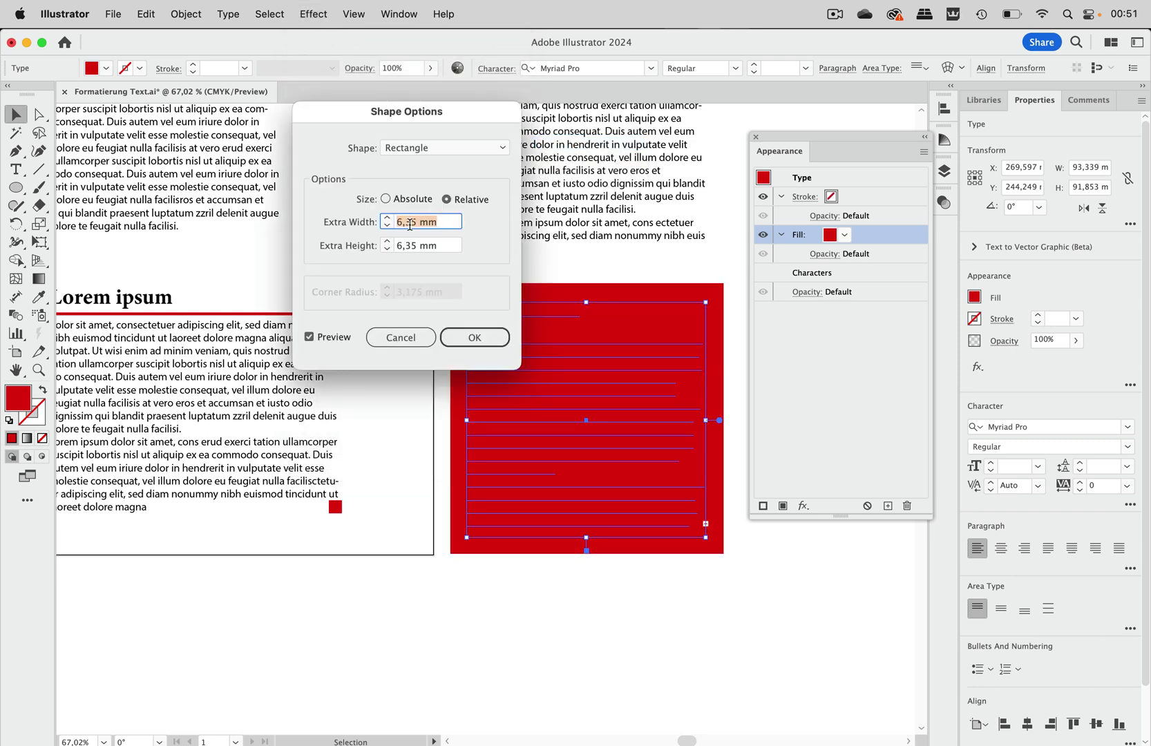
type("0")
key("Tab")
type("0")
left_click(451, 336)
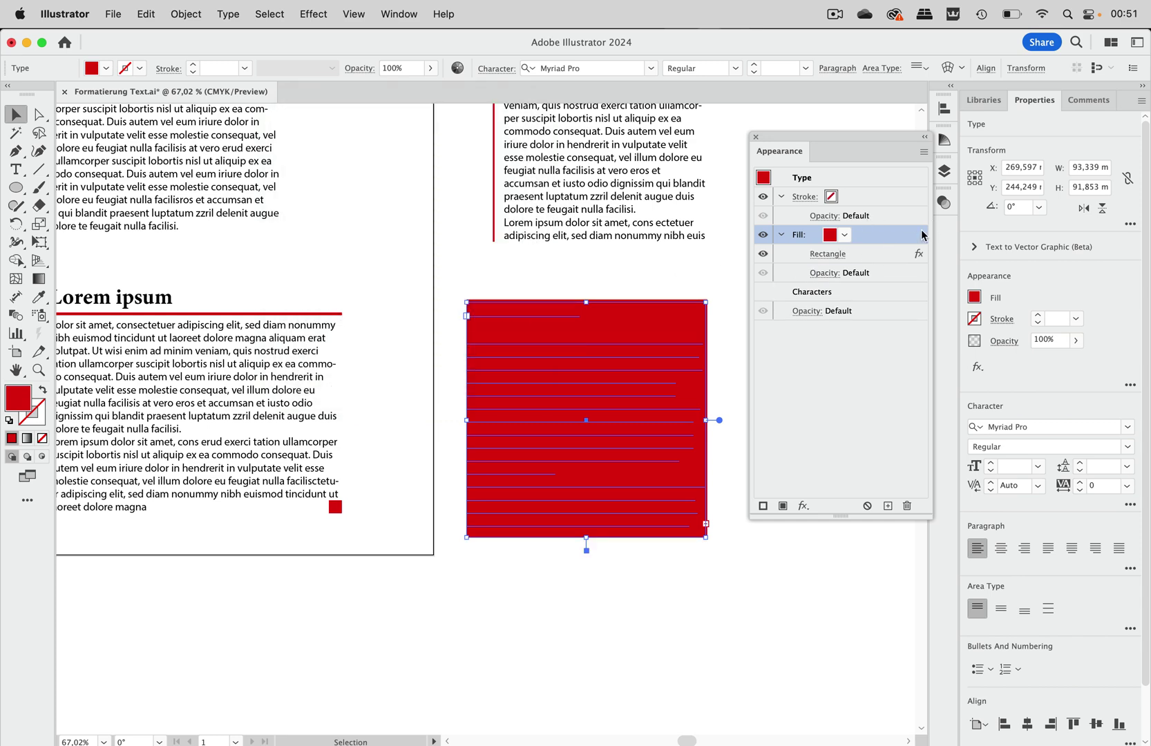
Step: Add a Transform effect to the red fill with 0% vertical scale and the top-left reference point
left_click(312, 14)
mouse_move(366, 176)
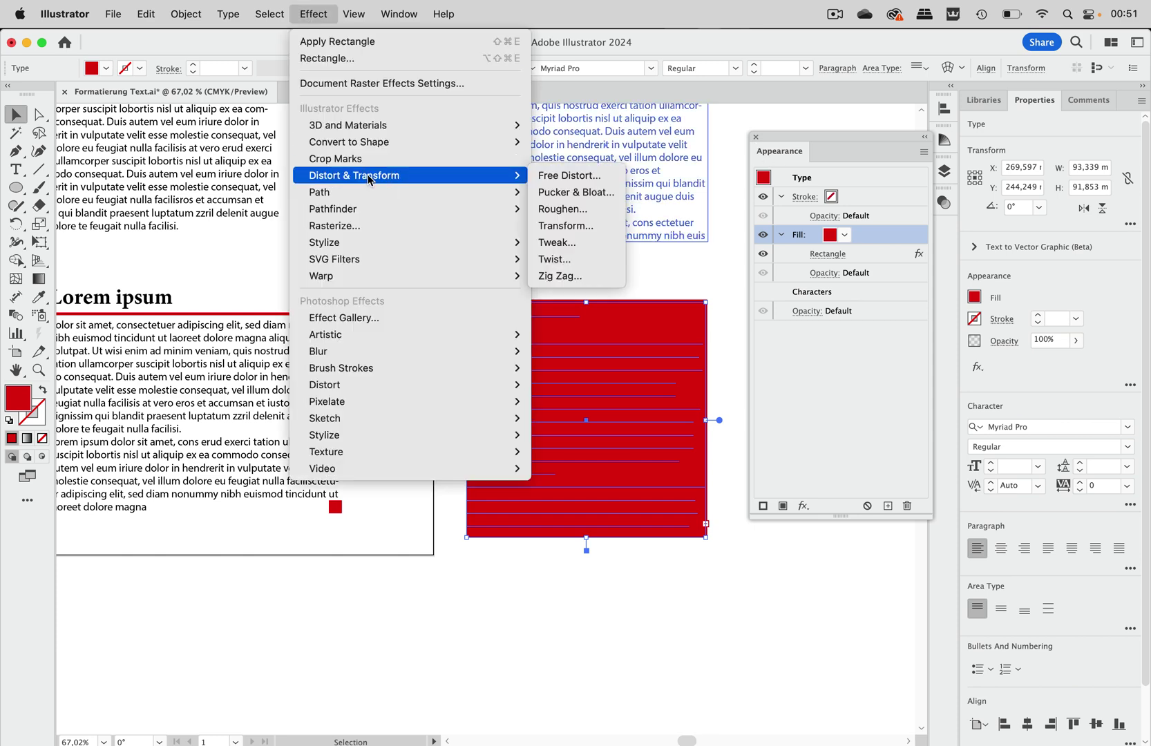
left_click(603, 226)
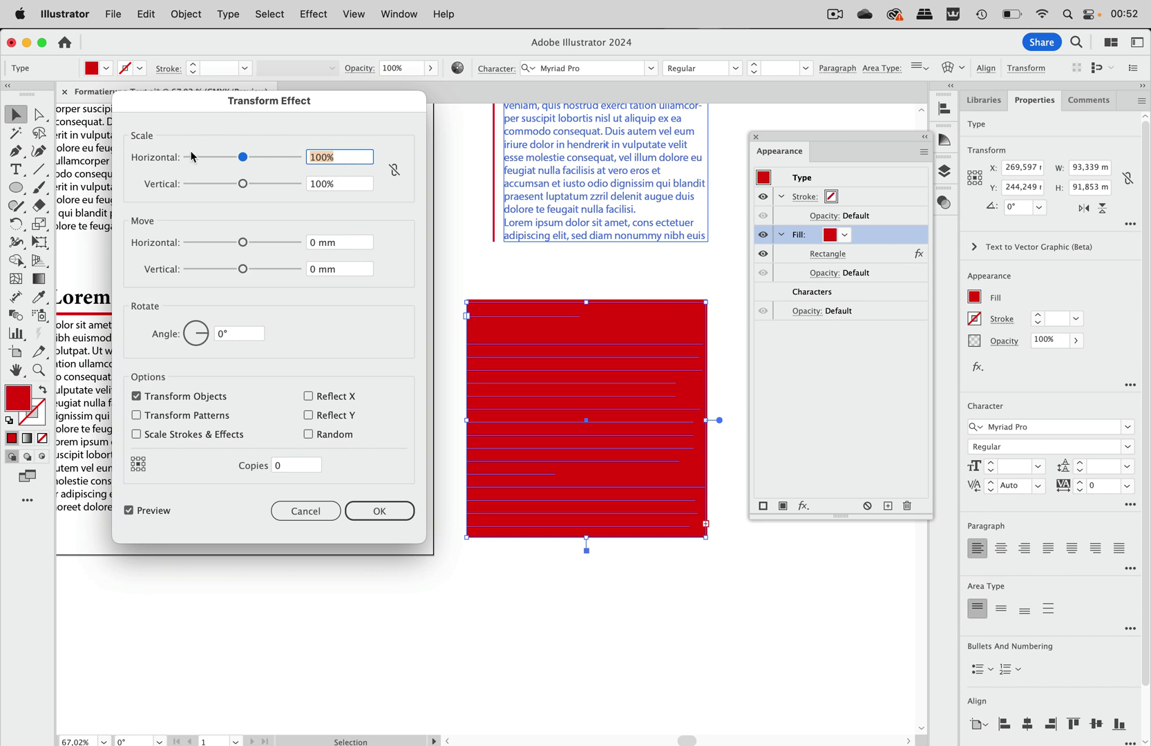
left_click(341, 184)
type("0")
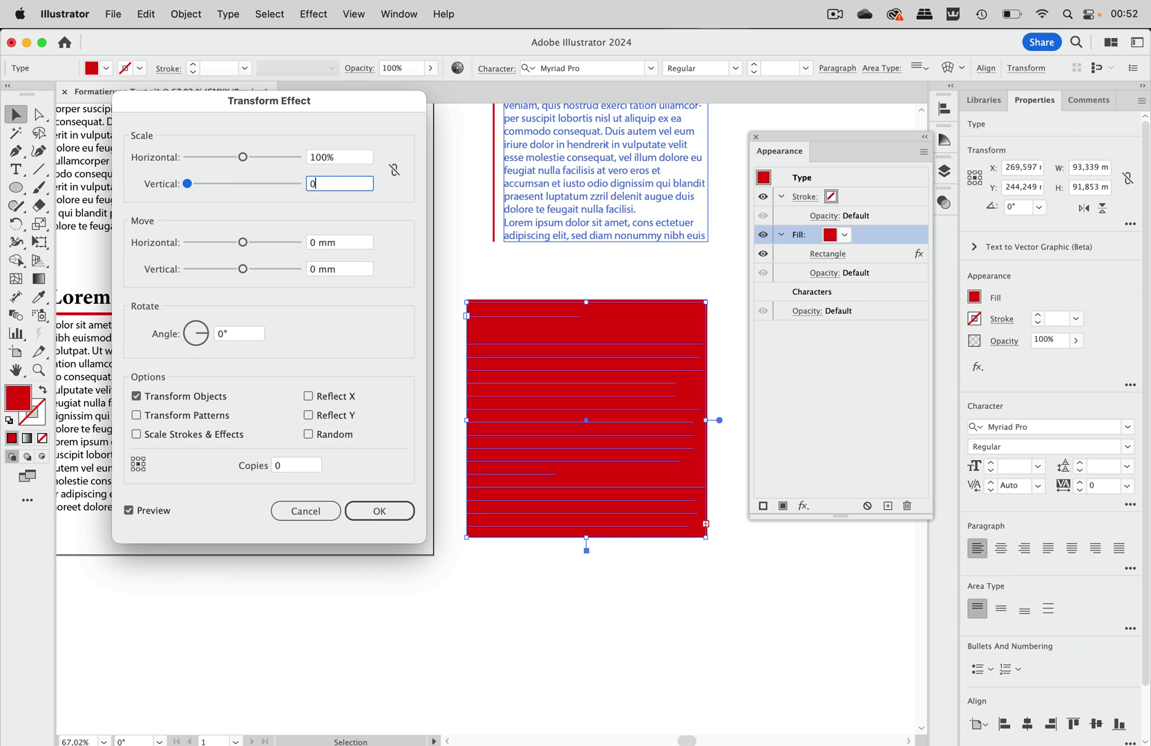
left_click(343, 159)
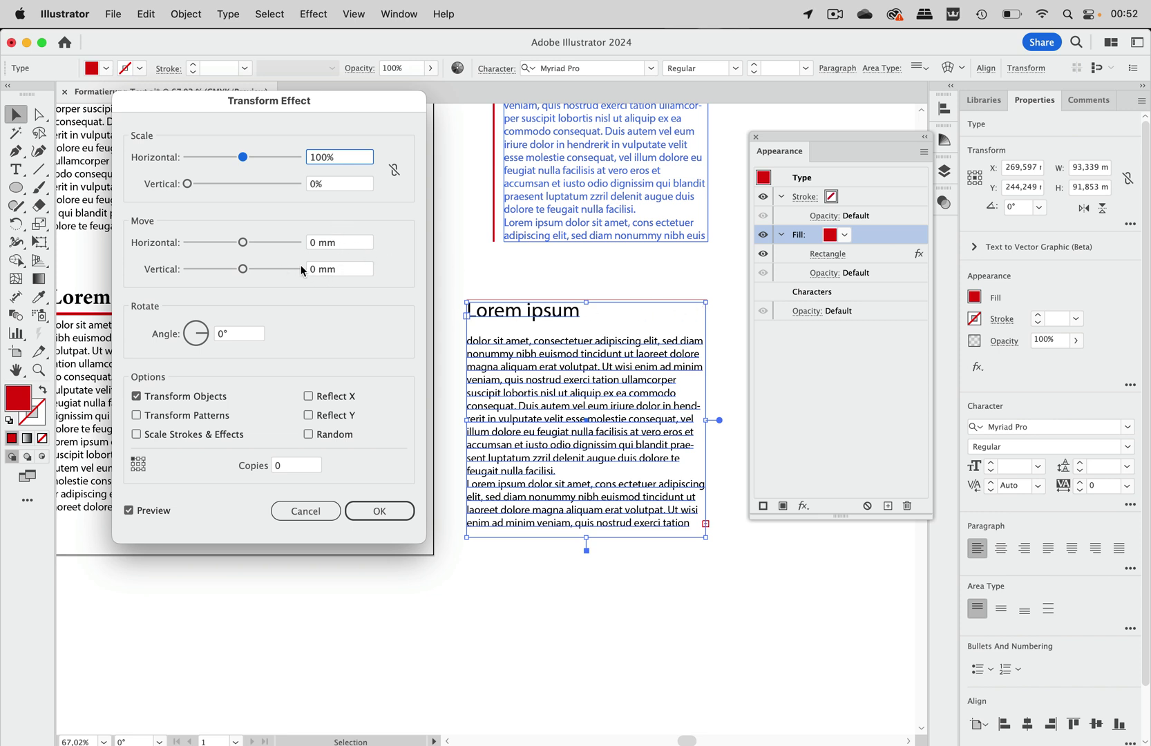
Step: Set the Transform effect's vertical move to 11 mm to place the line beneath the heading, and apply the effect
left_click(343, 277)
key("Up")
key("Up")
key("Up")
key("Up")
key("Up")
key("Up")
key("Up")
key("Up")
key("Up")
key("Up")
key("Up")
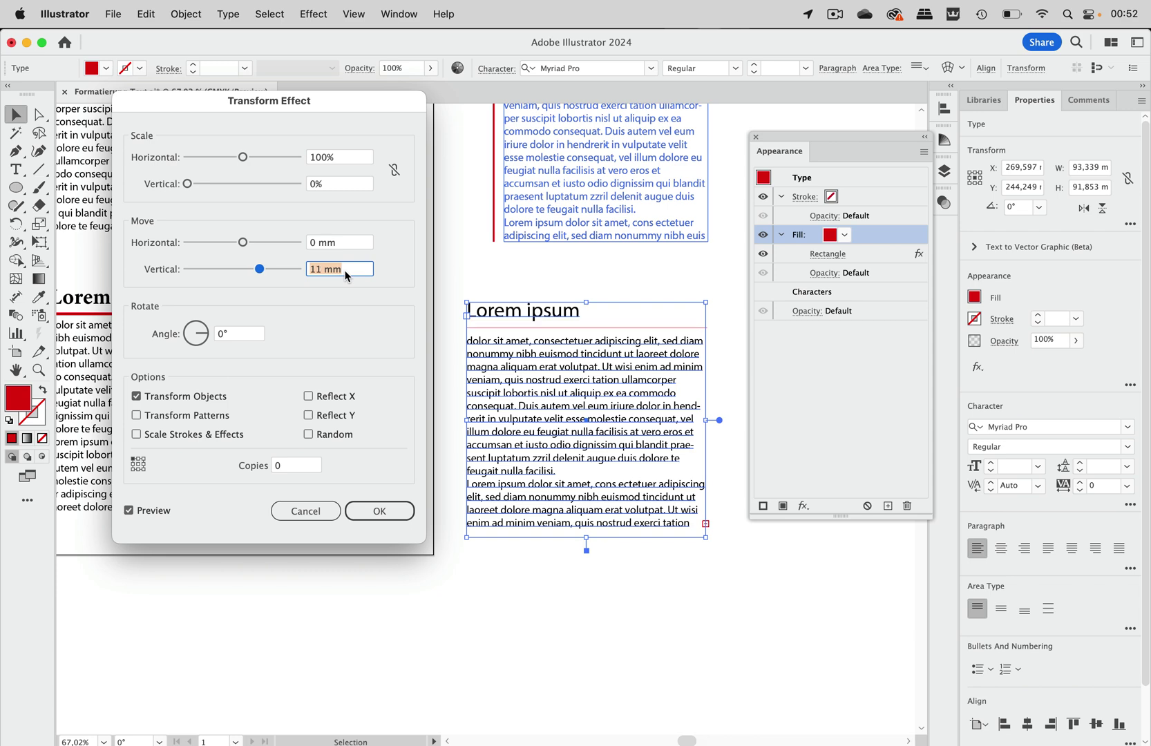
left_click(379, 510)
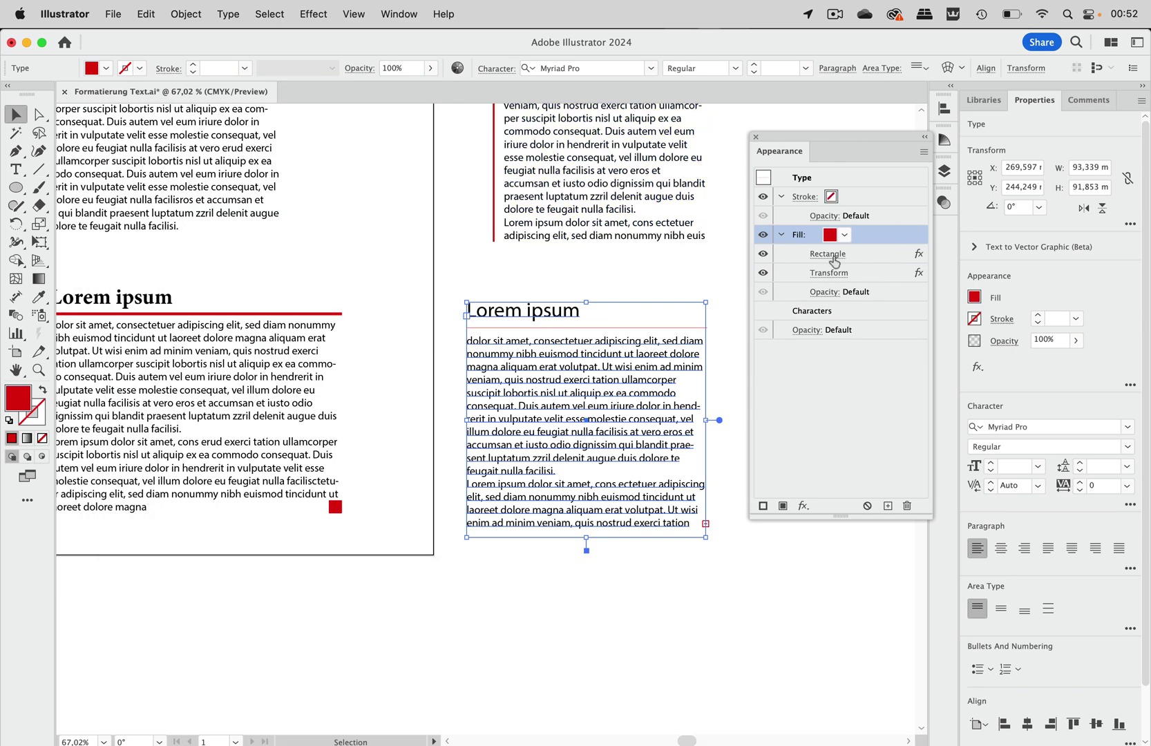
Step: Apply a second Rectangle shape effect to the red fill with 0 mm extra width and 1 mm extra height
left_click(313, 14)
mouse_move(449, 141)
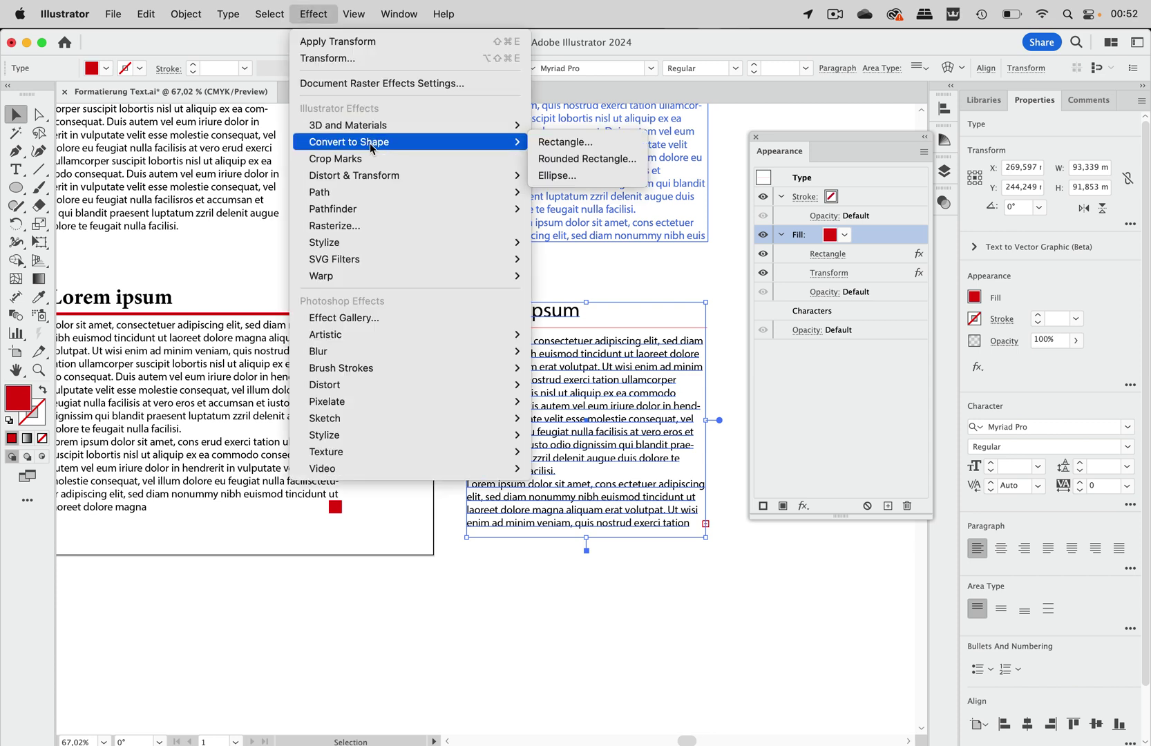
left_click(617, 146)
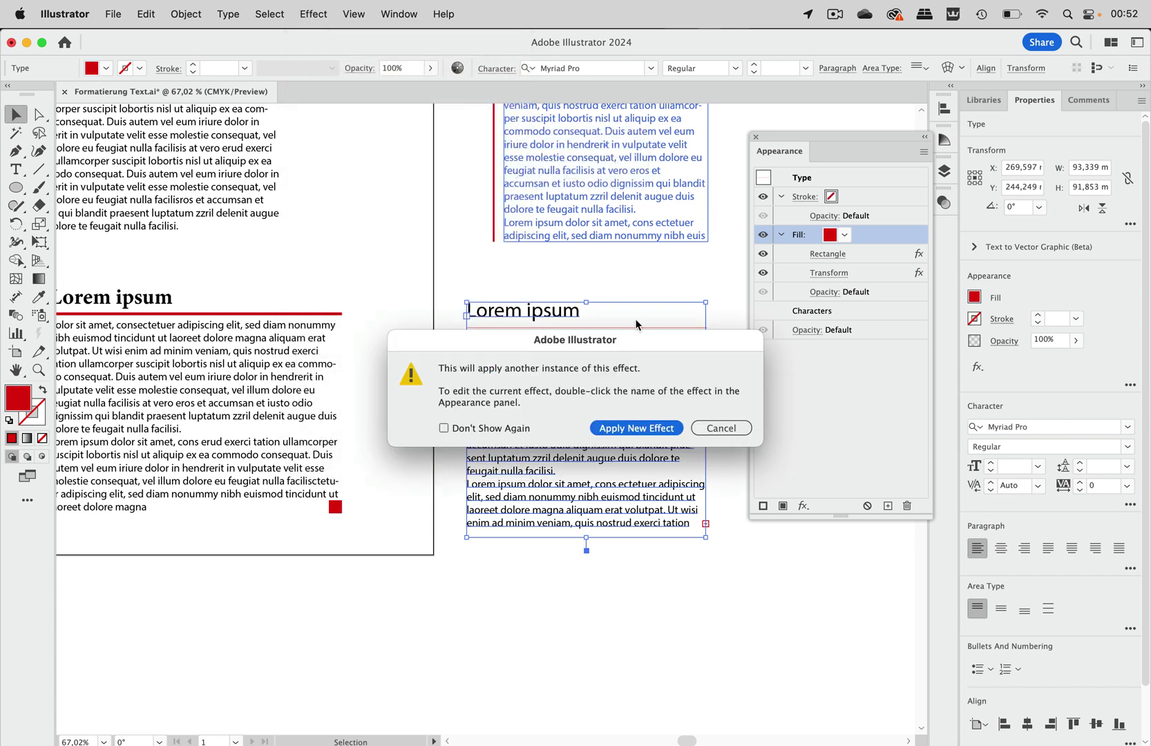
left_click(654, 428)
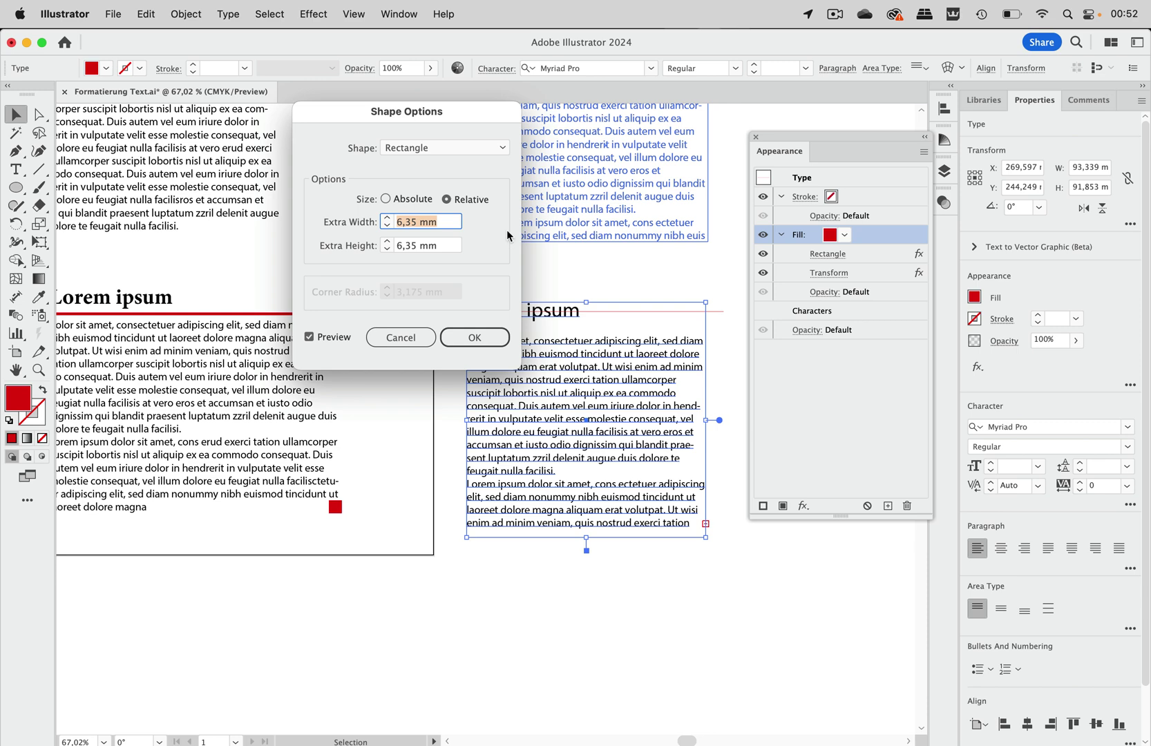
double_click(410, 221)
type("0")
double_click(408, 245)
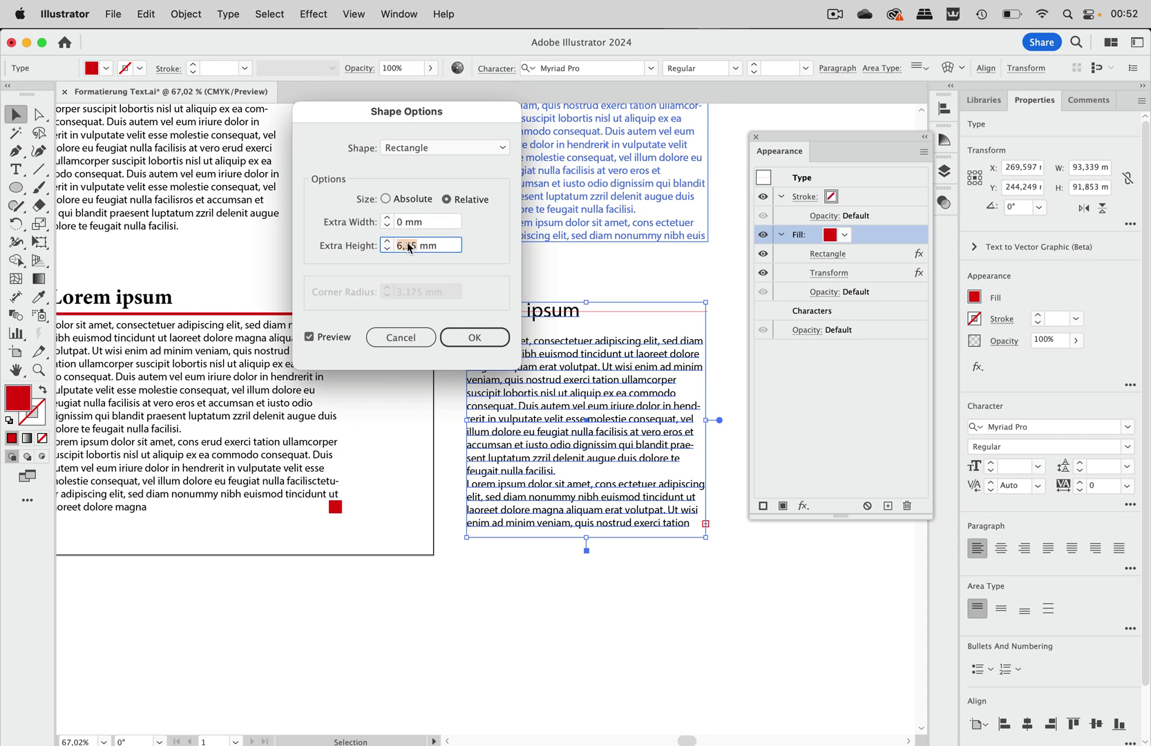
left_click(472, 338)
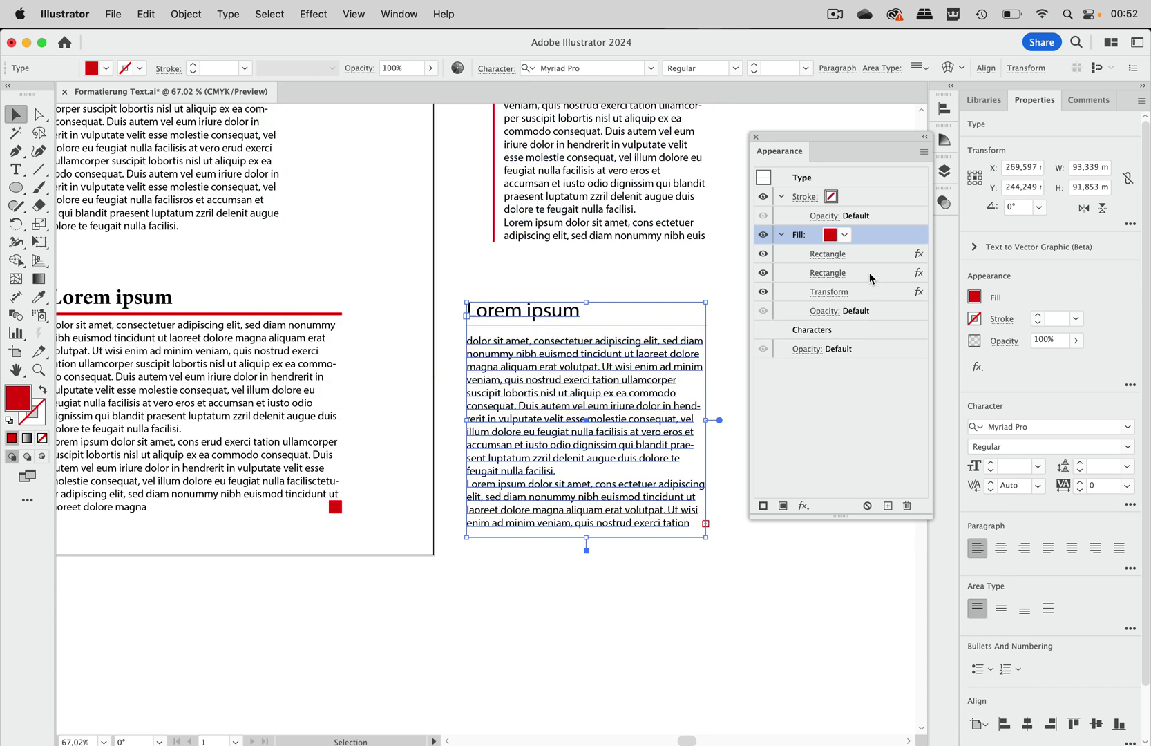
Step: Reorder the fill's effects so the second Rectangle effect comes after the Transform effect
left_click(870, 276)
left_click(829, 273)
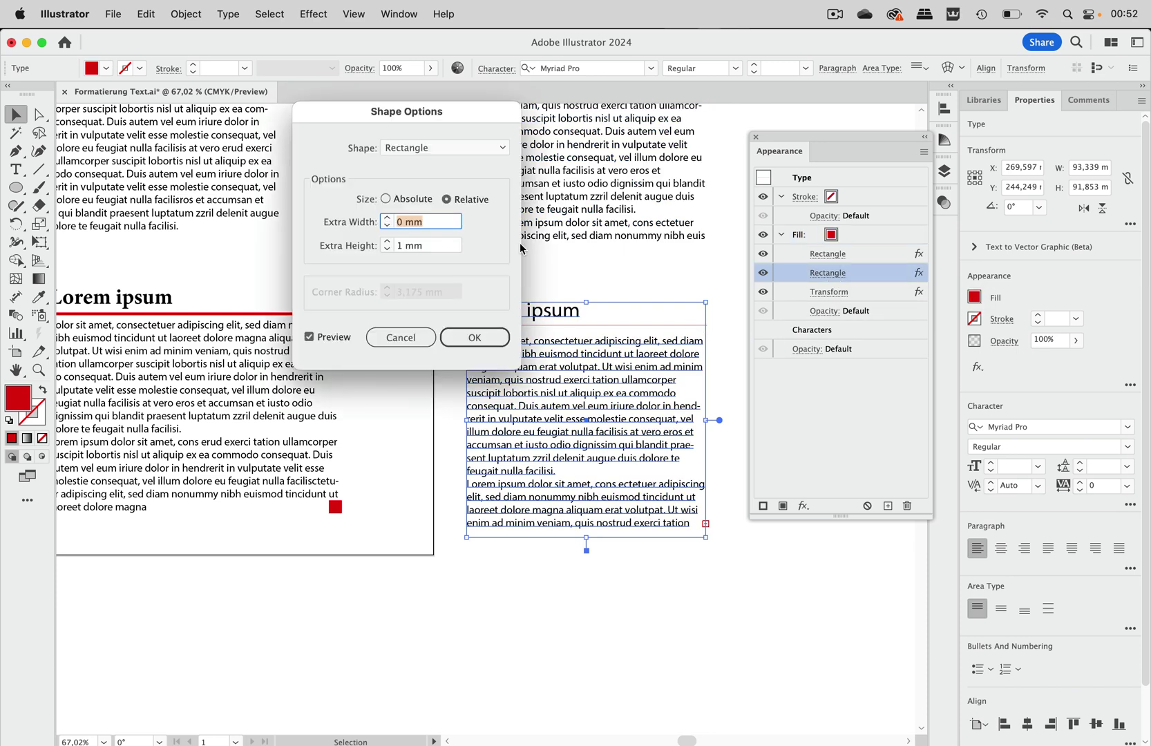
left_click(475, 338)
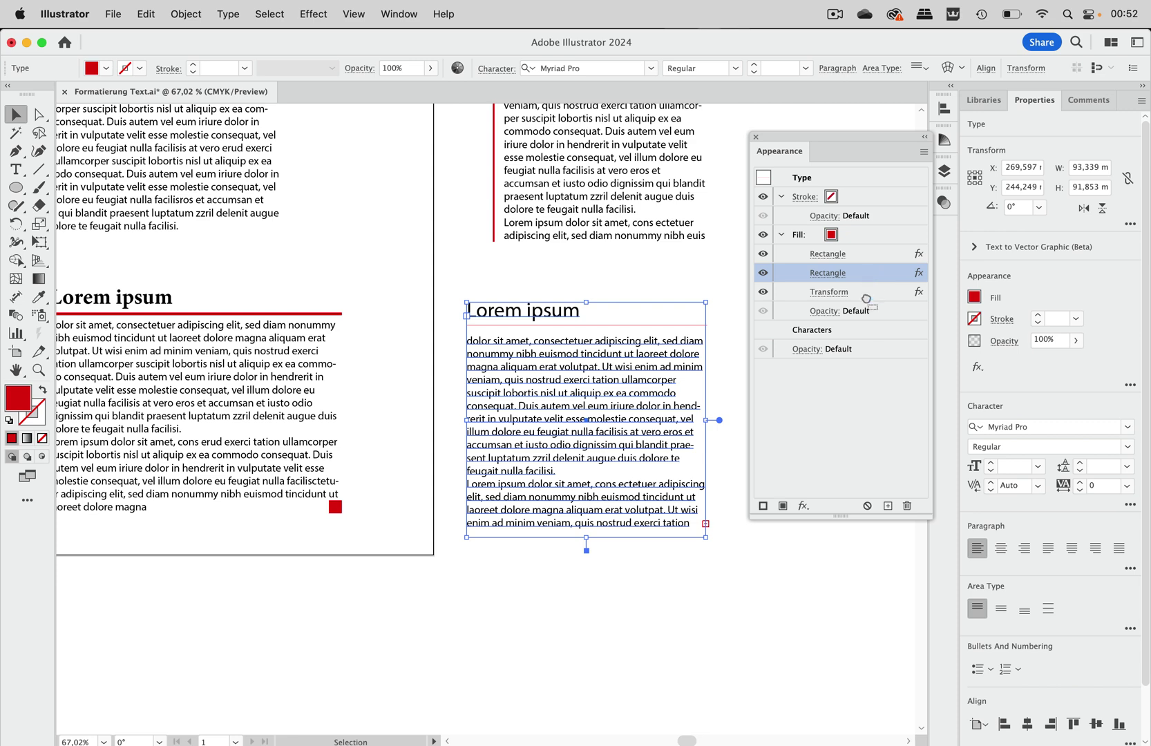
left_click_drag(867, 299, 868, 304)
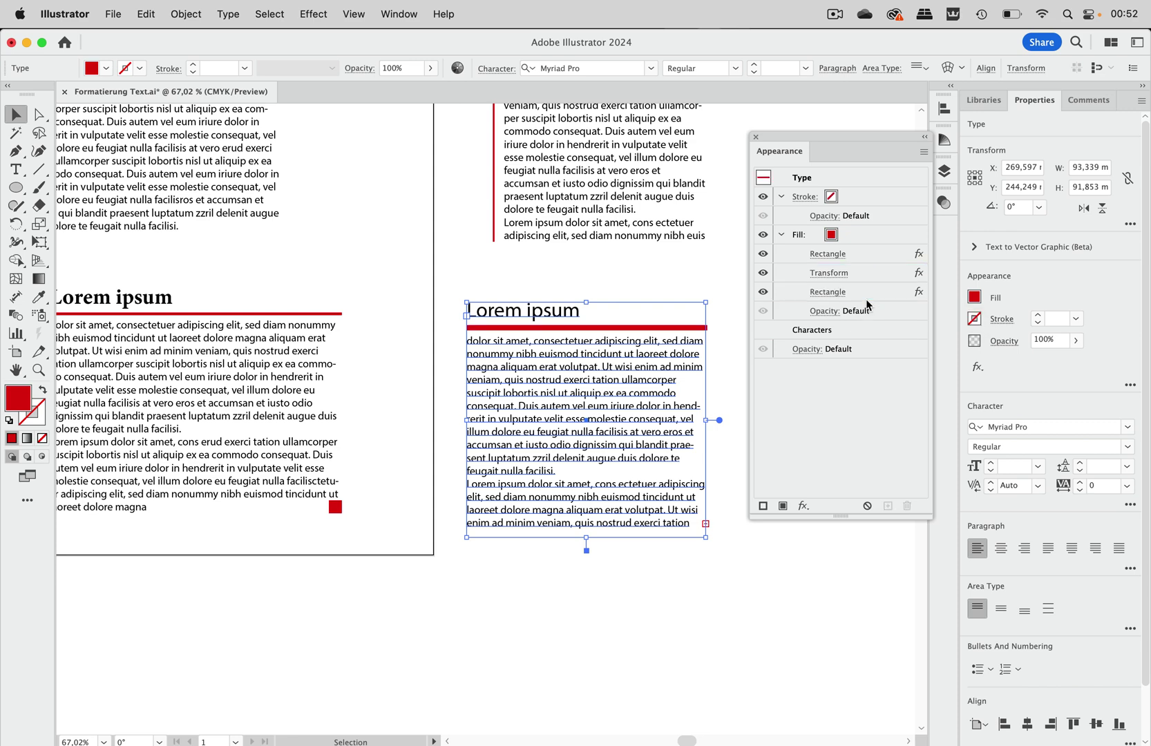
Step: Set the extra height of the fill's last Rectangle effect to 0,3 mm
left_click(829, 291)
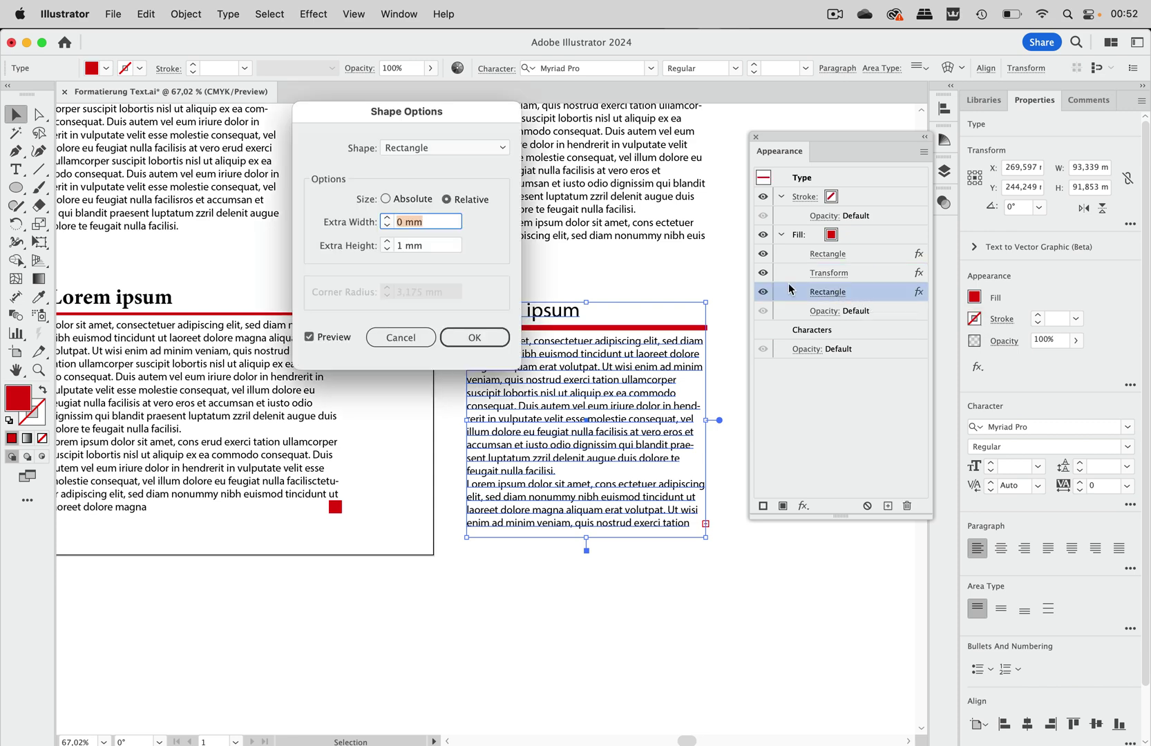
double_click(398, 246)
type("0,3")
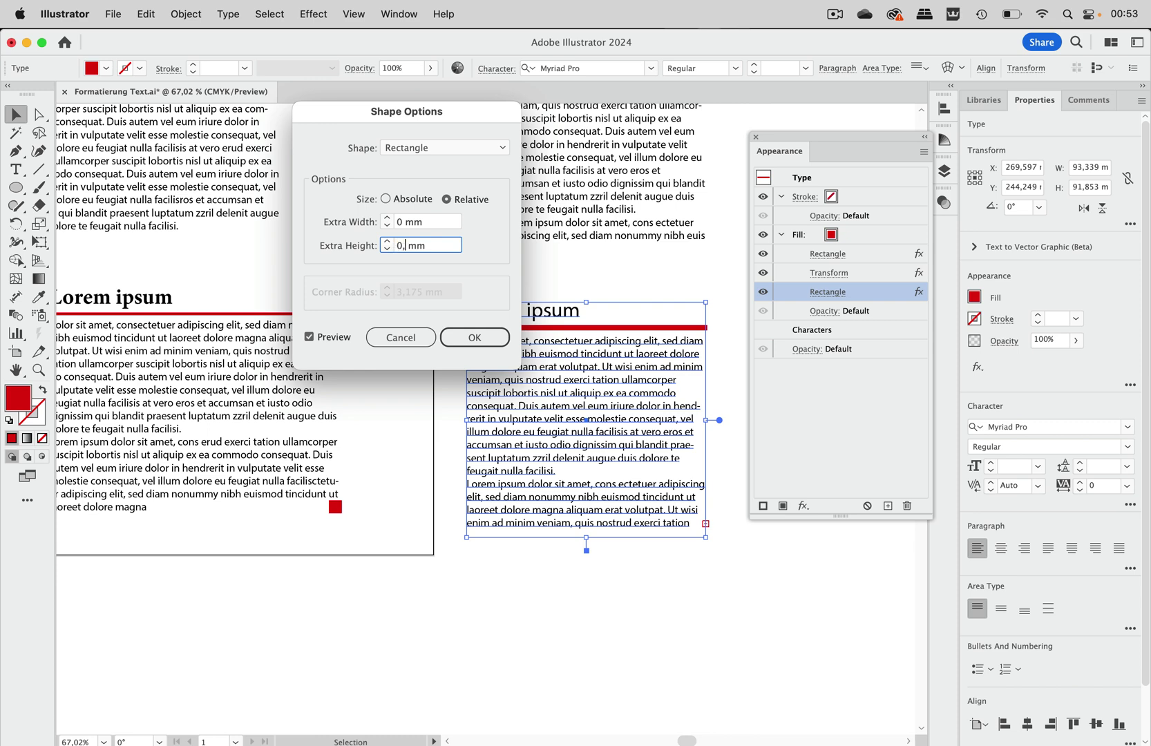
left_click(479, 340)
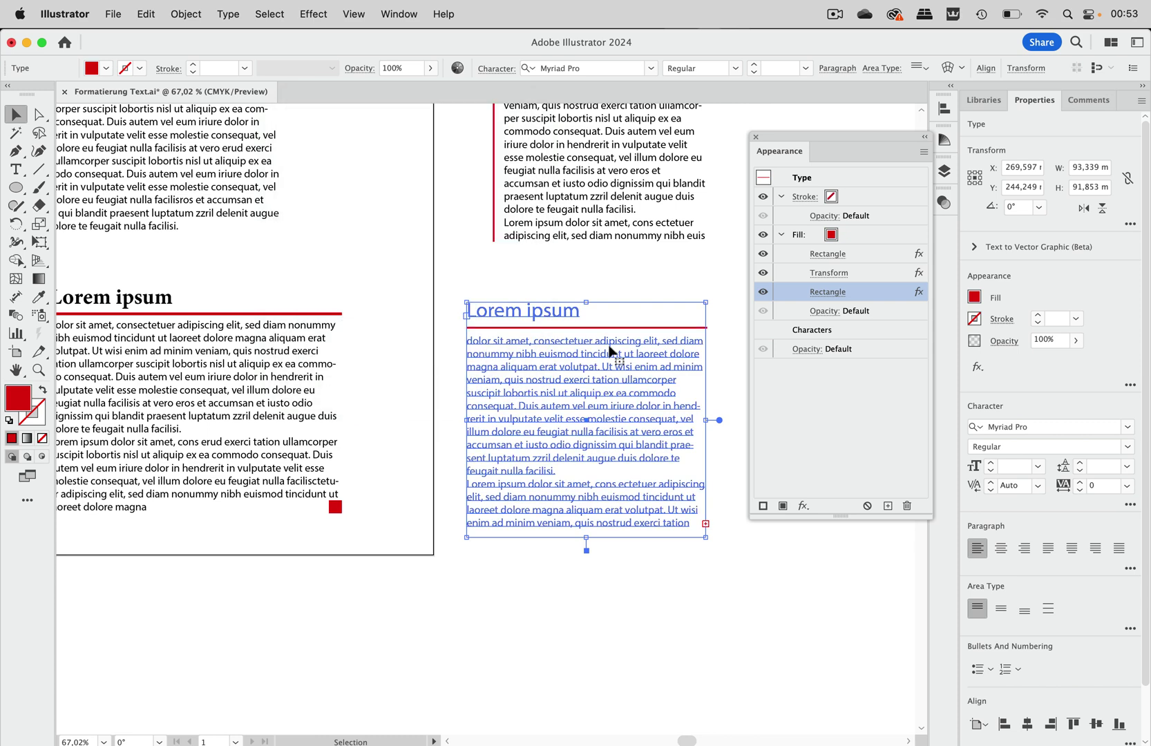
Step: Resize the text frame to about 93 × 123 mm to test how the heading line adapts
scroll(685, 300, "down", 2)
scroll(686, 300, "right", 2)
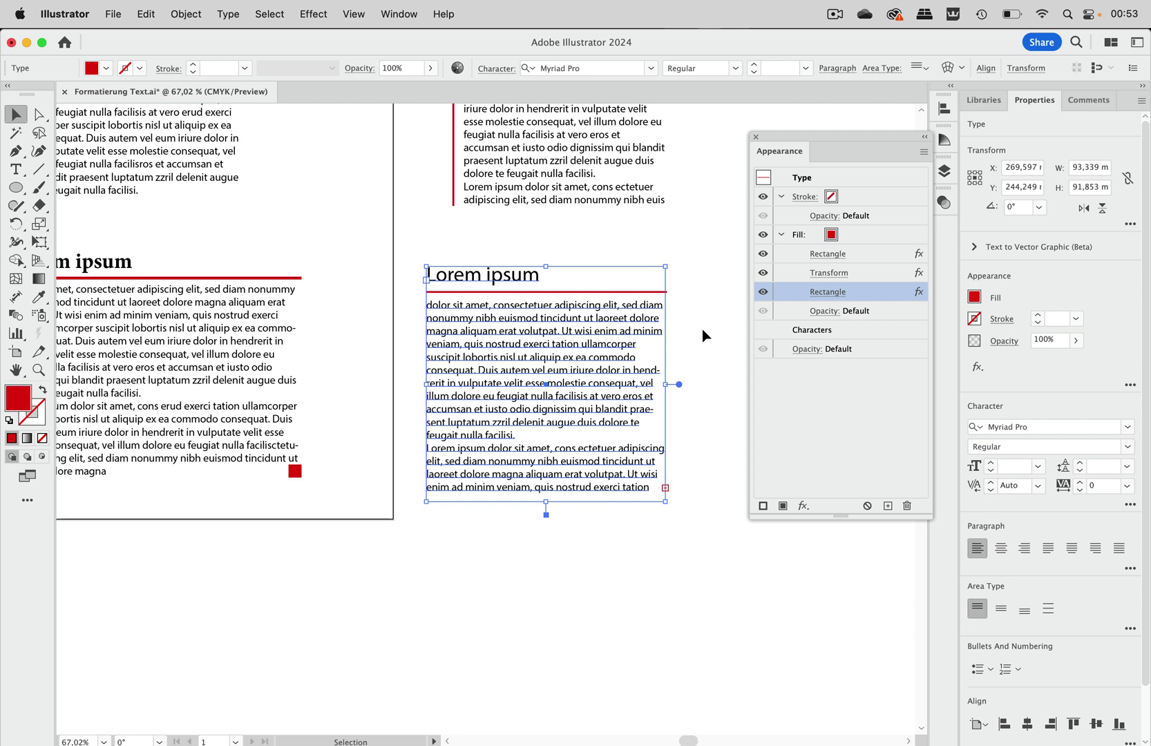
left_click(703, 329)
left_click(615, 345)
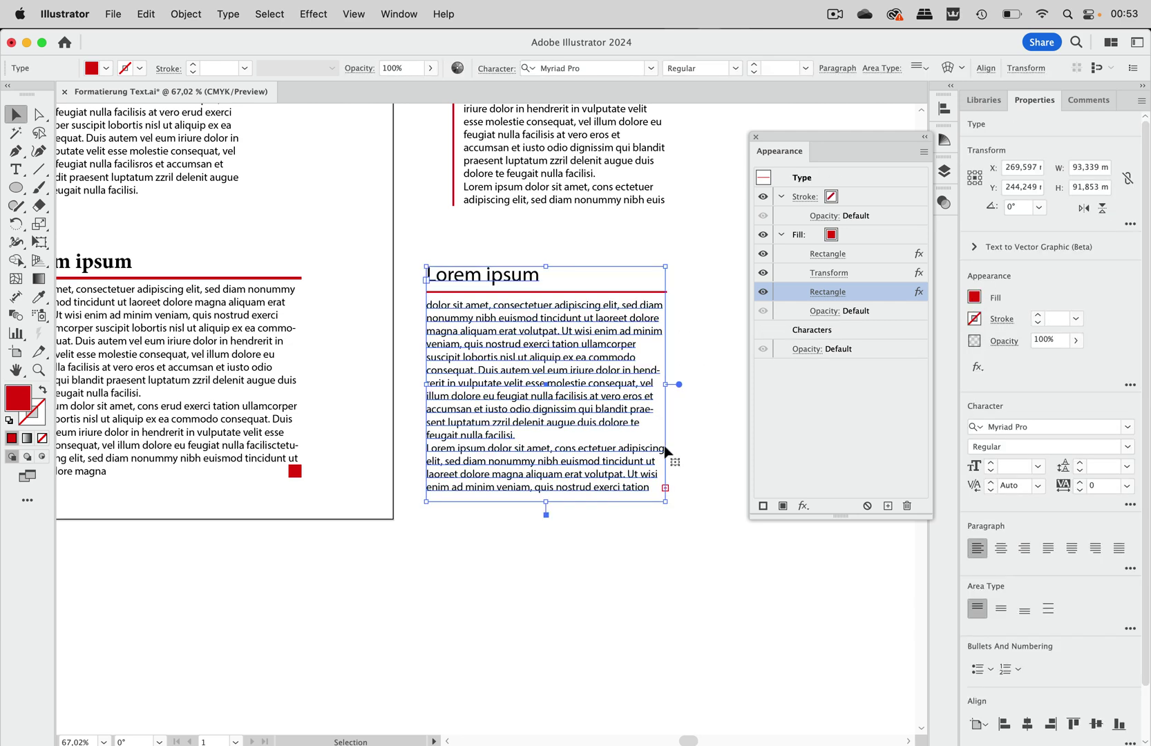
mouse_move(666, 501)
left_mouse_down()
mouse_move(727, 499)
mouse_move(597, 478)
mouse_move(683, 478)
mouse_move(604, 478)
mouse_move(664, 481)
left_mouse_up()
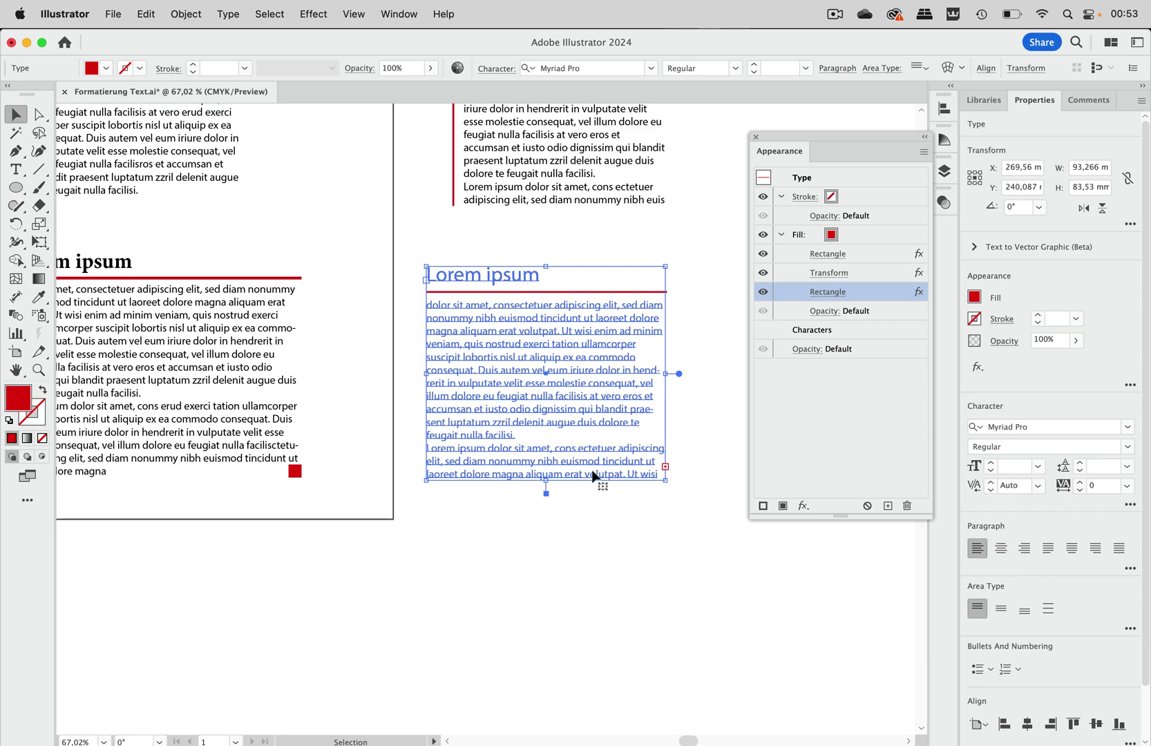
left_click_drag(546, 481, 546, 584)
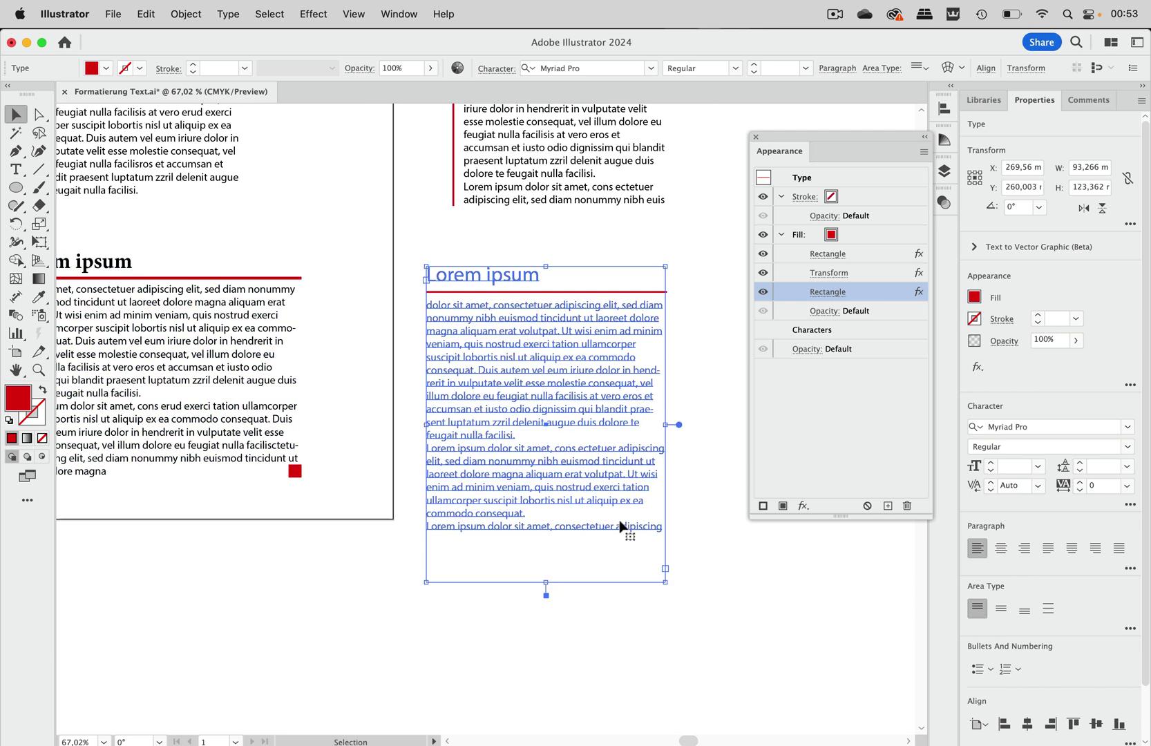
Step: Duplicate the red line fill and set the copy's Transform reference point to bottom right
left_click(865, 236)
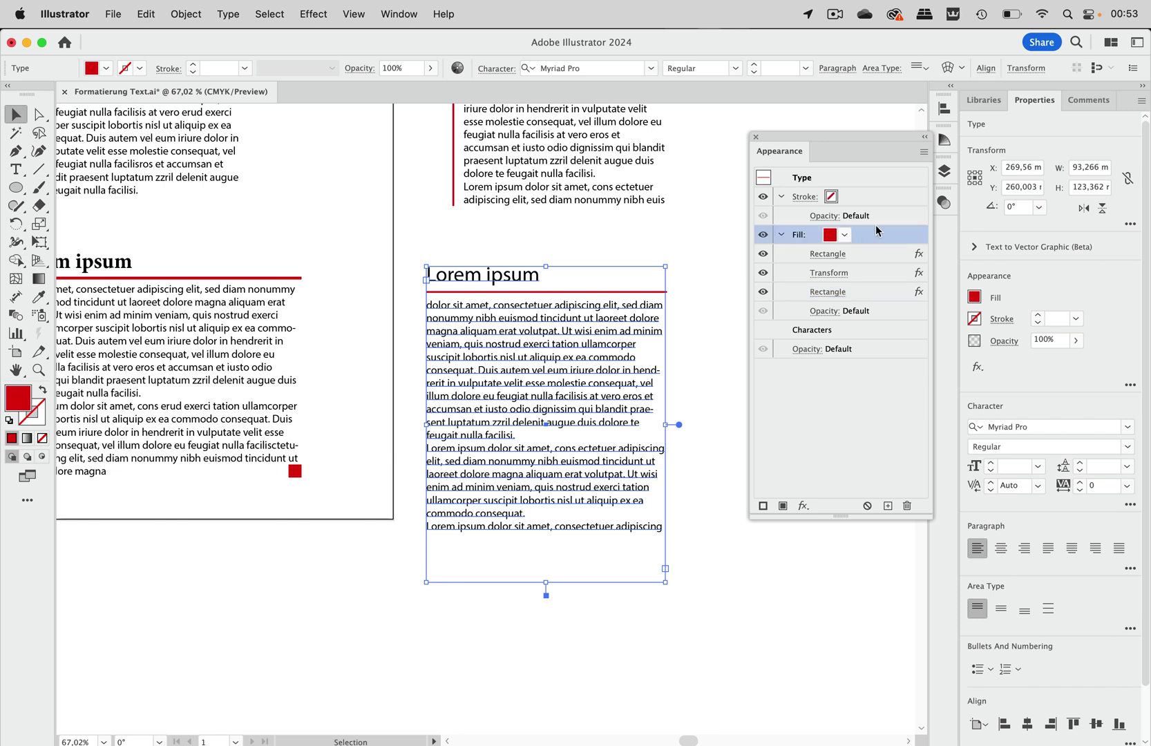
left_click_drag(879, 238, 895, 510)
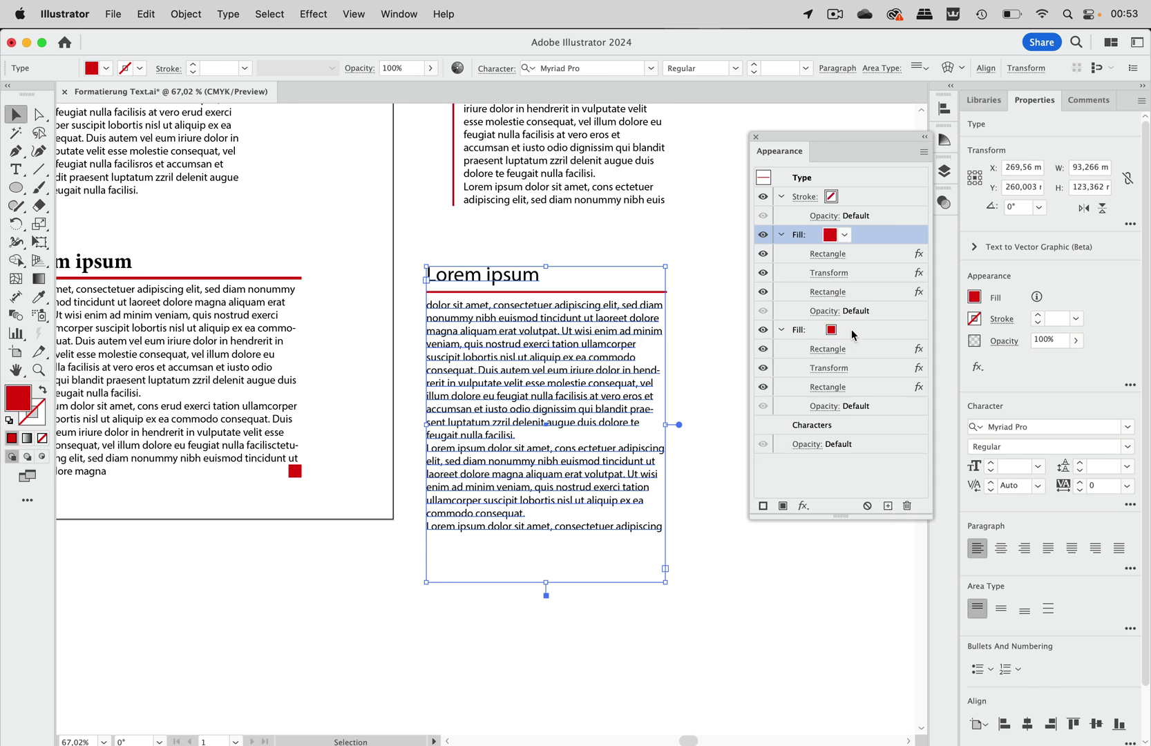
left_click(836, 371)
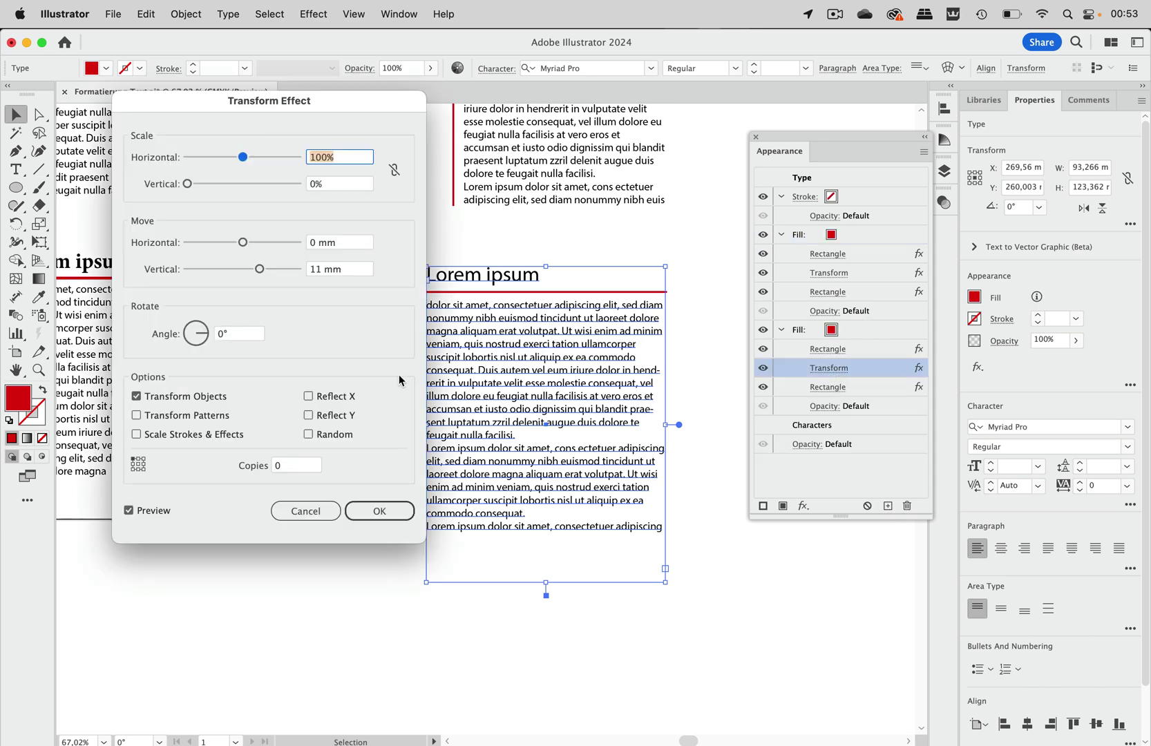
left_click(142, 469)
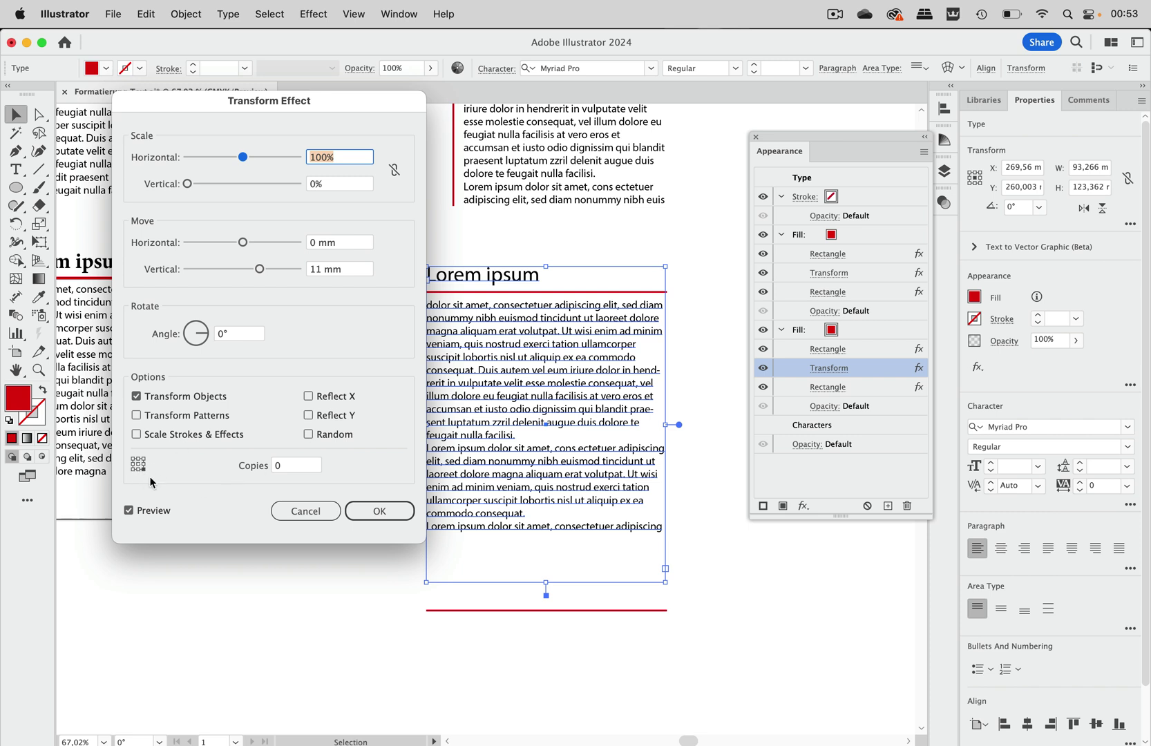
Step: Set the lower fill's Transform move to 4,2333 mm both horizontally and vertically
left_click(355, 269)
key("Down")
key("Down")
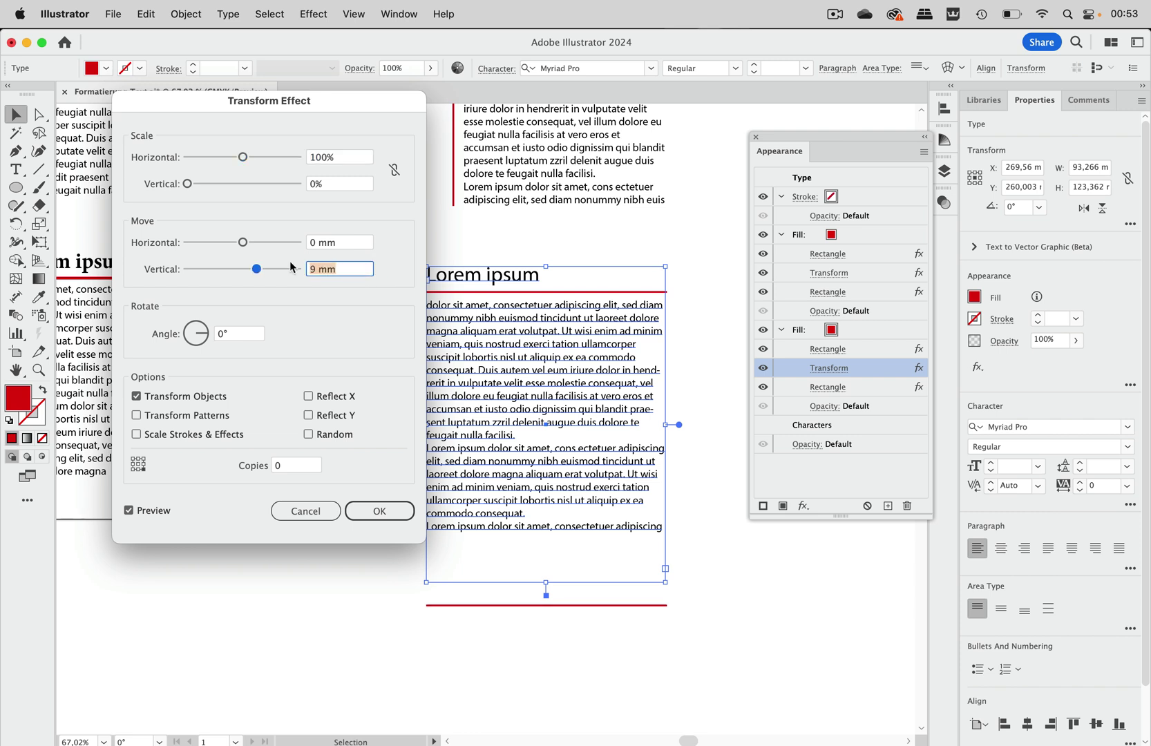
left_click_drag(256, 271, 250, 246)
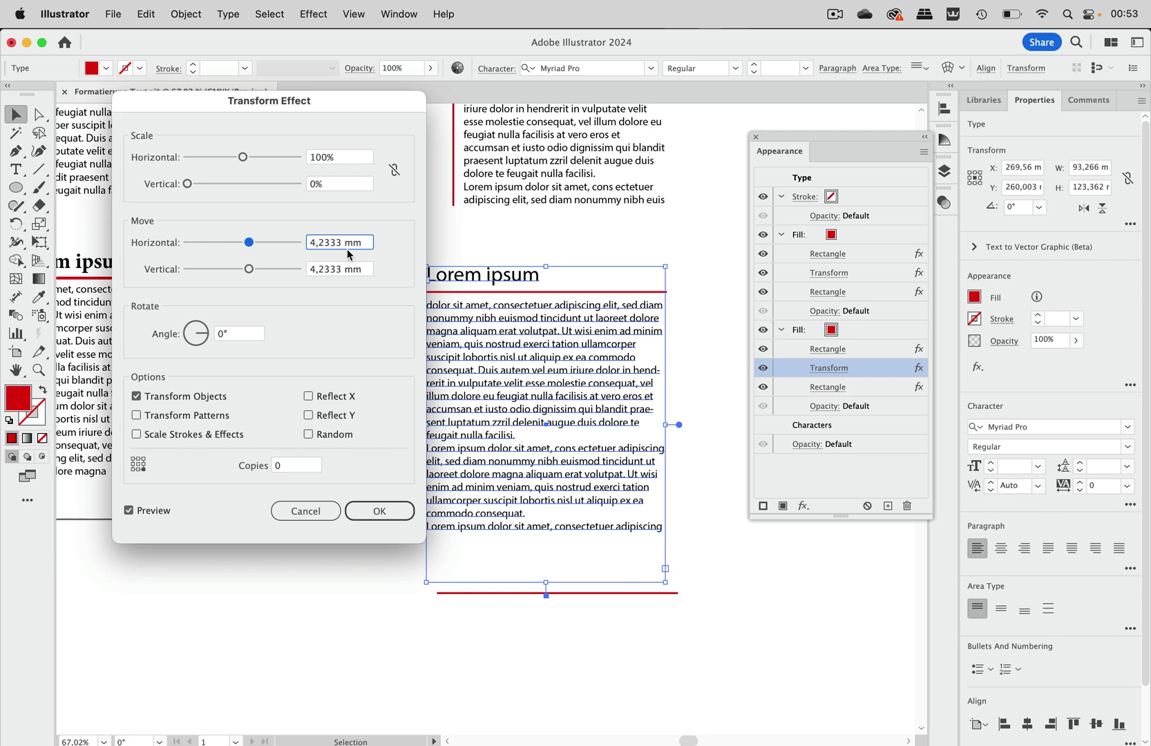
Step: Reduce the lower fill's horizontal scale to 0% and apply the edited Transform effect
double_click(323, 164)
type("0")
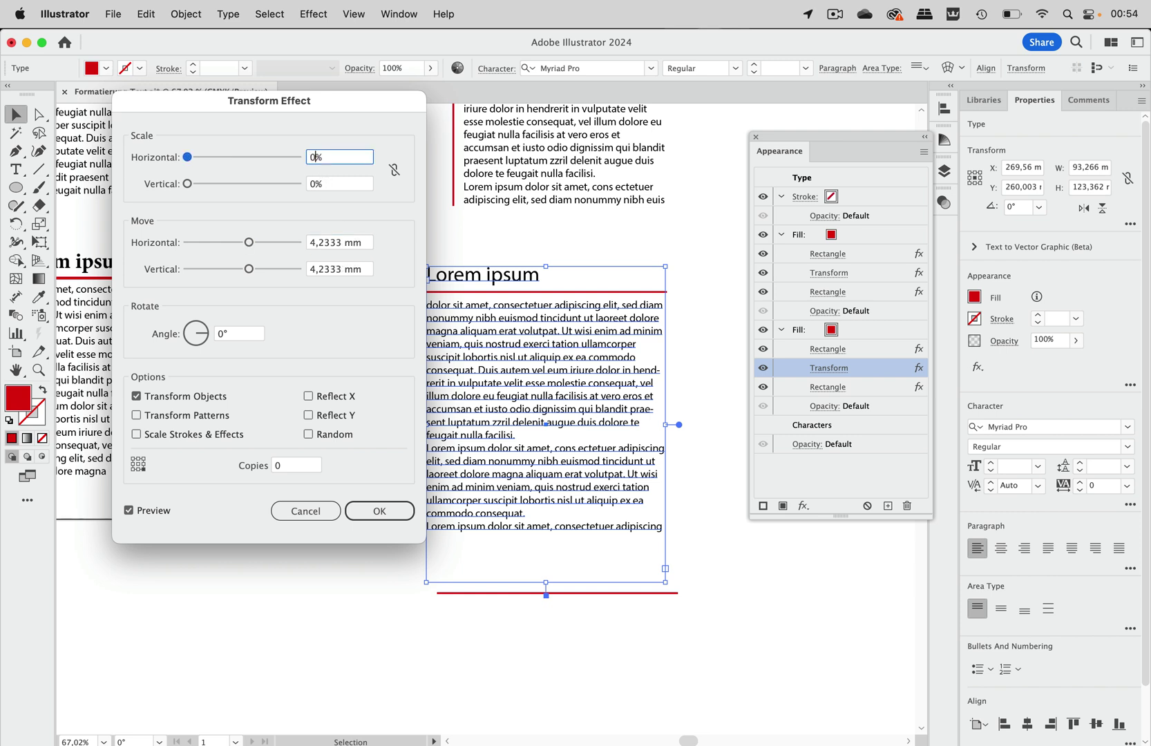
left_click(329, 184)
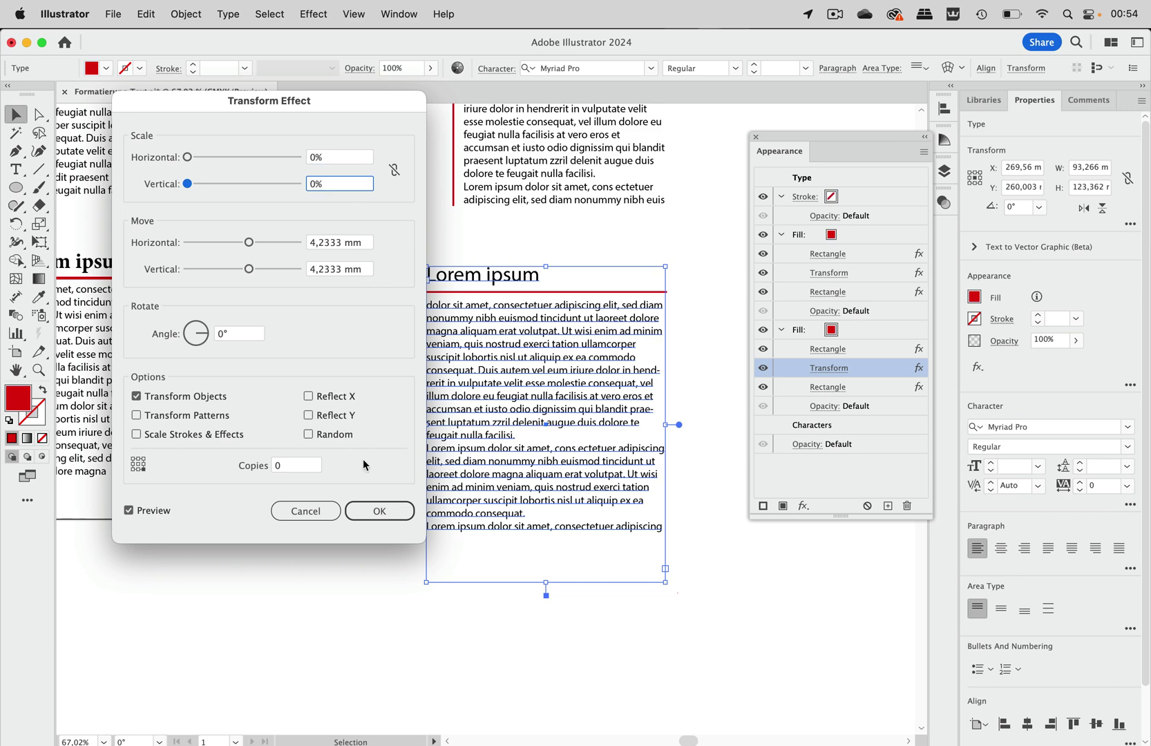
left_click(380, 510)
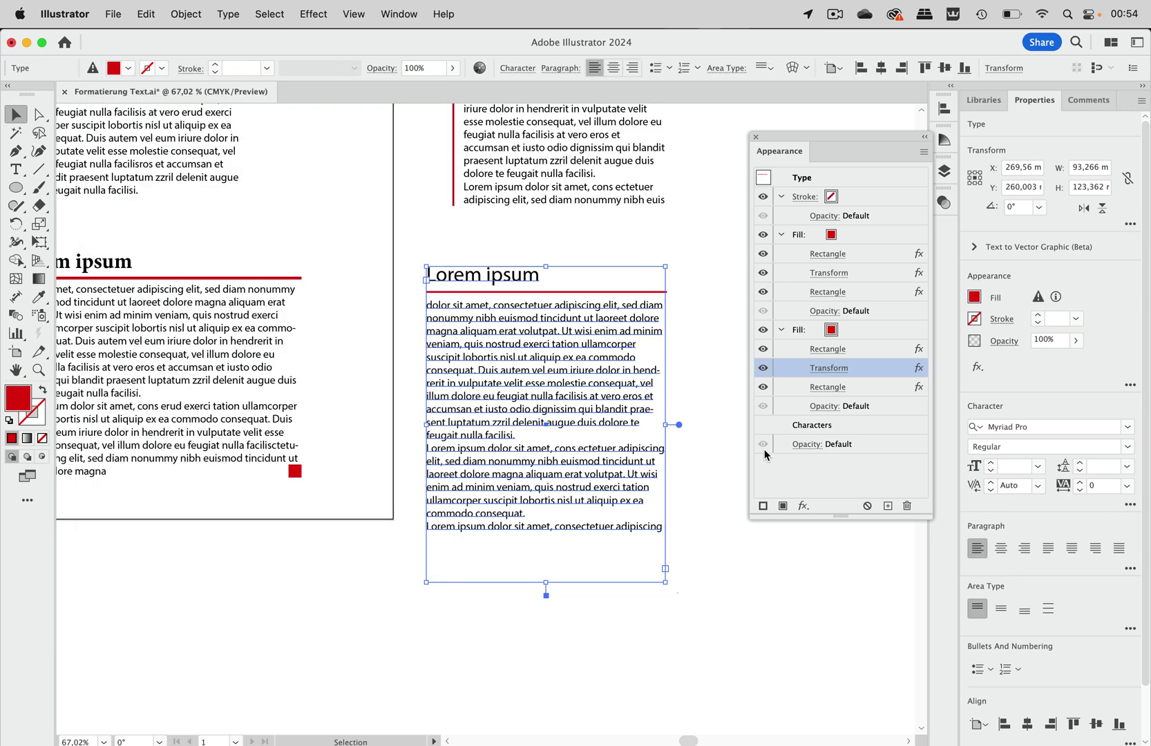
Step: Turn the lower fill into a small square by setting its second Rectangle effect to 3 mm extra width and 3 mm extra height
left_click(829, 389)
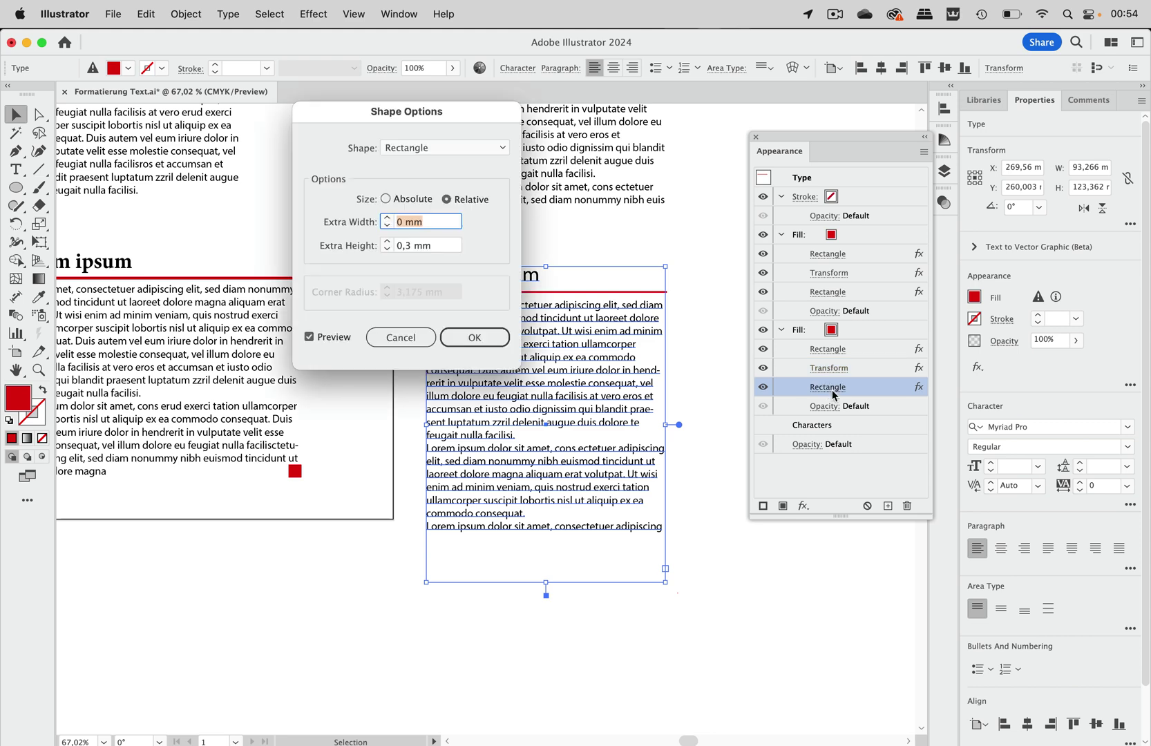
left_click(388, 218)
left_click(388, 218)
left_click(387, 219)
key("Tab")
left_click(387, 242)
left_click(390, 242)
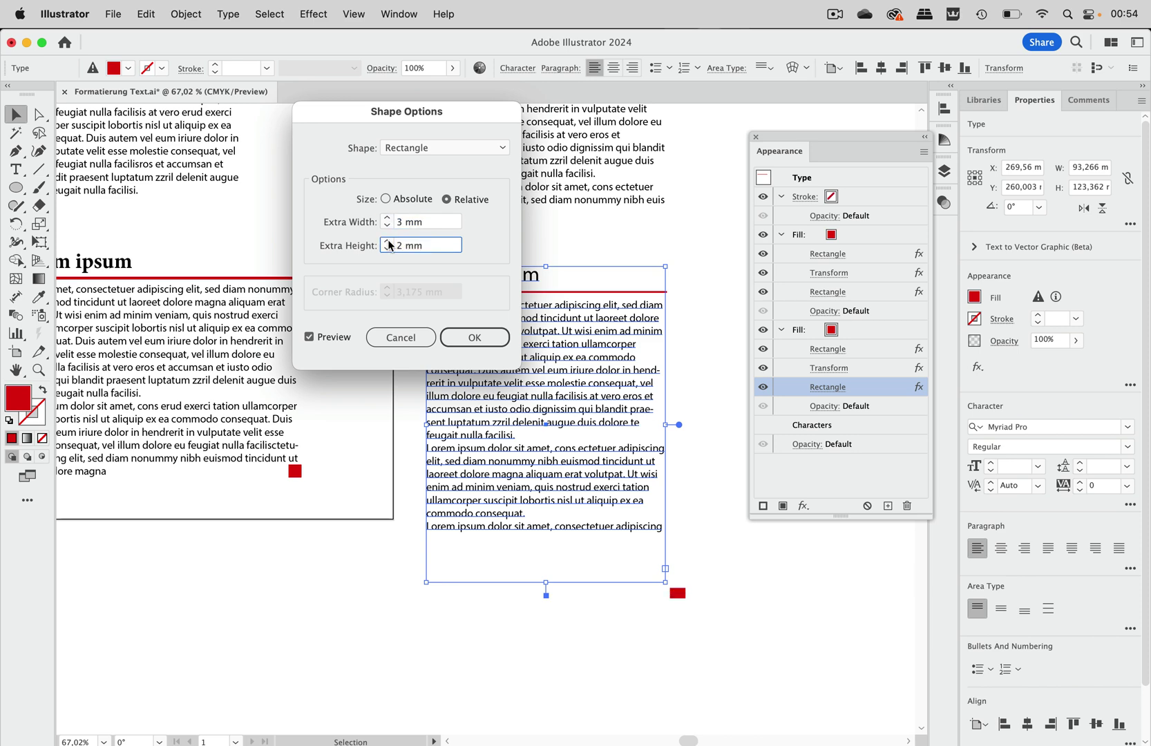
left_click(388, 242)
left_click(479, 343)
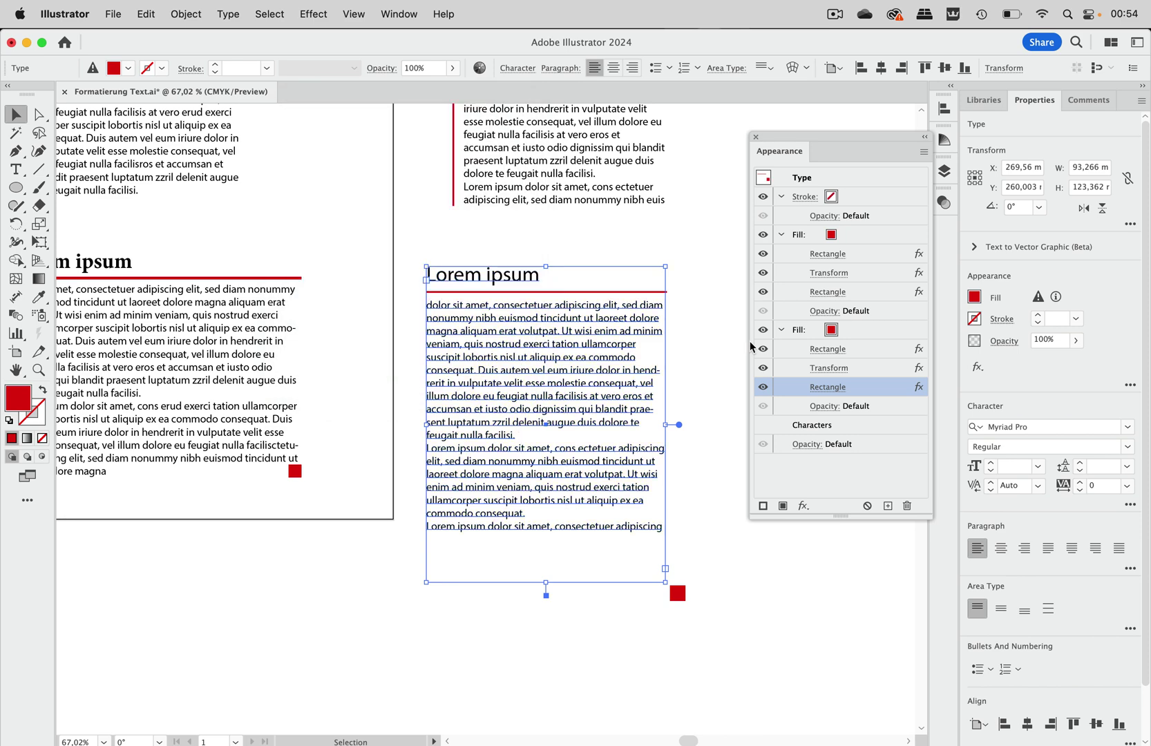
Step: Set the lower fill's Transform move to 0 mm horizontally and -8 mm vertically
left_click(829, 367)
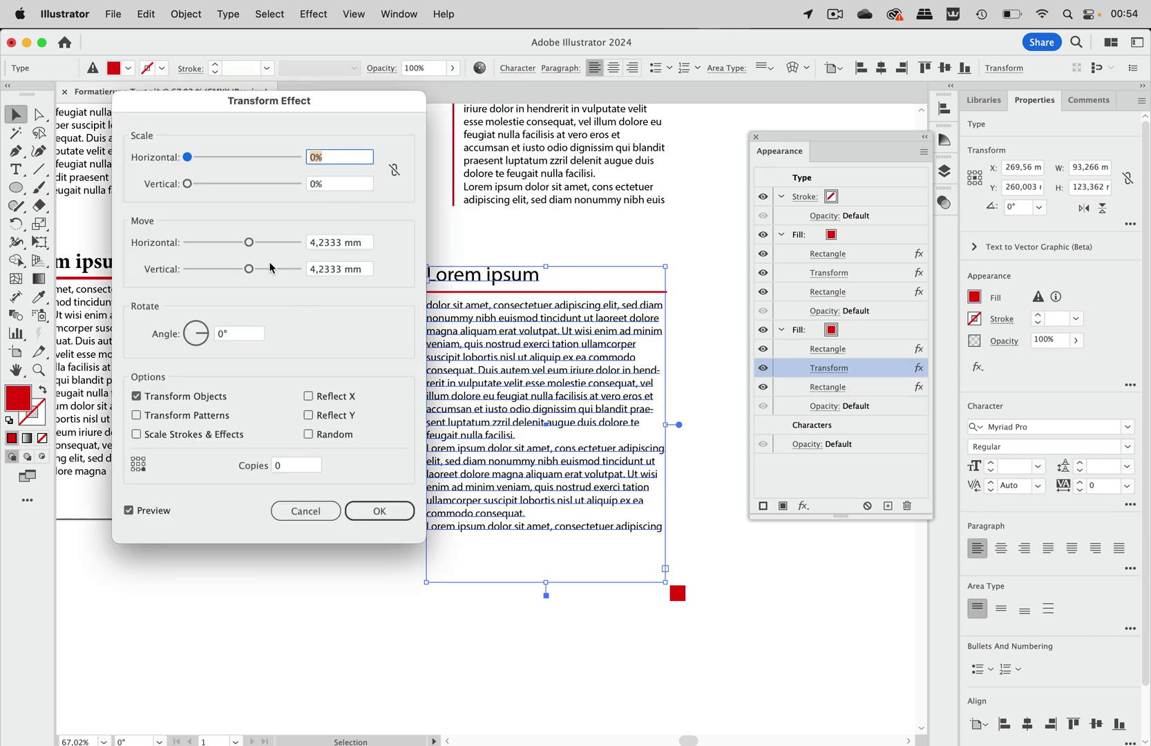
double_click(325, 243)
type("0")
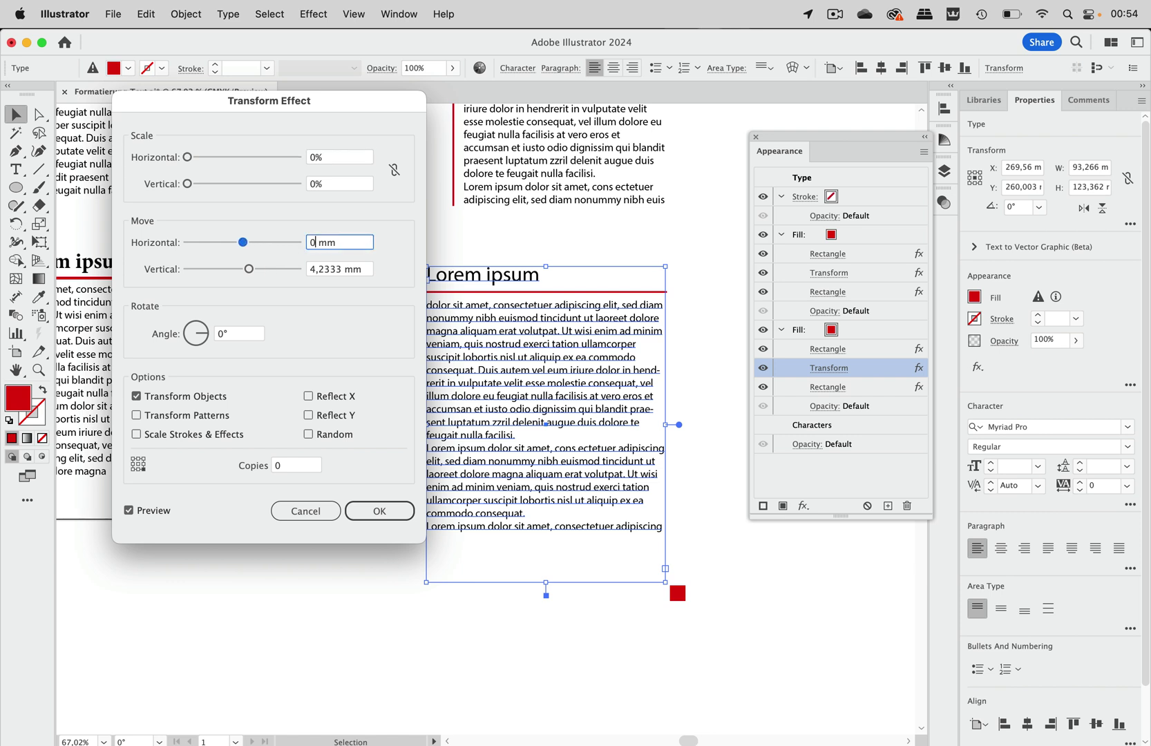
left_click(337, 268)
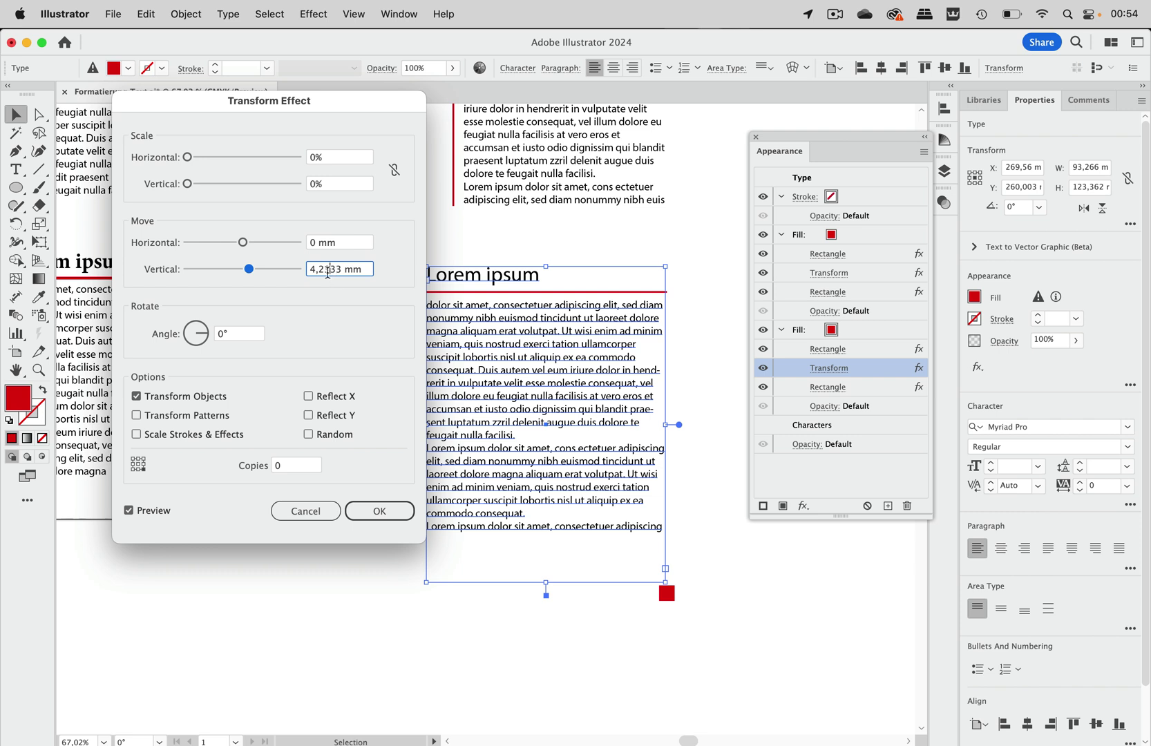
double_click(328, 270)
type("0")
key("Down")
key("Down")
key("Down")
key("Down")
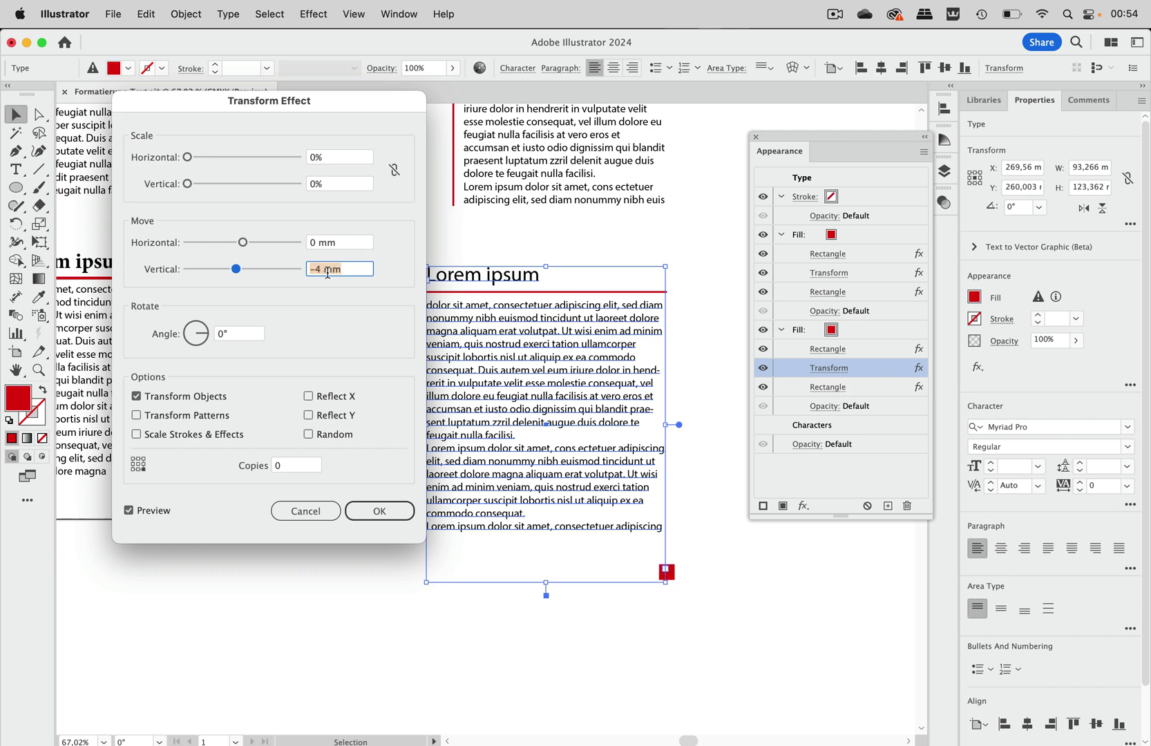
key("Down")
key("Down")
key("Down")
Step: Set the lower fill's horizontal Transform move to -2 mm and apply the effect
double_click(307, 245)
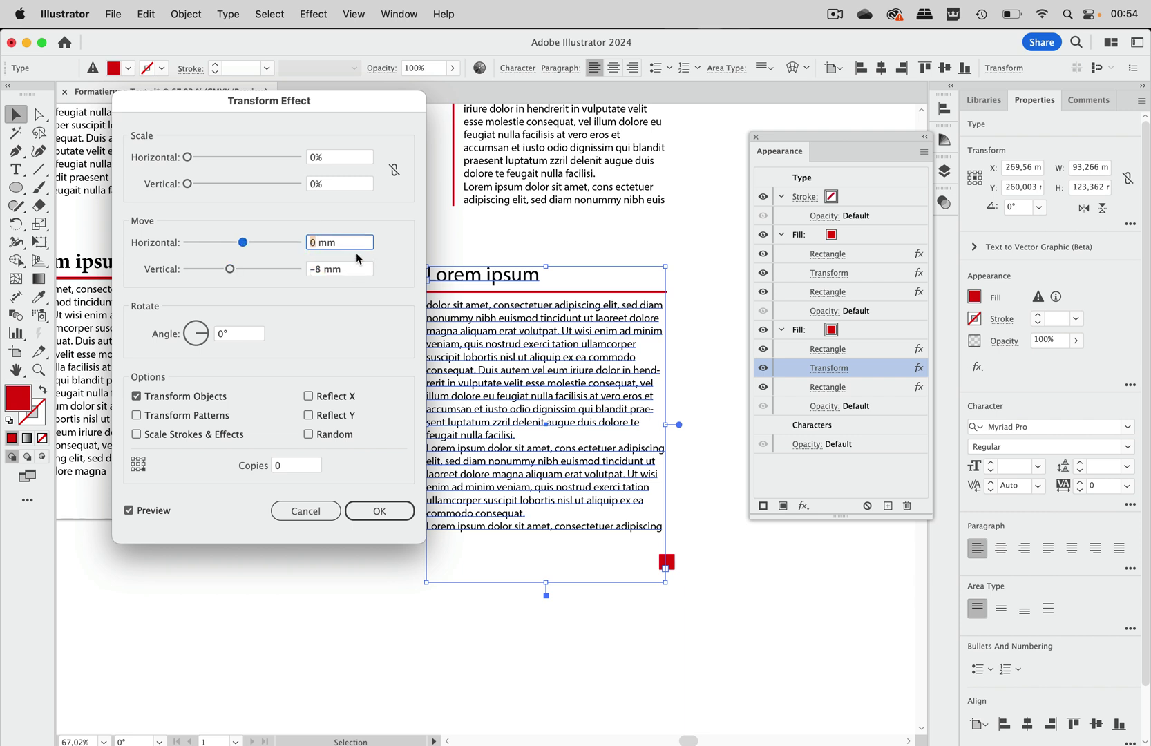
type("-2")
left_click(355, 271)
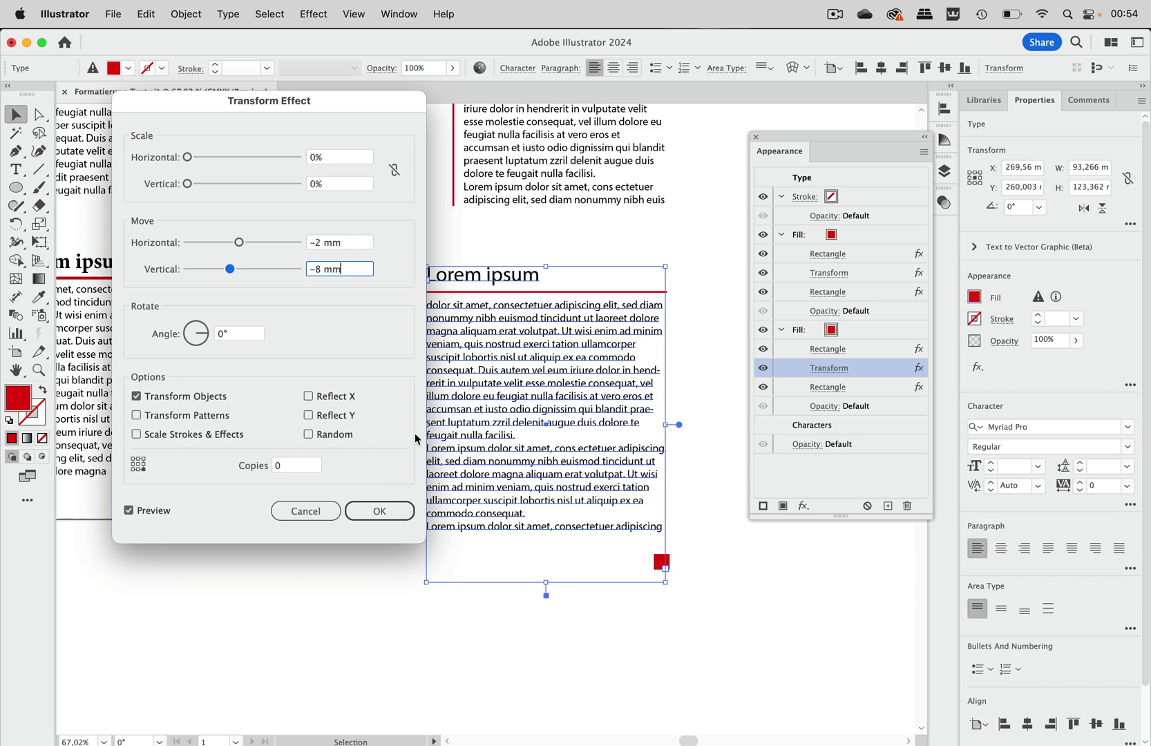
left_click(380, 510)
Step: Shorten the heading text frame slightly from its lower edge to test the red square's position, and deselect it
left_click_drag(545, 582, 545, 569)
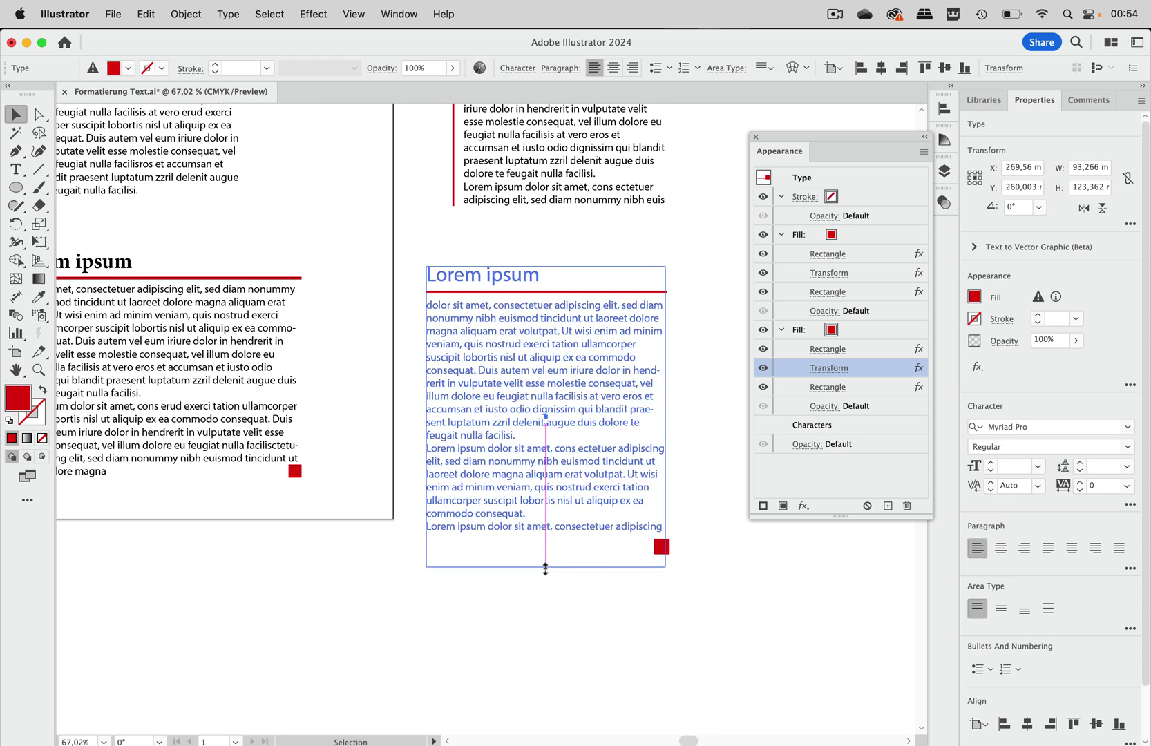
left_click(618, 620)
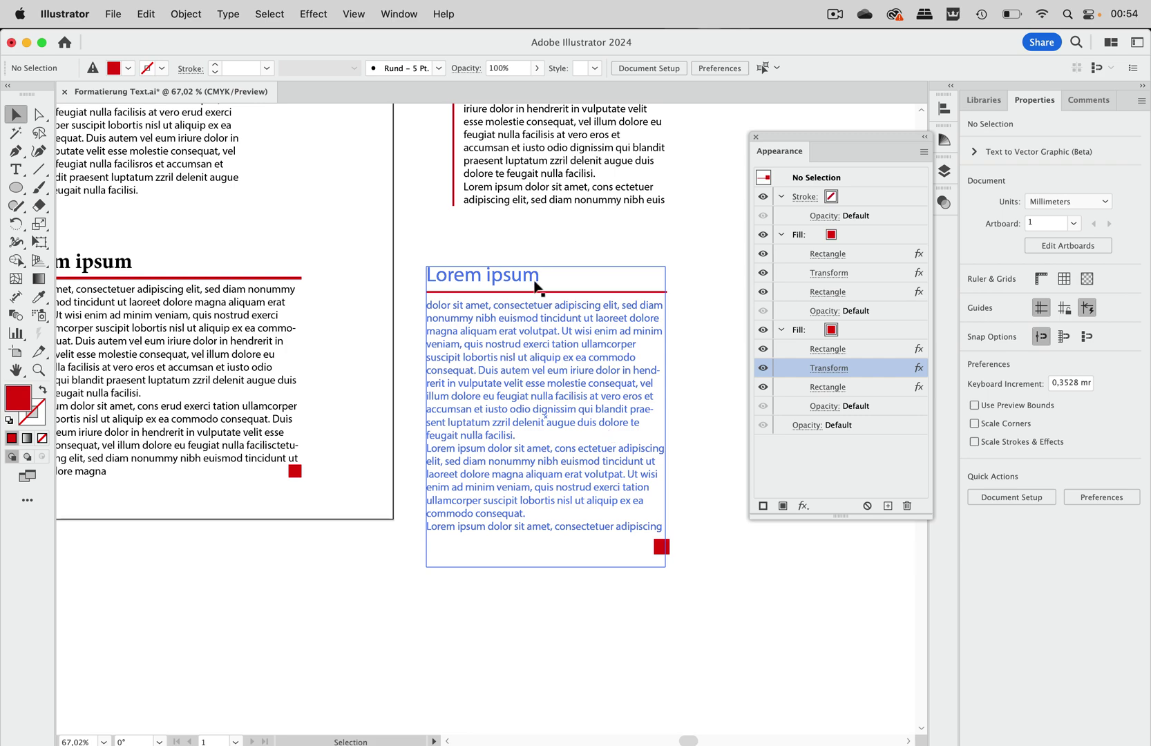
scroll(534, 287, "up", 4)
scroll(534, 287, "left", 5)
scroll(534, 287, "up", 1)
scroll(534, 286, "left", 1)
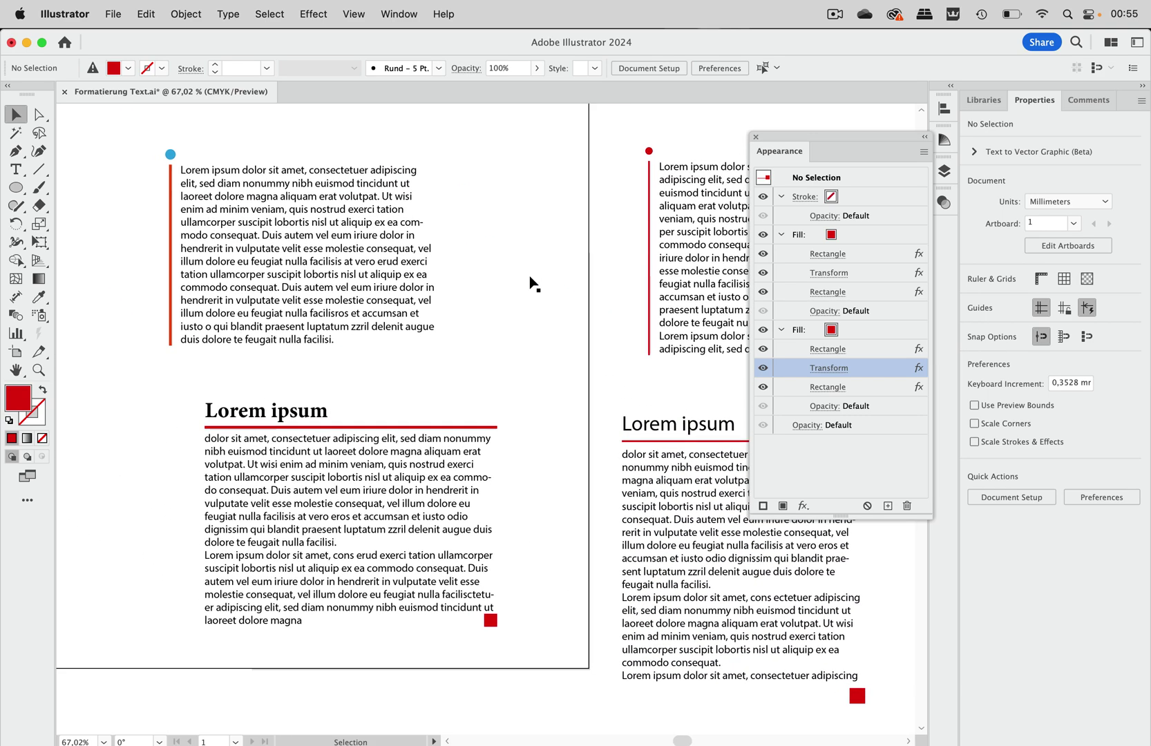